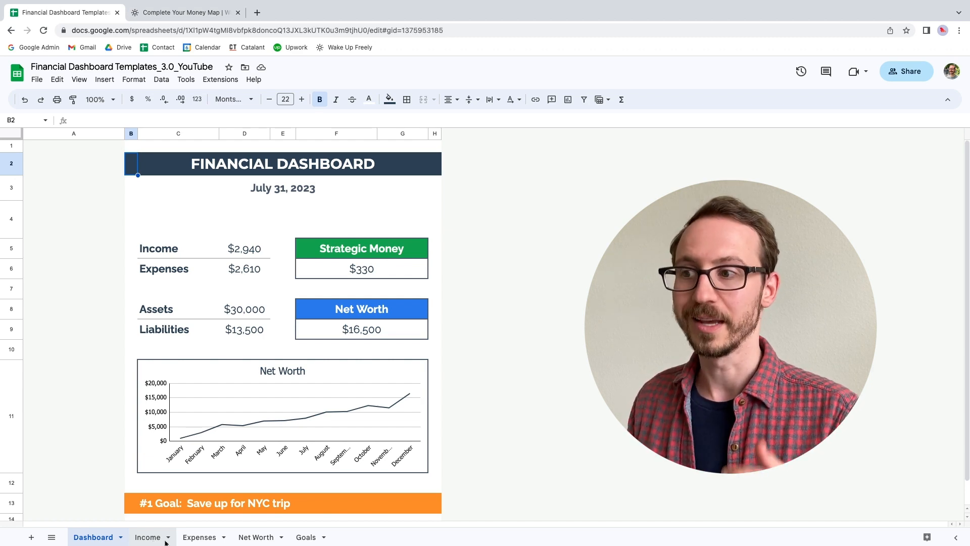
# - Look through the Income, Expenses, Net Worth and Goals sheets of the example file and return to the Dashboard sheet
pyautogui.click(154, 541)
pyautogui.click(203, 540)
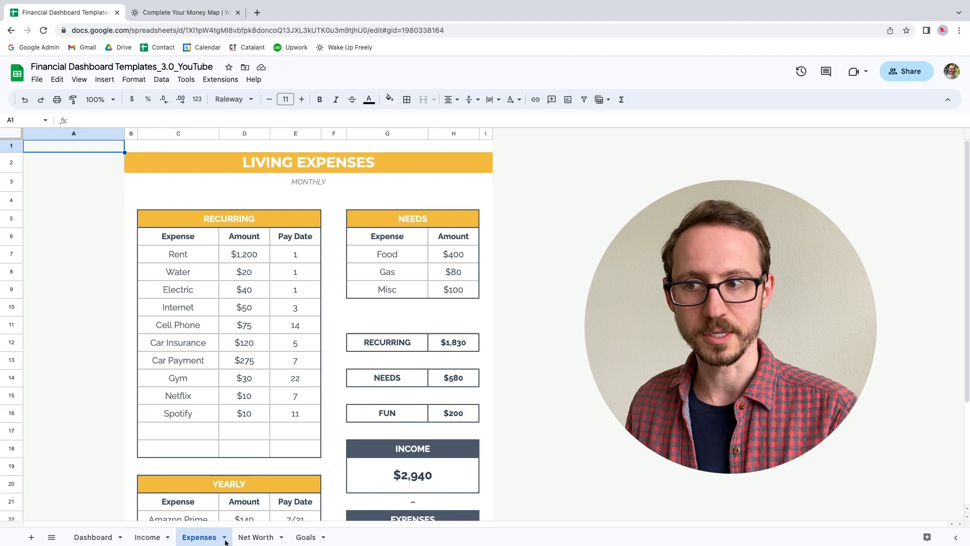
pyautogui.click(256, 538)
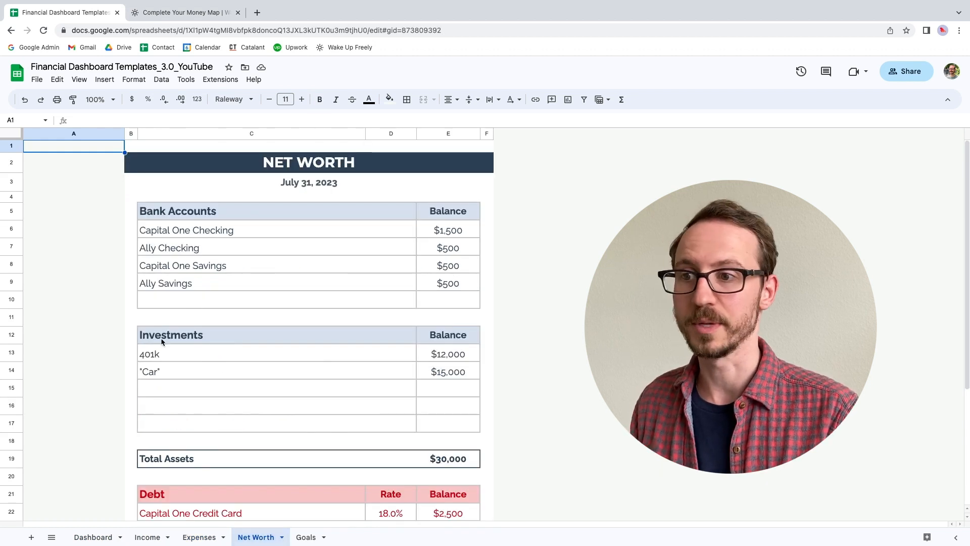
pyautogui.scroll(-3, 121, 362)
pyautogui.scroll(-2, 122, 362)
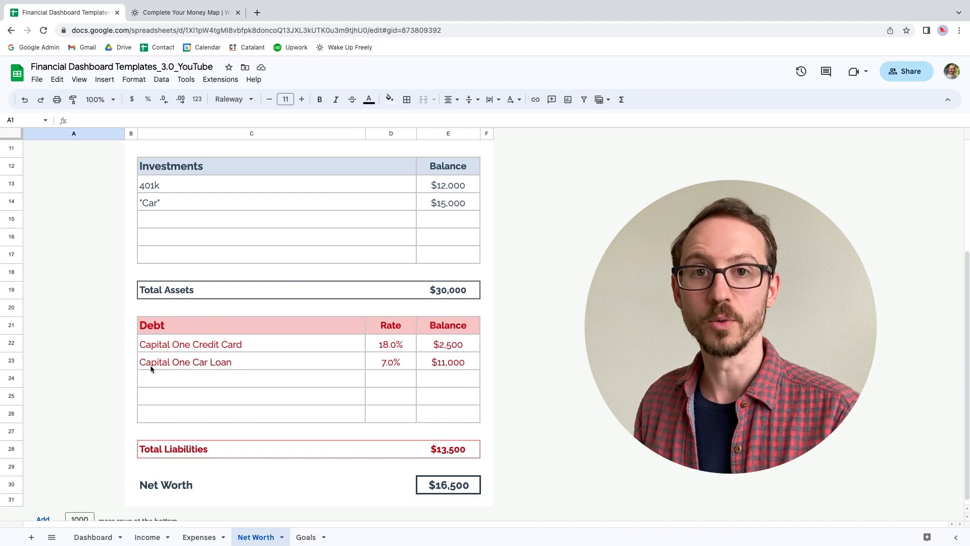
pyautogui.click(304, 539)
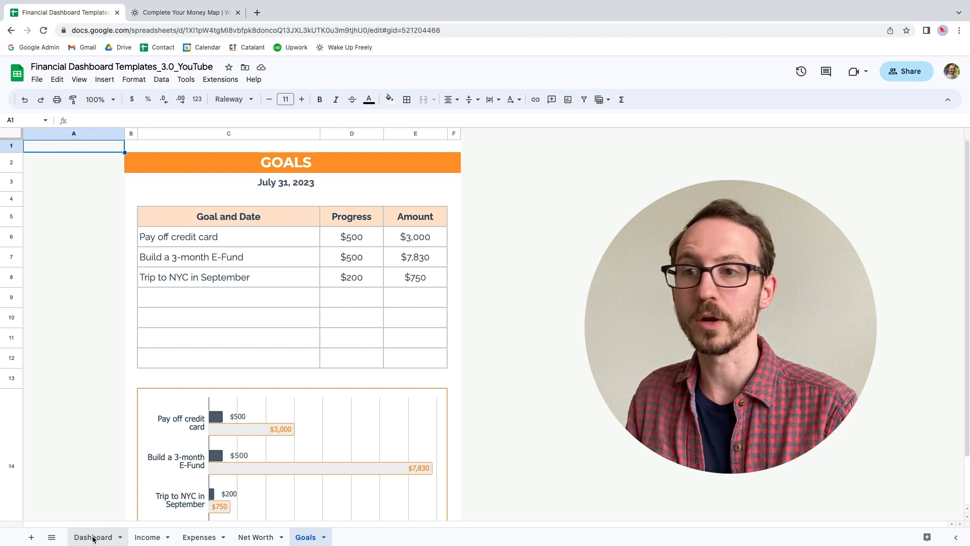
pyautogui.click(94, 538)
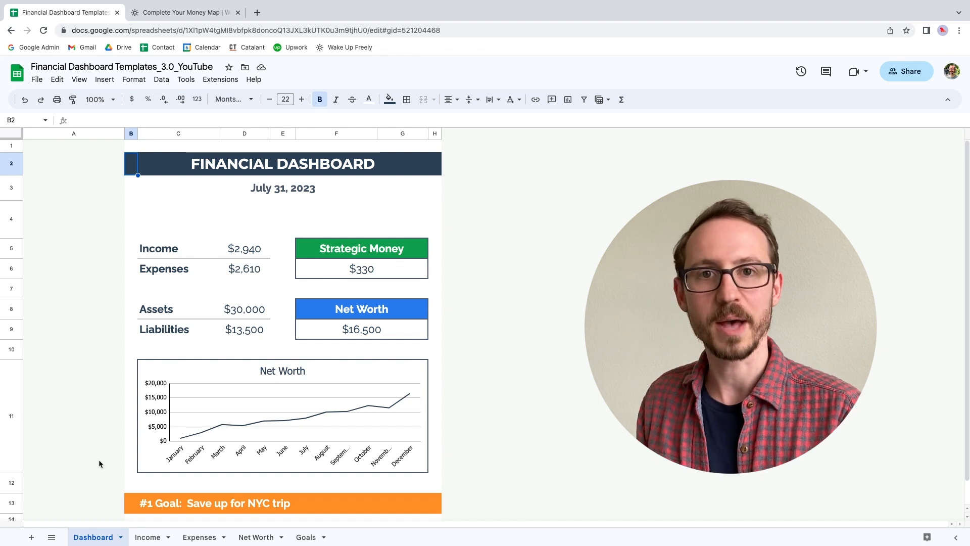
# - View the example Income sheet and the free template download page at wakeupfreely.com/dashboard
pyautogui.click(148, 537)
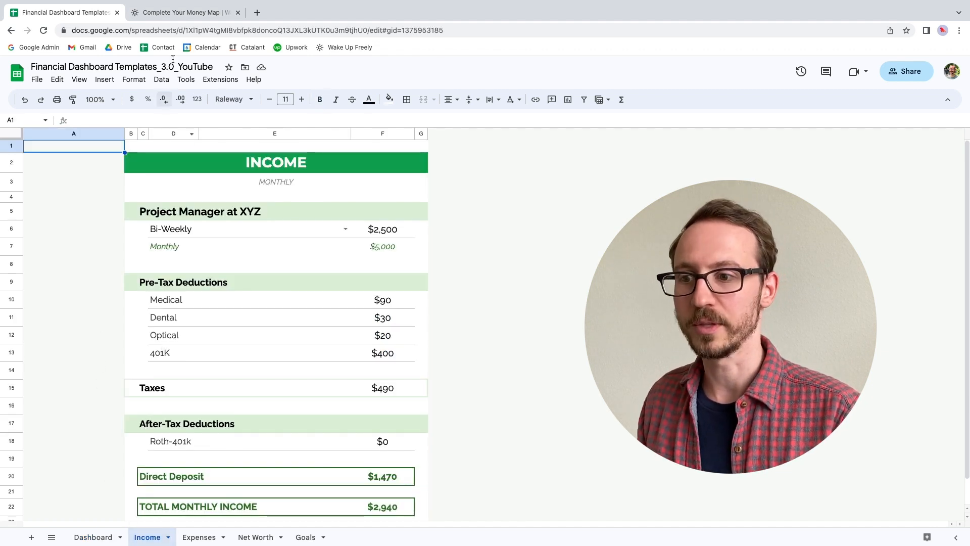
pyautogui.click(176, 12)
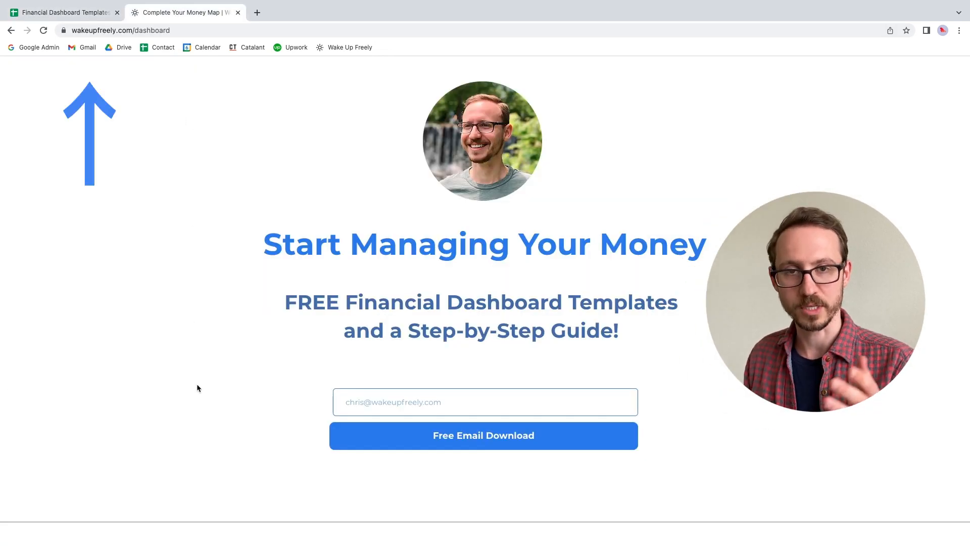
pyautogui.scroll(-3, 260, 368)
pyautogui.scroll(3, 261, 368)
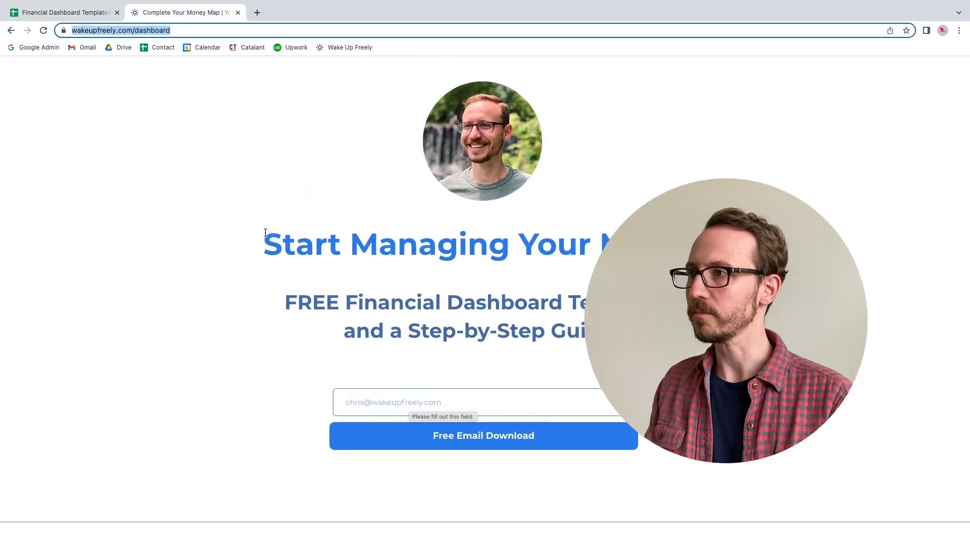
# - Switch back to the Financial Dashboard spreadsheet and reorder the sheets so that Income comes before Dashboard
pyautogui.click(94, 13)
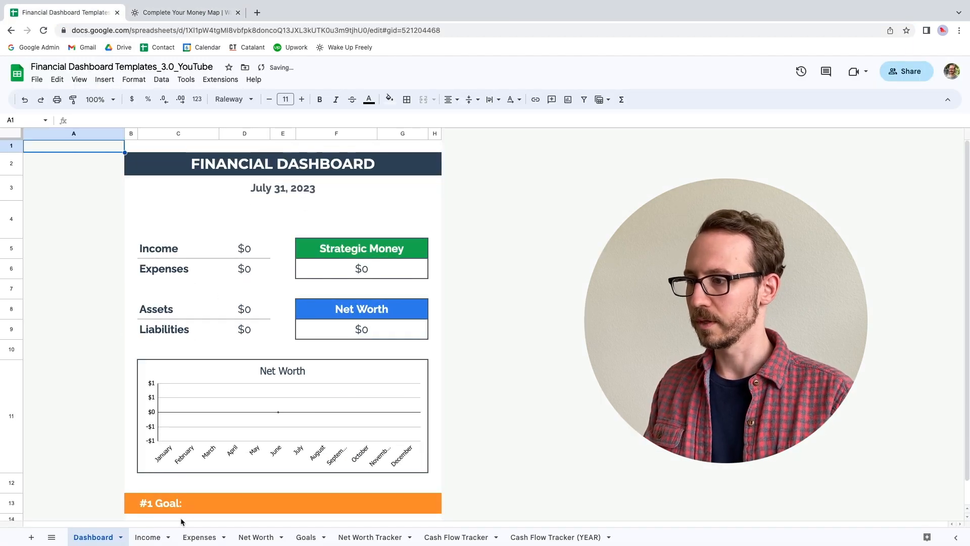
pyautogui.moveTo(151, 545); pyautogui.dragTo(96, 543)
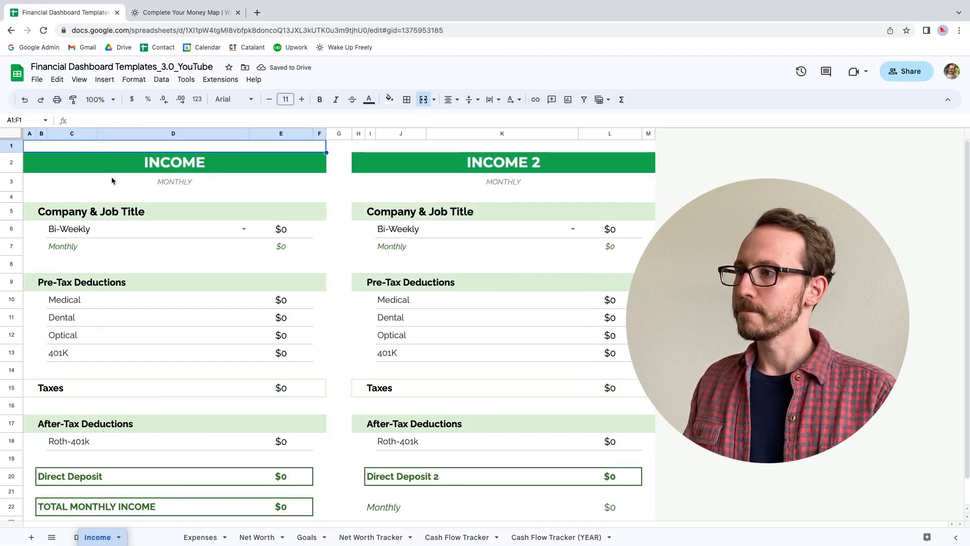
# - Replace the Company & Job Title heading in the first Income block with "Project Manager at XYZ"
pyautogui.click(78, 214)
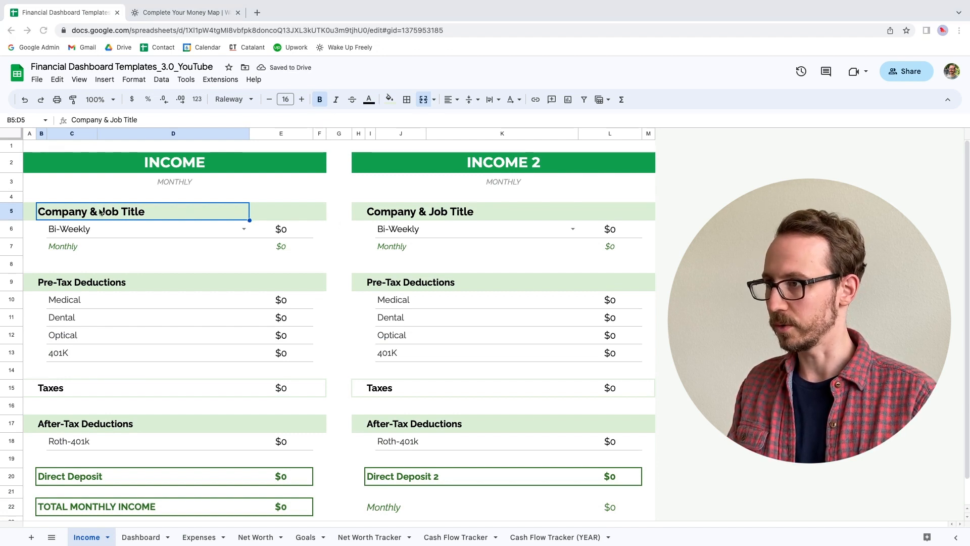
pyautogui.write('Projec')
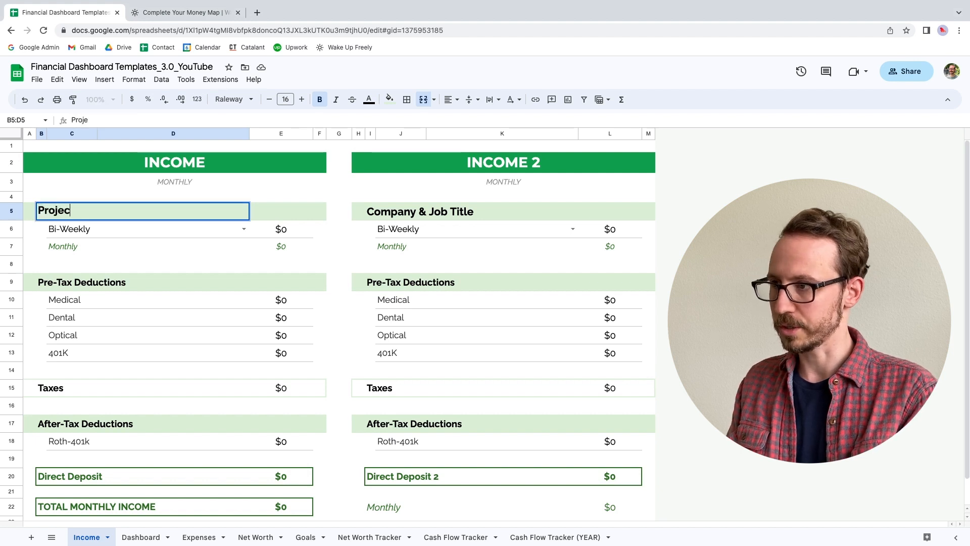
pyautogui.write('t Manager at ')
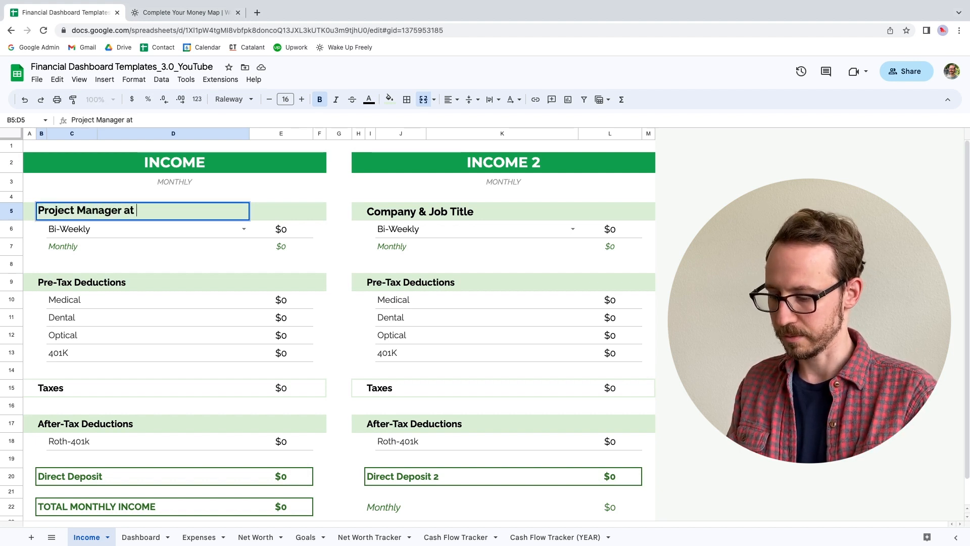
pyautogui.write('XYZ')
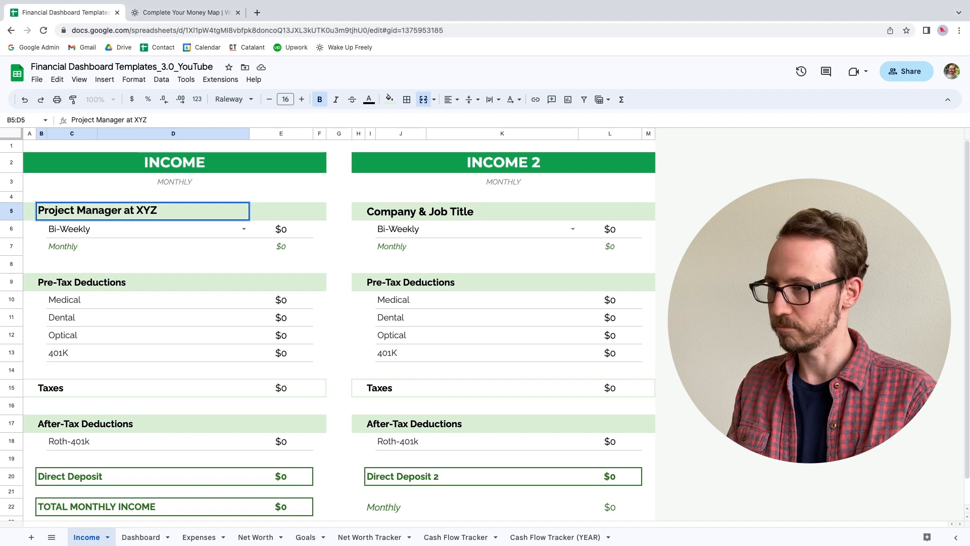
pyautogui.press('Return')
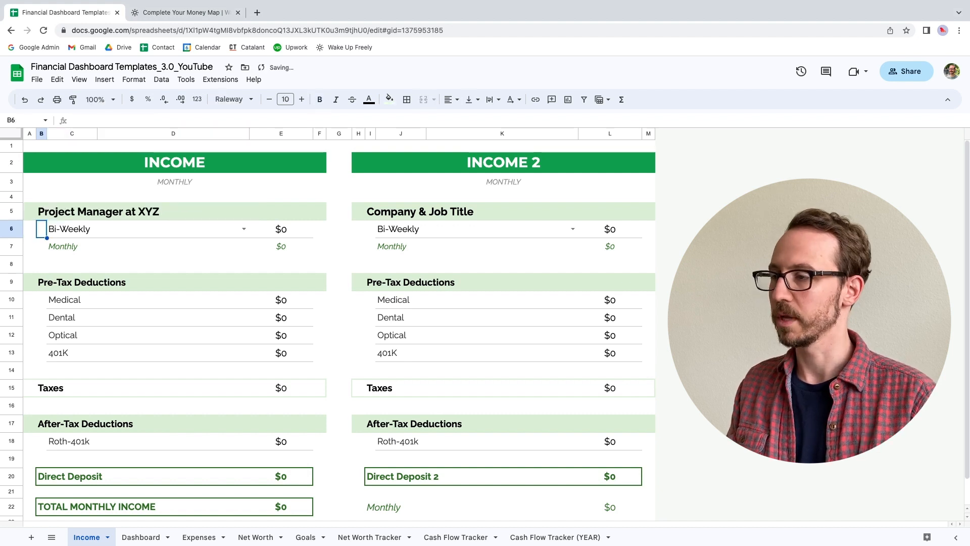
# - Set the Bi-Weekly pay of the Project Manager income to 2500
pyautogui.click(112, 228)
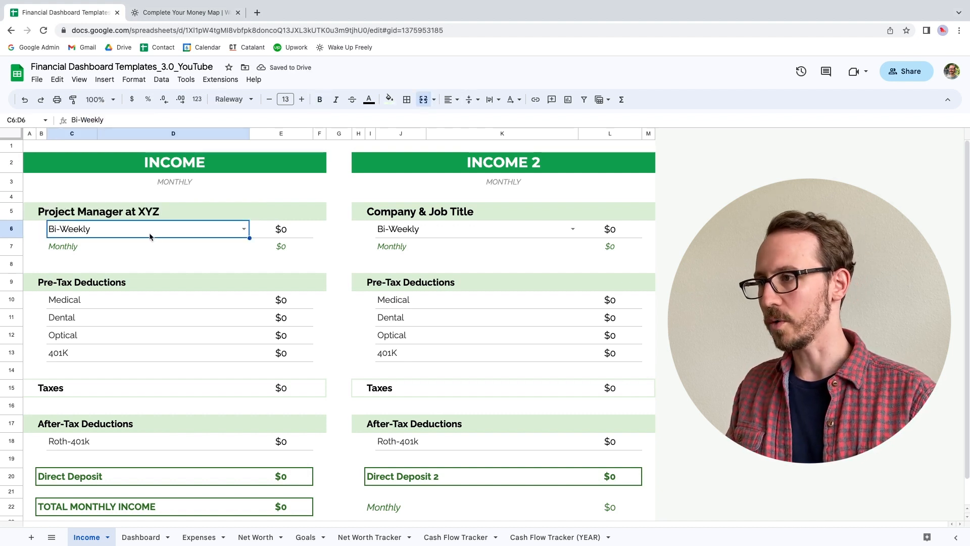
pyautogui.click(287, 230)
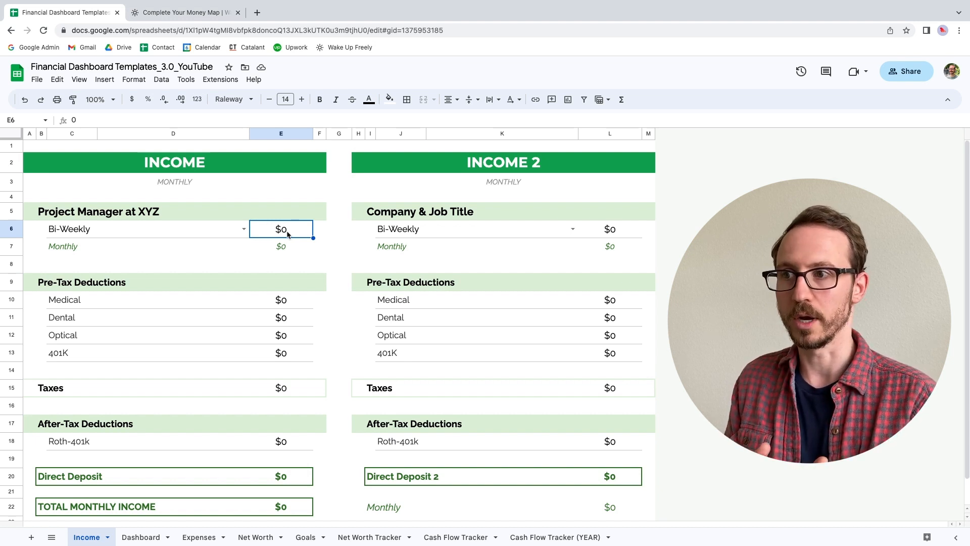
pyautogui.write('2500')
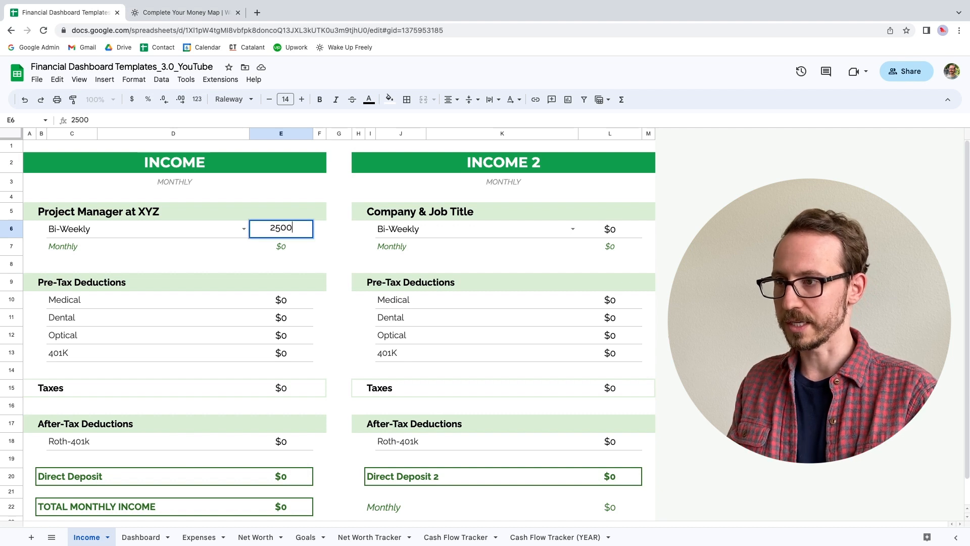
pyautogui.press('Return')
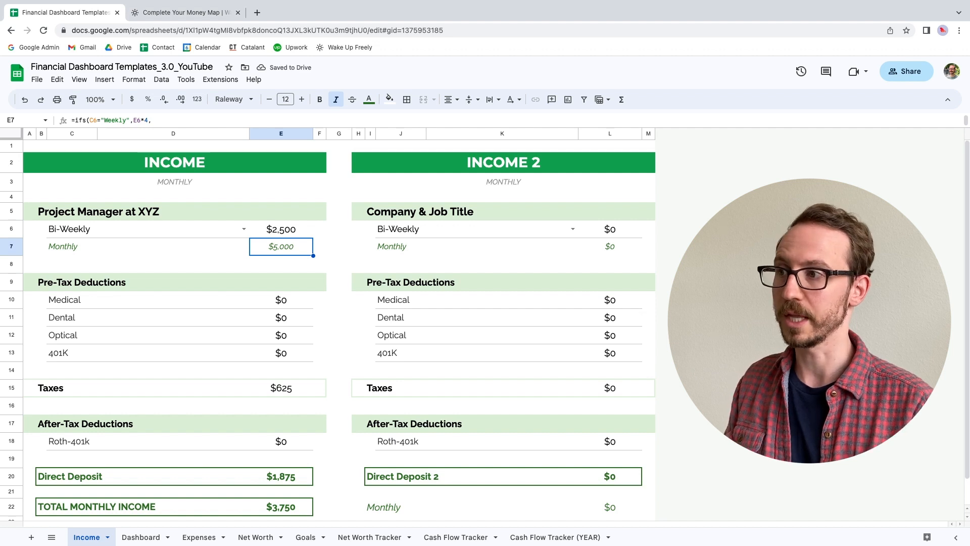
# - Try the 15th/30th and Weekly pay frequencies for the Project Manager income and return it to Bi-Weekly
pyautogui.click(244, 230)
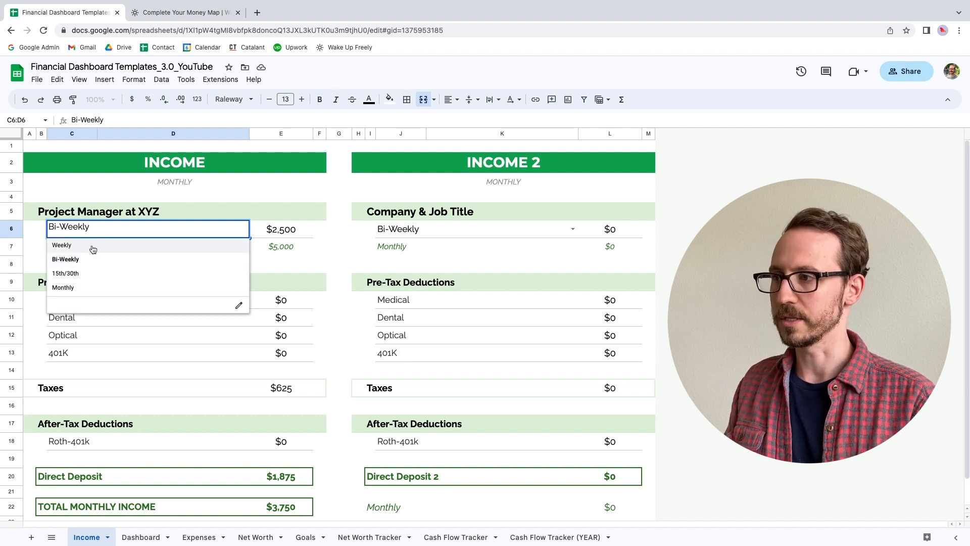
pyautogui.click(111, 276)
pyautogui.click(255, 232)
pyautogui.click(242, 231)
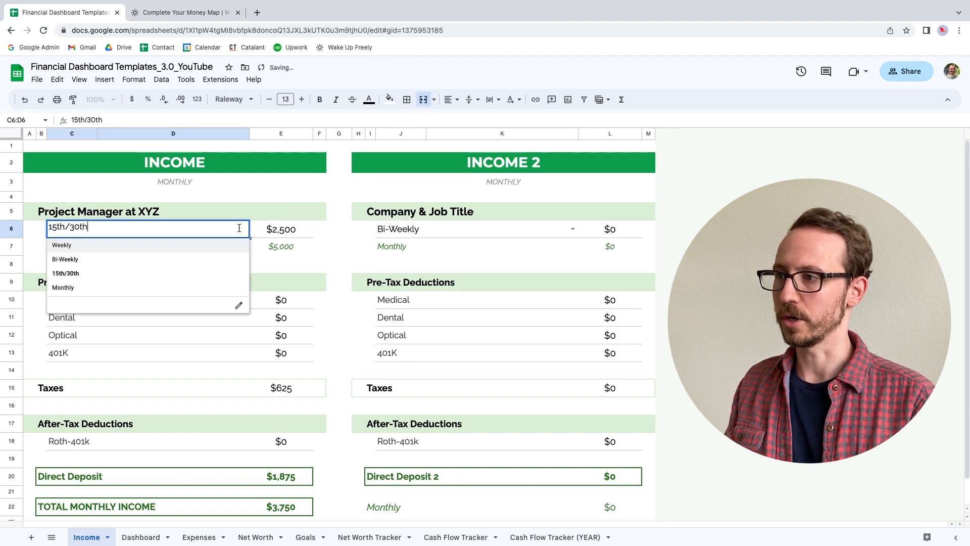
pyautogui.click(109, 247)
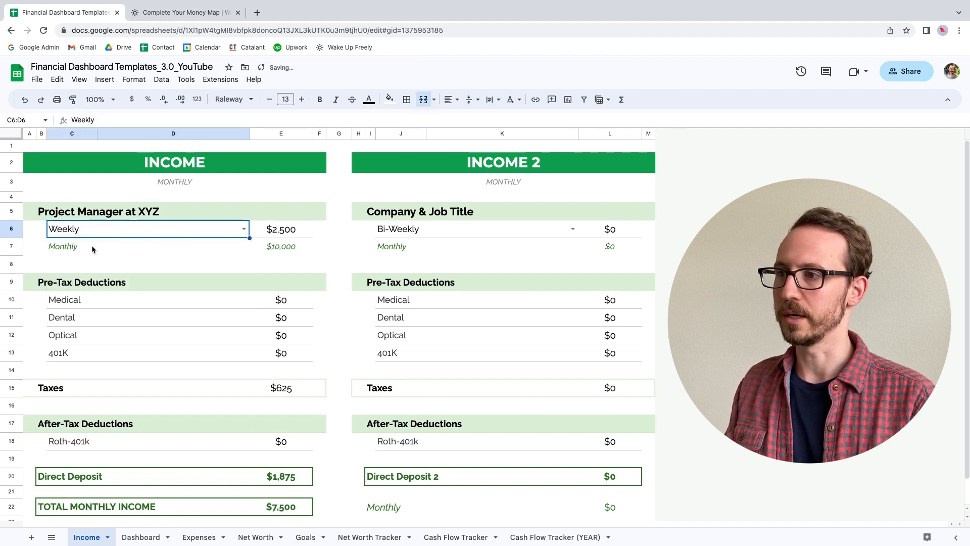
pyautogui.click(271, 250)
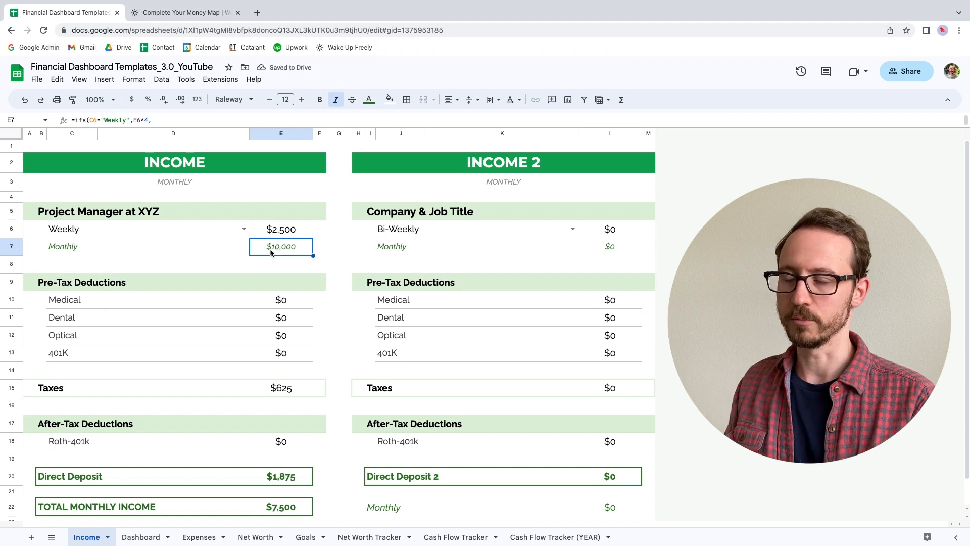
pyautogui.click(242, 230)
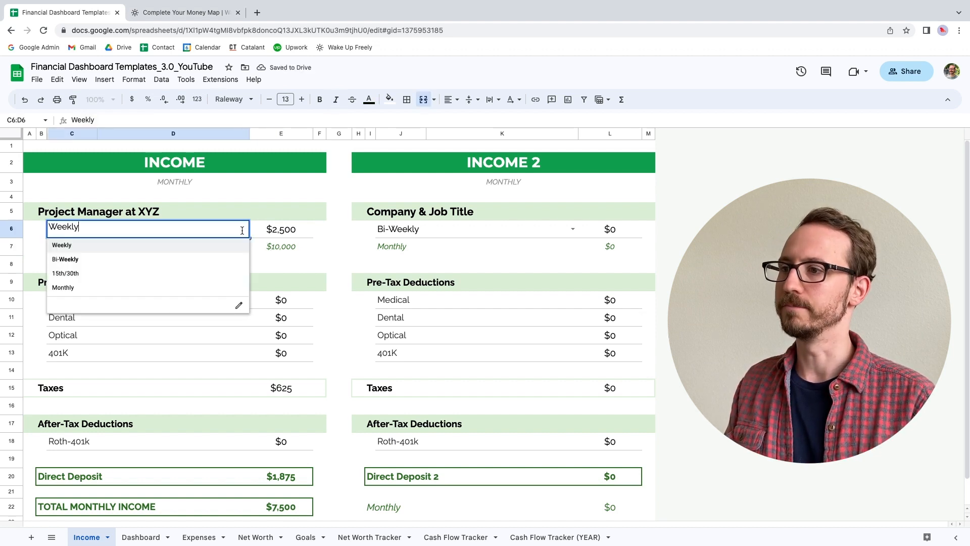
pyautogui.click(187, 259)
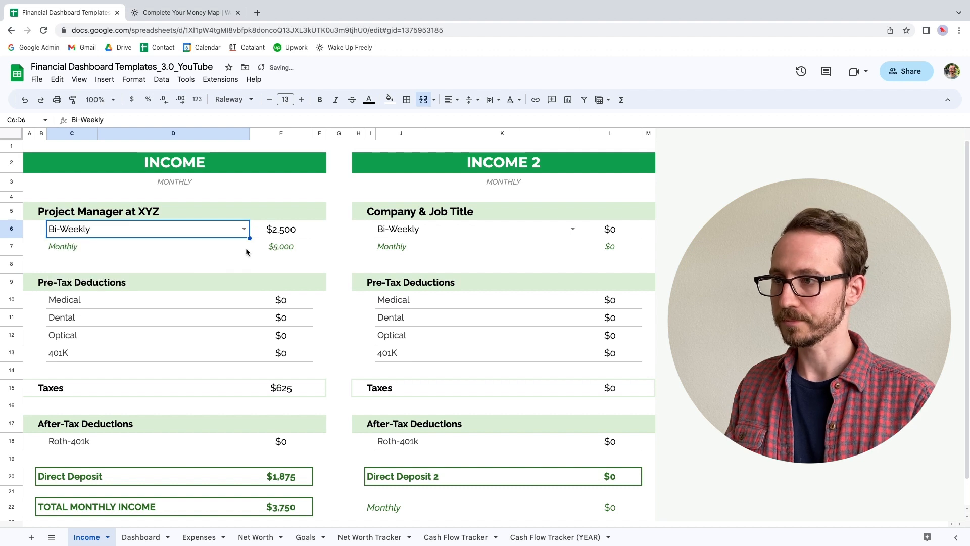
pyautogui.click(282, 236)
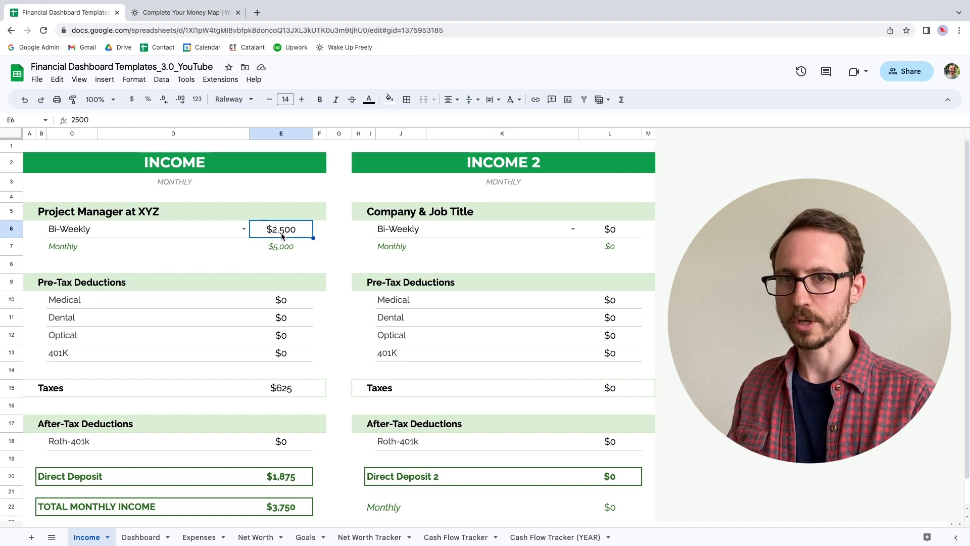
# - Enter the first income's pre-tax deductions: Medical 90, Dental 30, Optical 20 and 401K 400
pyautogui.click(45, 282)
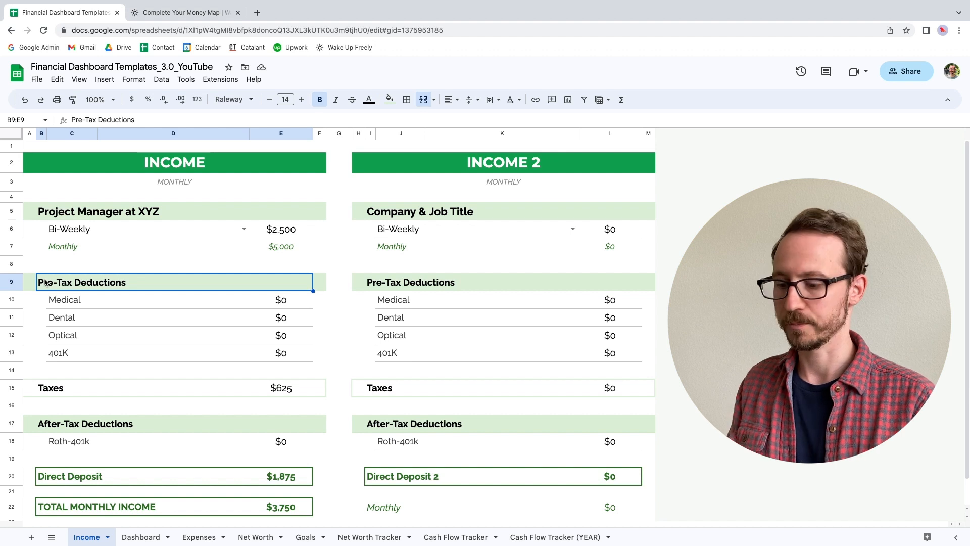
pyautogui.click(276, 302)
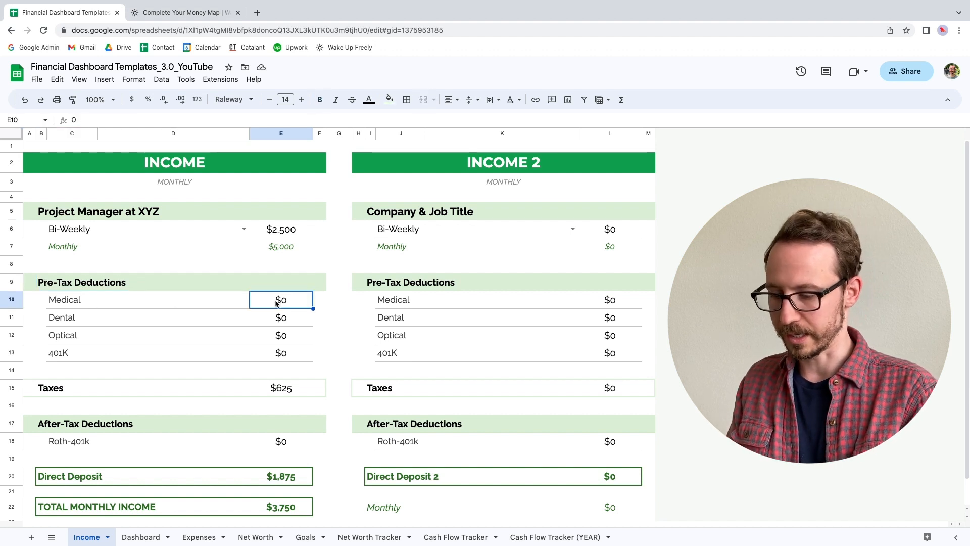
pyautogui.write('90')
pyautogui.press('Return')
pyautogui.write('30')
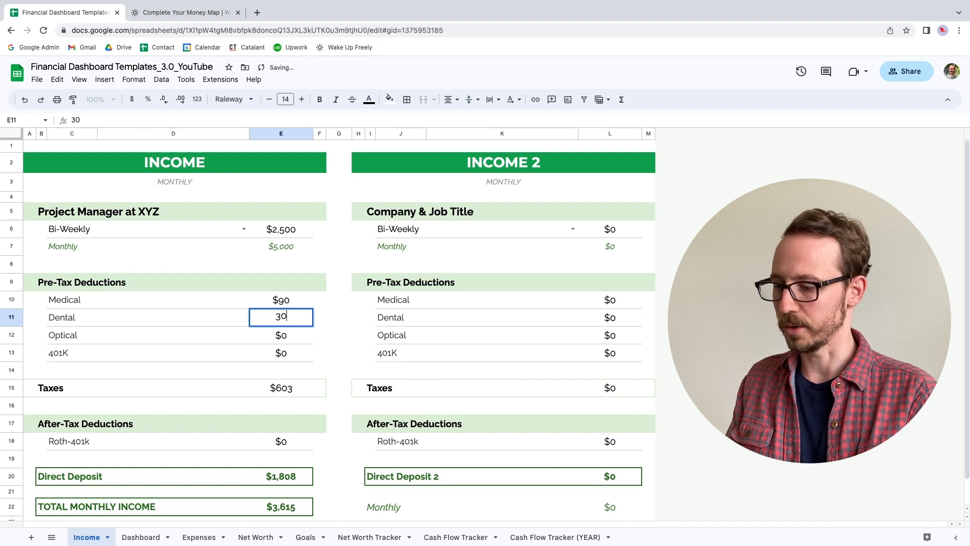
pyautogui.press('Return')
pyautogui.write('20')
pyautogui.press('Return')
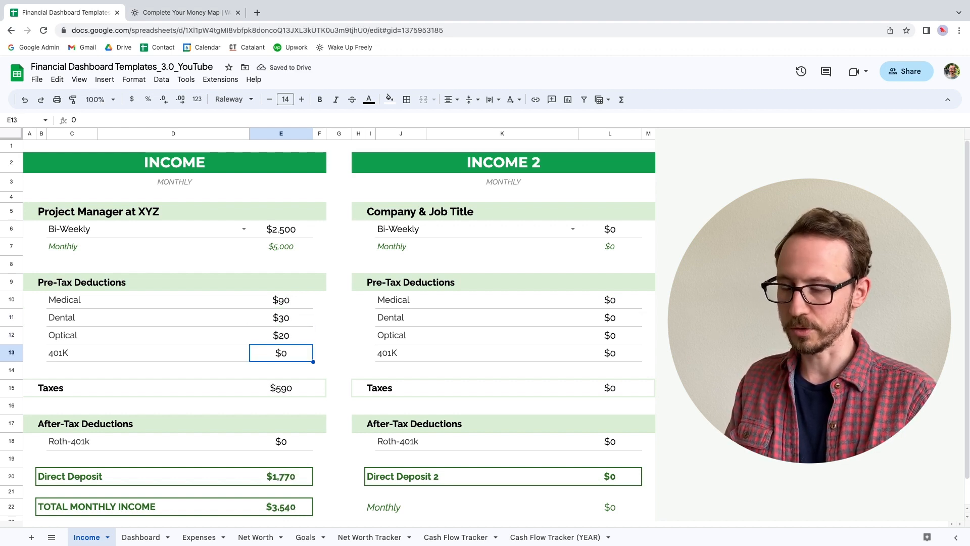
pyautogui.write('400')
pyautogui.press('Return')
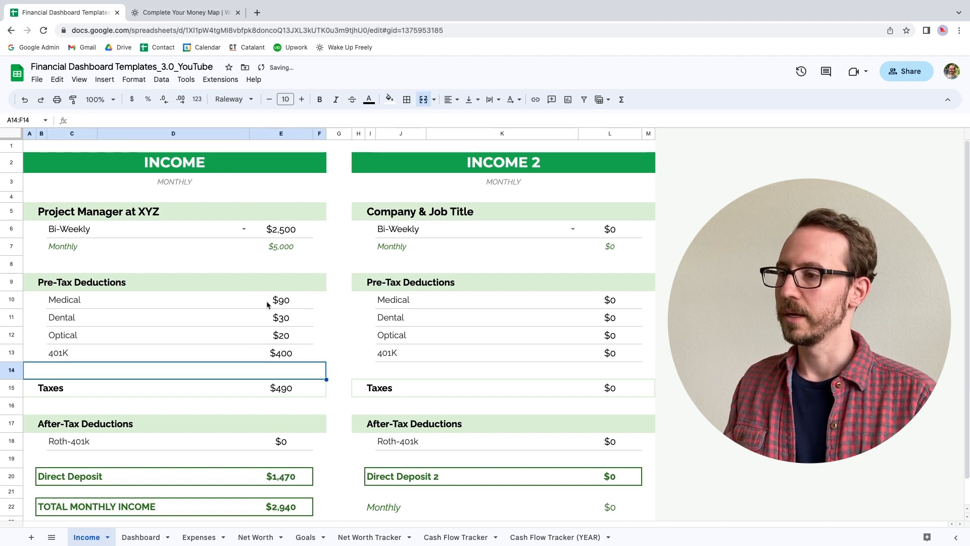
# - Inspect the formula that calculates Taxes for the Project Manager income
pyautogui.scroll(-1, 266, 301)
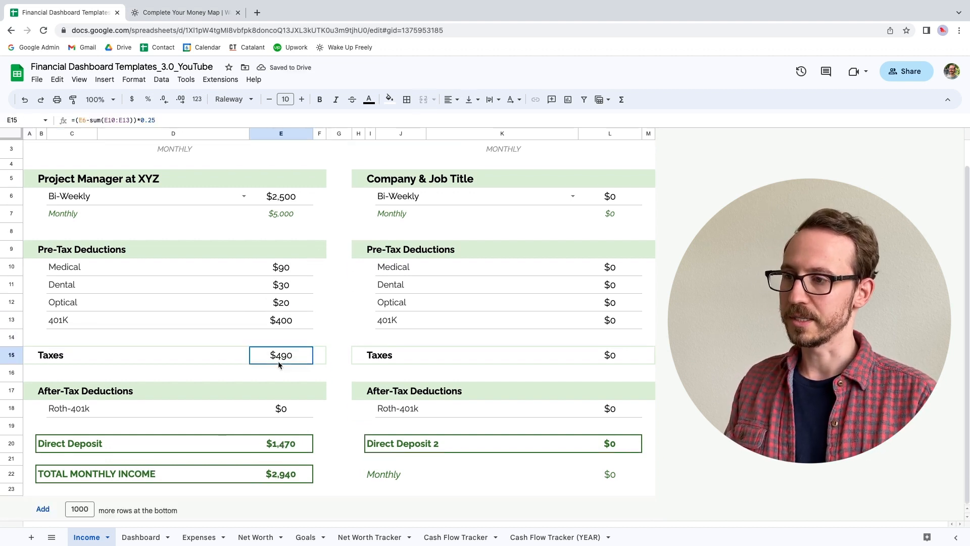
pyautogui.click(279, 360)
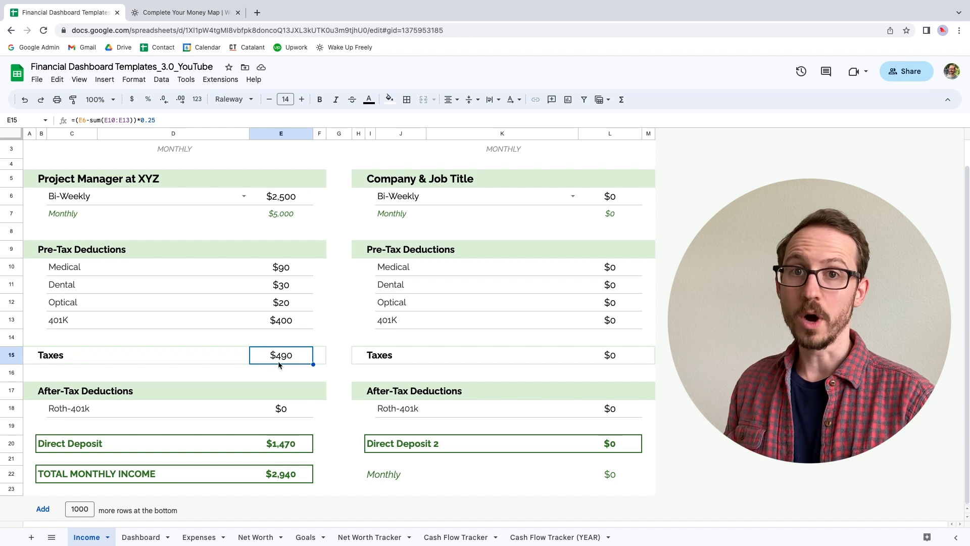
# - Try adding a row below Taxes with the label "Federal", and undo both the label and the inserted row
pyautogui.rightClick(11, 372)
pyautogui.click(80, 208)
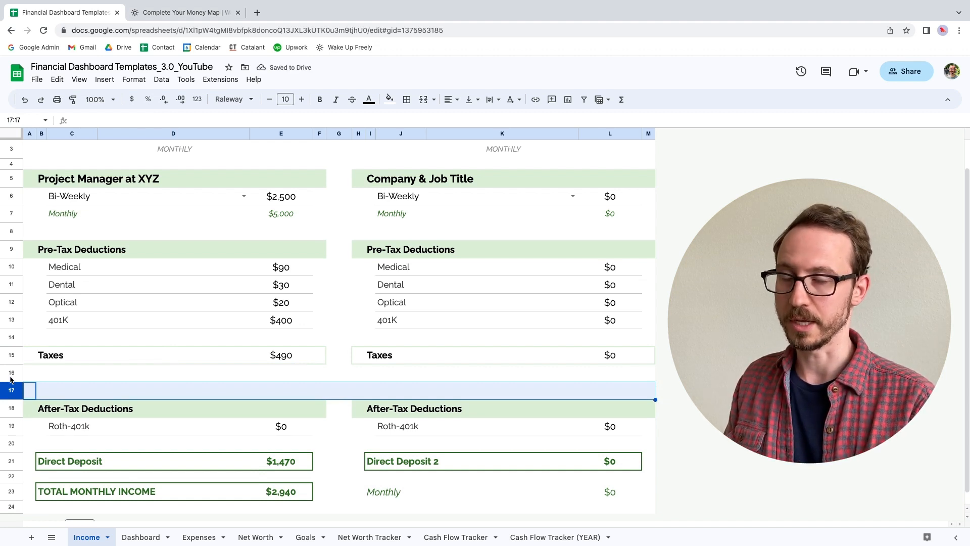
pyautogui.click(46, 374)
pyautogui.write('Federal')
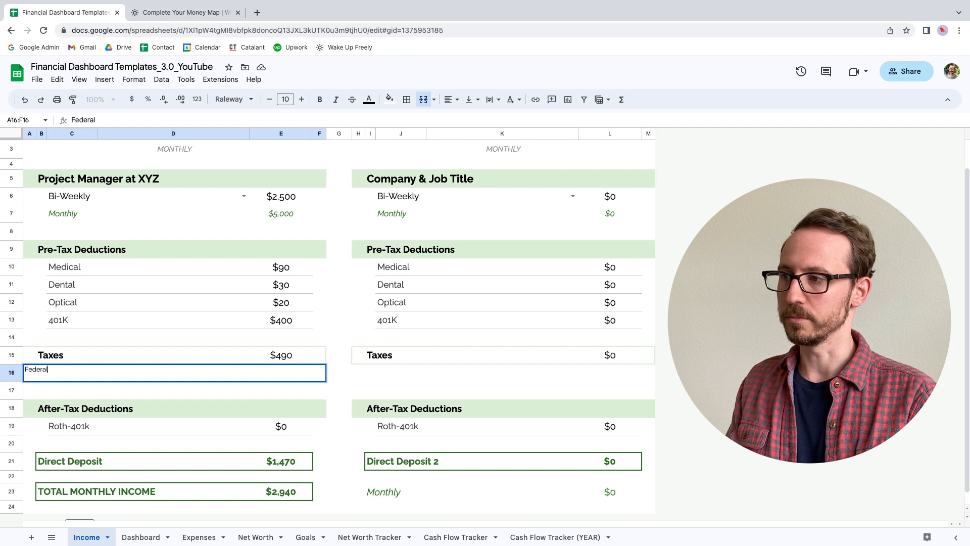
pyautogui.press('Return')
pyautogui.press('super+z')
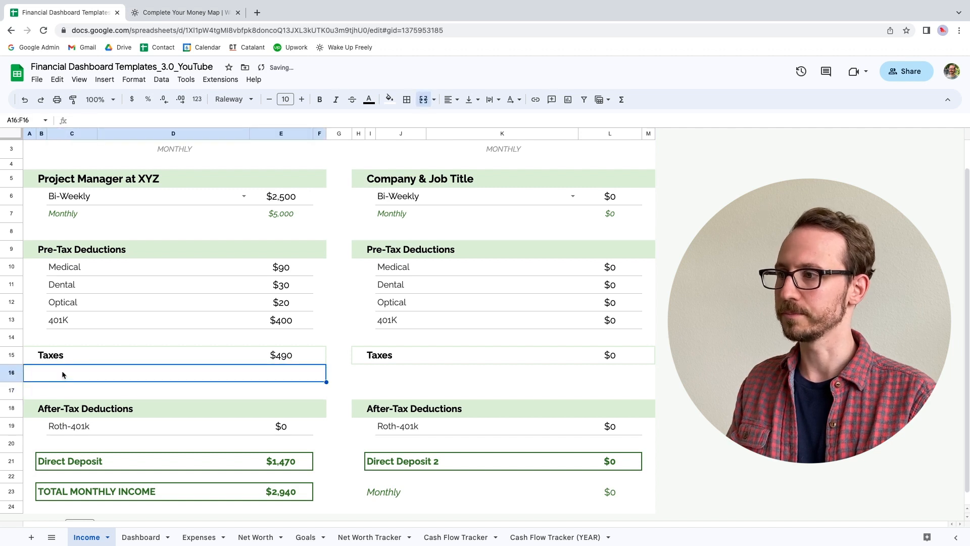
pyautogui.press('super+z')
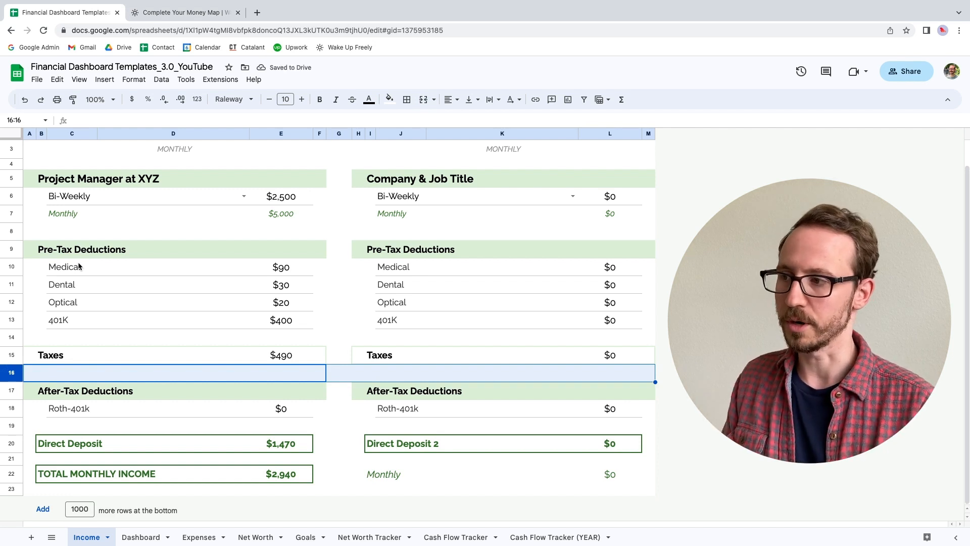
# - Review the first income's Roth-401k, Direct Deposit and TOTAL MONTHLY INCOME cells, checking which cells the Direct Deposit formula references
pyautogui.click(109, 400)
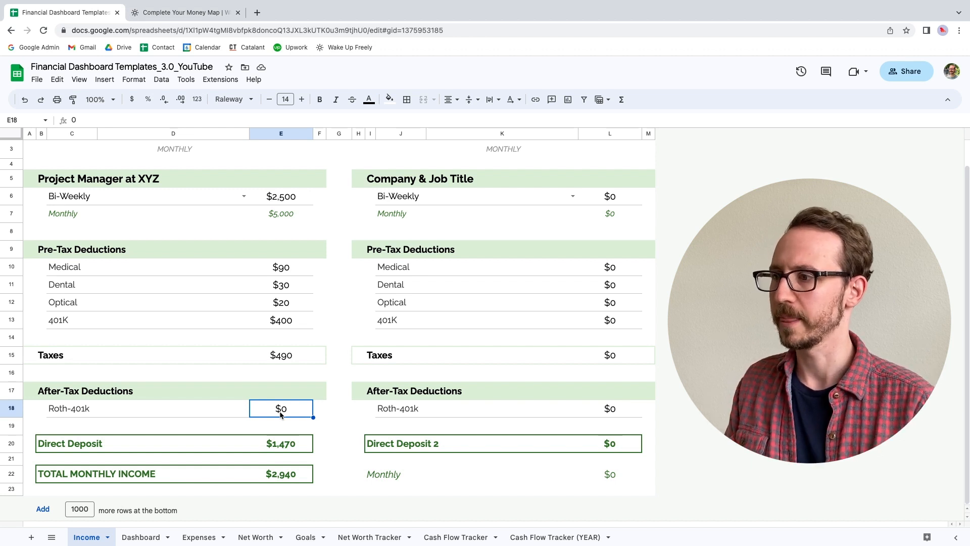
pyautogui.click(285, 443)
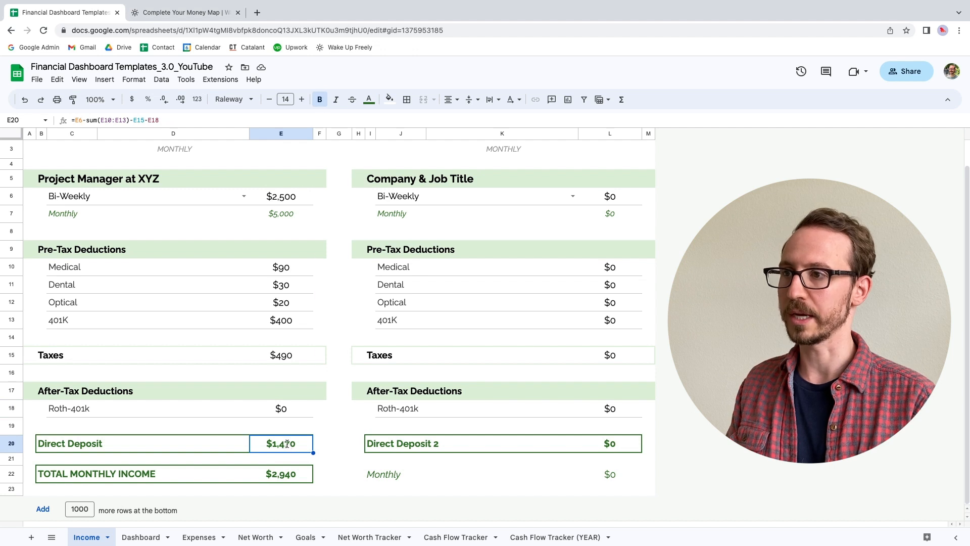
pyautogui.doubleClick(287, 445)
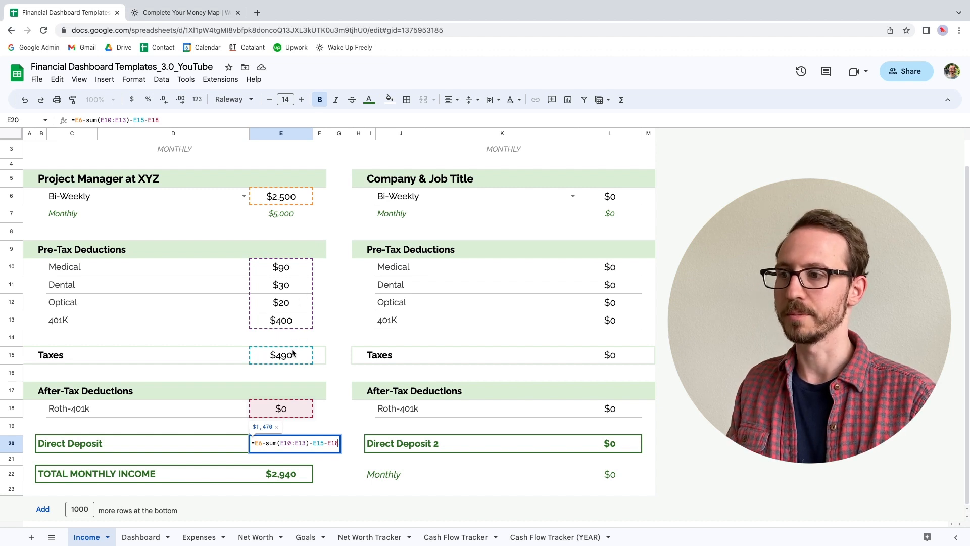
pyautogui.press('Escape')
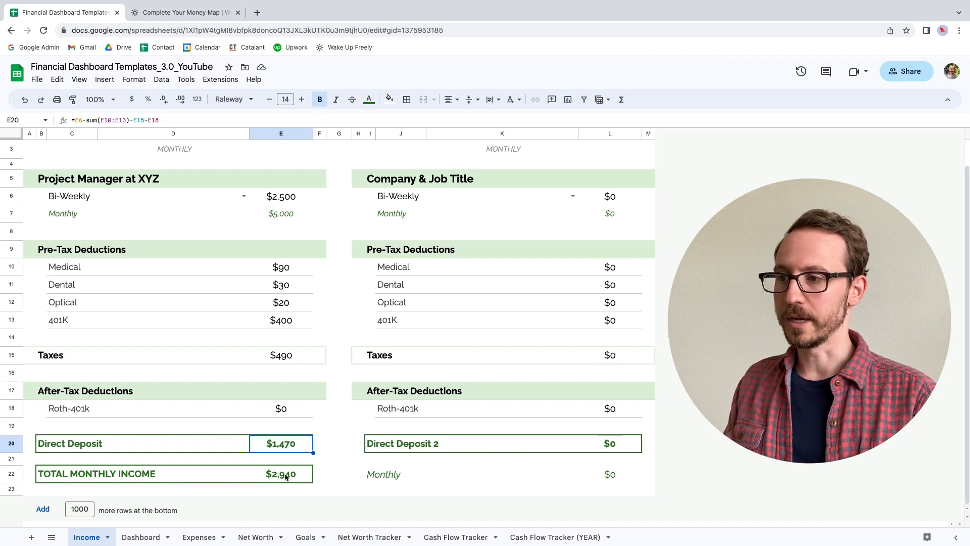
pyautogui.click(286, 477)
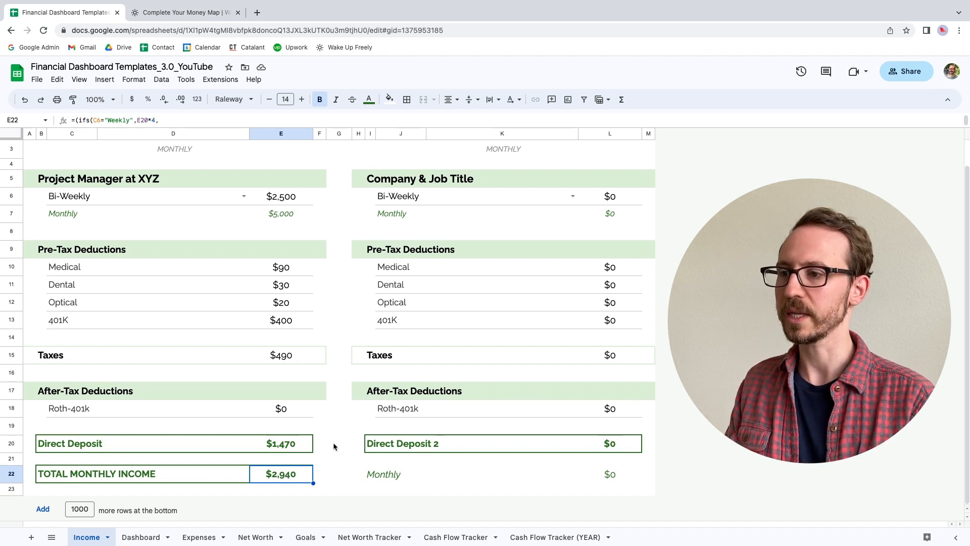
# - Replace the Company & Job Title heading in the Income 2 block with "Uber"
pyautogui.scroll(1, 331, 469)
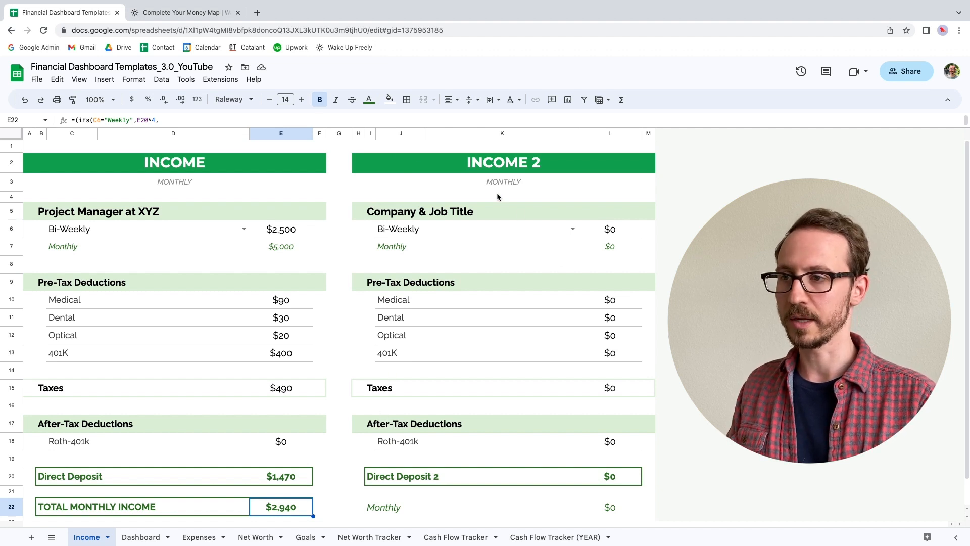
pyautogui.doubleClick(397, 209)
pyautogui.press('super+a')
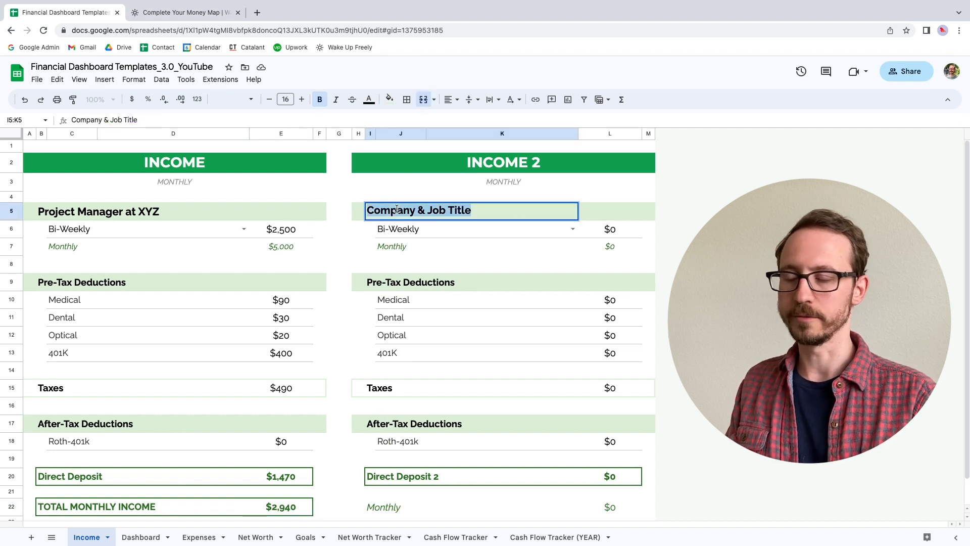
pyautogui.write('Uber')
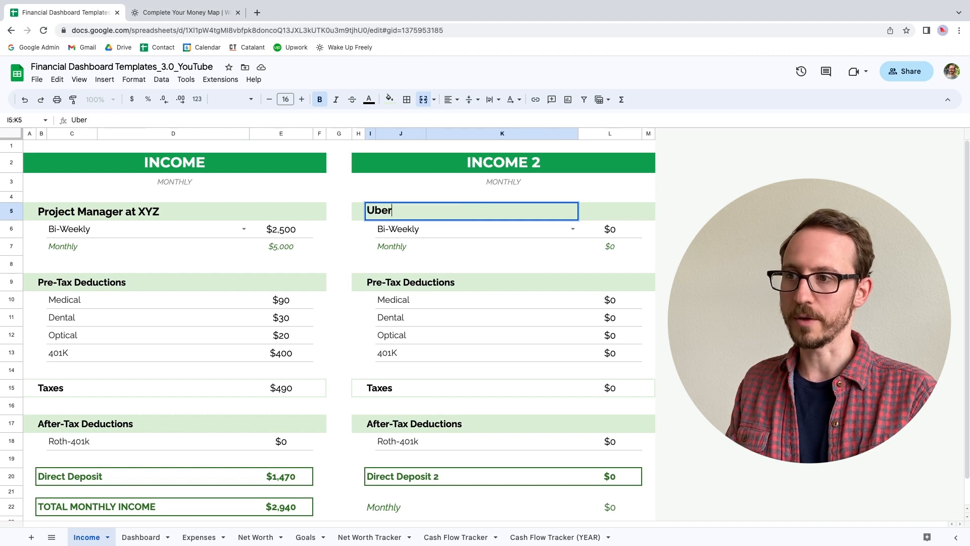
pyautogui.press('Return')
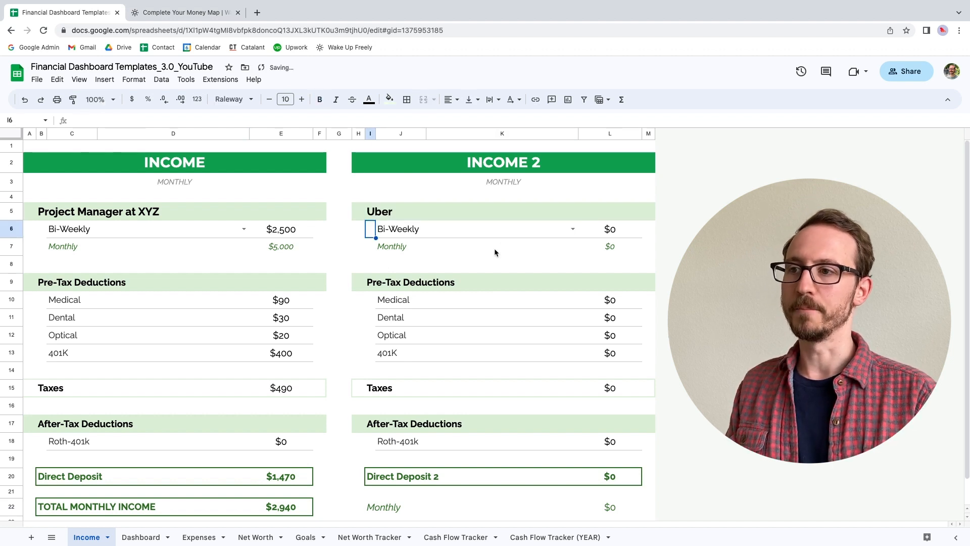
# - Set the Uber income's pay frequency to Weekly and its pay to 100
pyautogui.click(571, 229)
pyautogui.click(394, 247)
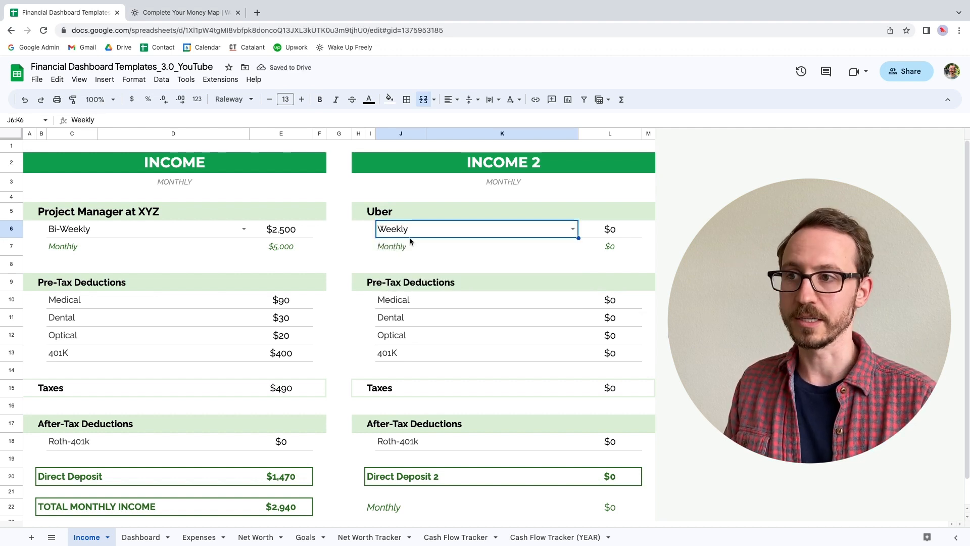
pyautogui.click(611, 230)
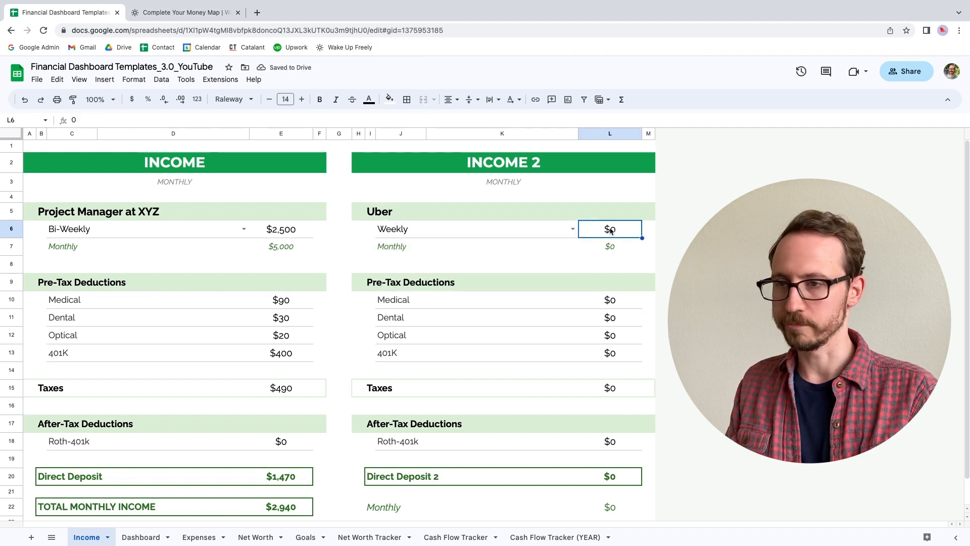
pyautogui.write('100')
pyautogui.press('Return')
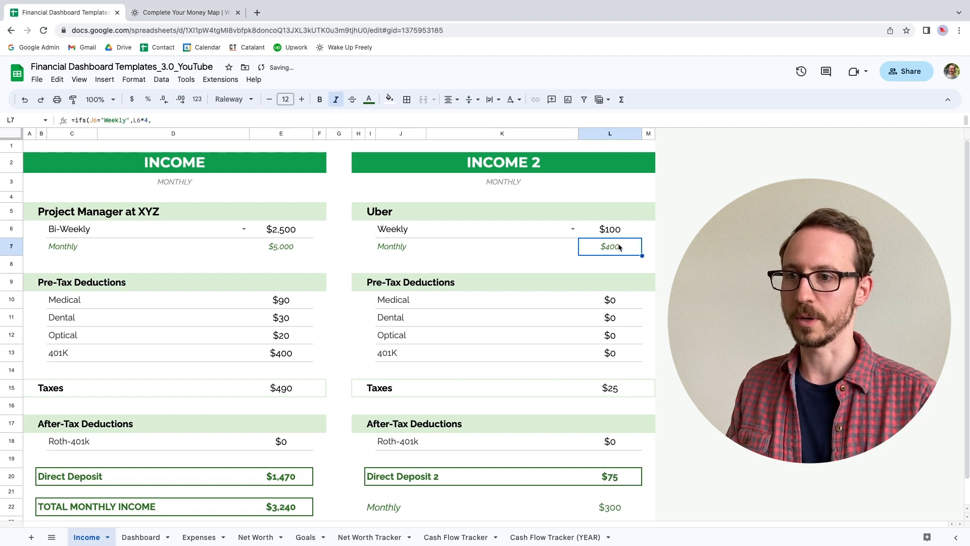
# - Set the Taxes of the Uber income to 0
pyautogui.click(598, 394)
pyautogui.write('0')
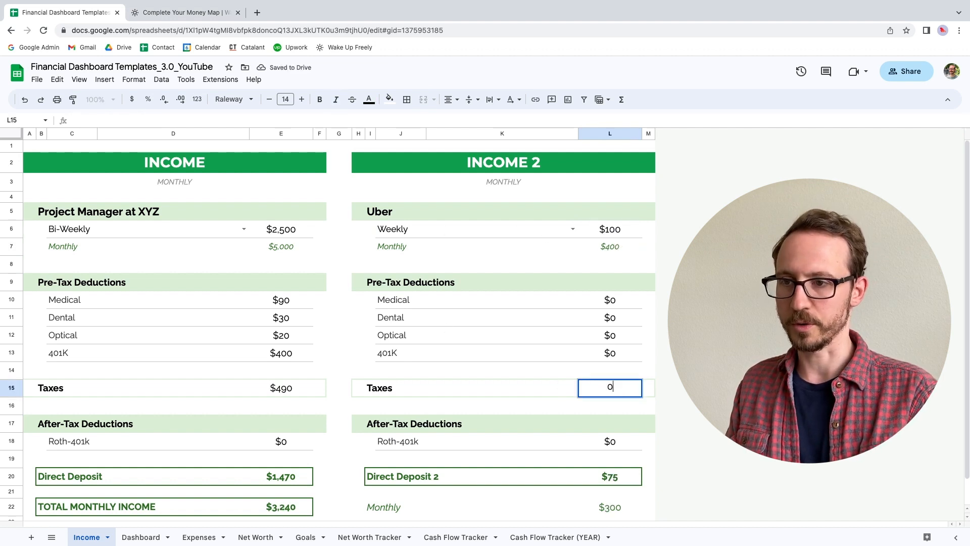
pyautogui.press('Return')
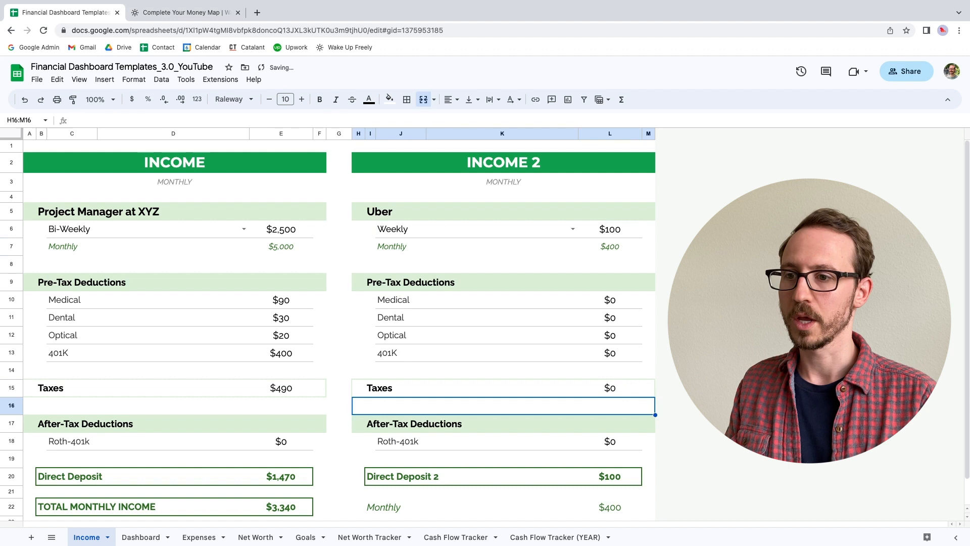
# - Calculate the Uber income's Taxes in L15 as 25 percent of the weekly pay with the formula =L6*.25
pyautogui.click(608, 394)
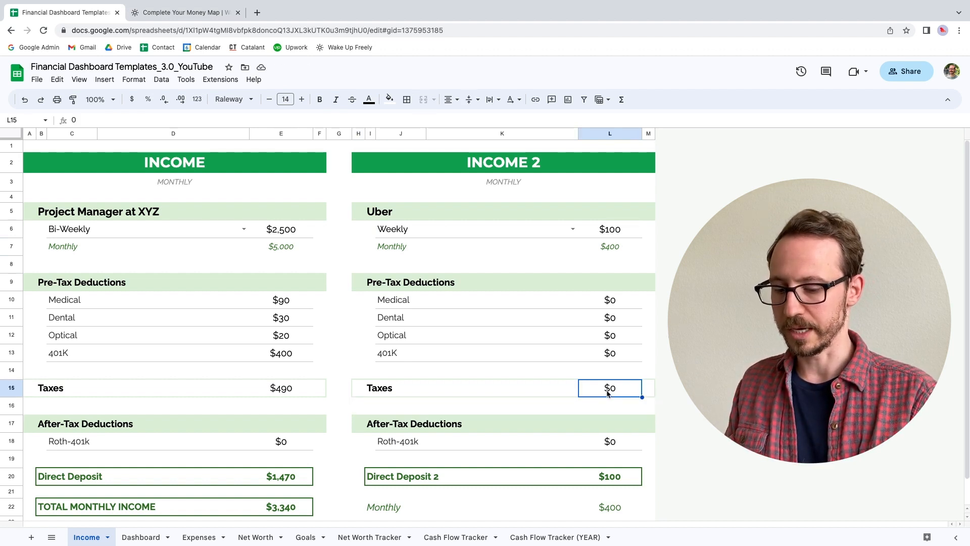
pyautogui.write('=')
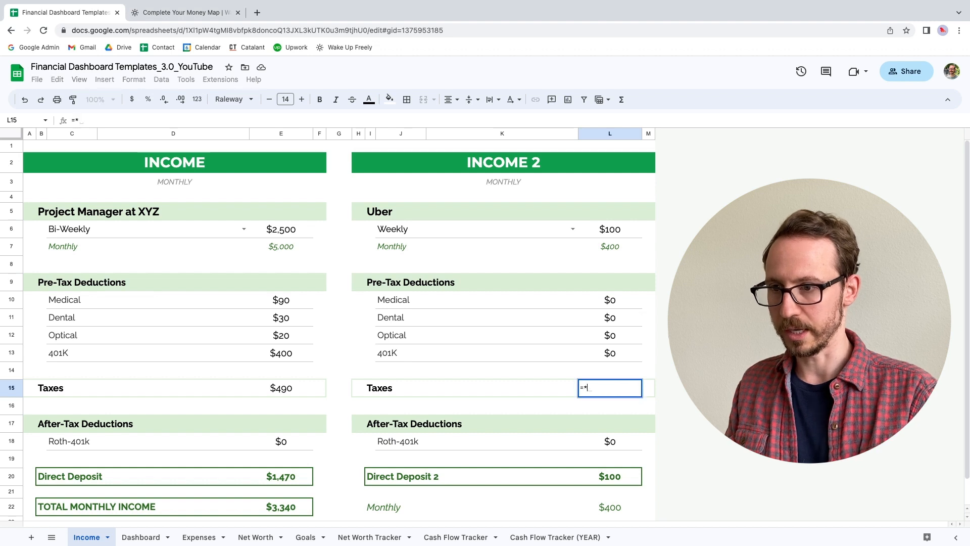
pyautogui.click(611, 250)
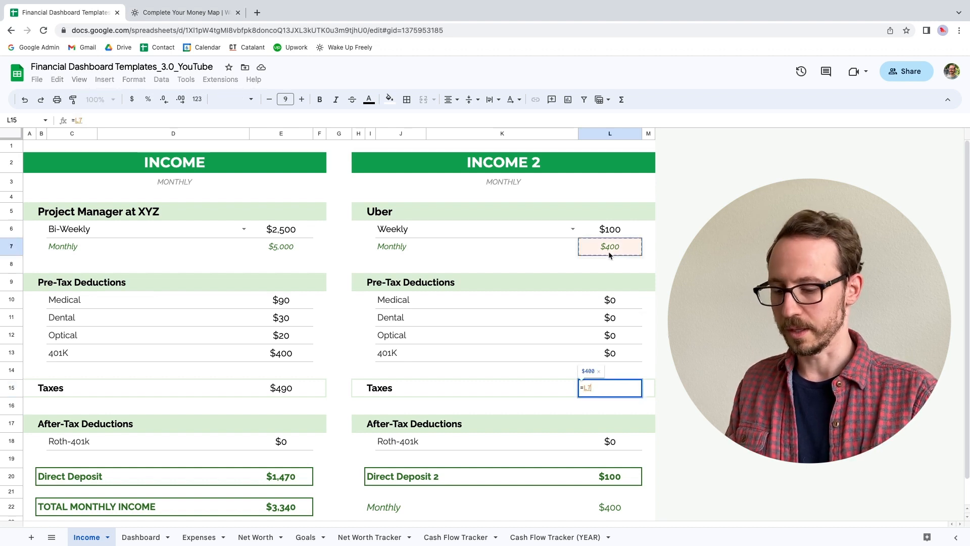
pyautogui.click(610, 233)
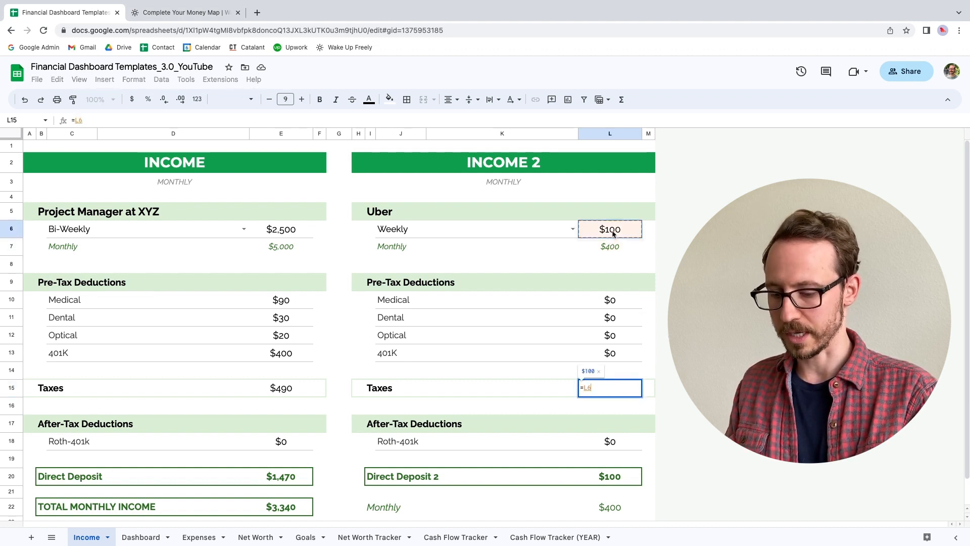
pyautogui.write('*.25')
pyautogui.press('Return')
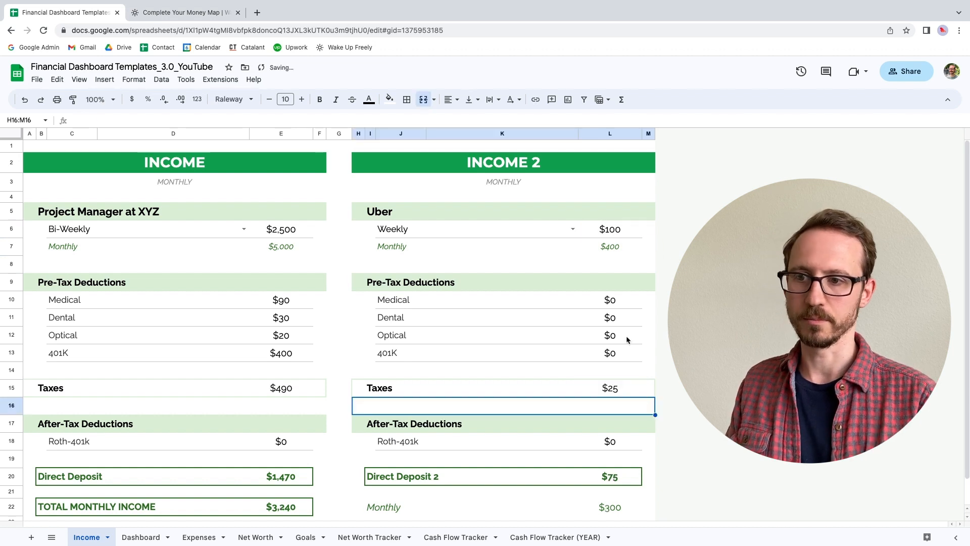
# - Check the Uber income's Taxes, Direct Deposit 2 and Monthly formulas along with the TOTAL MONTHLY INCOME cell
pyautogui.click(609, 391)
pyautogui.scroll(-1, 460, 379)
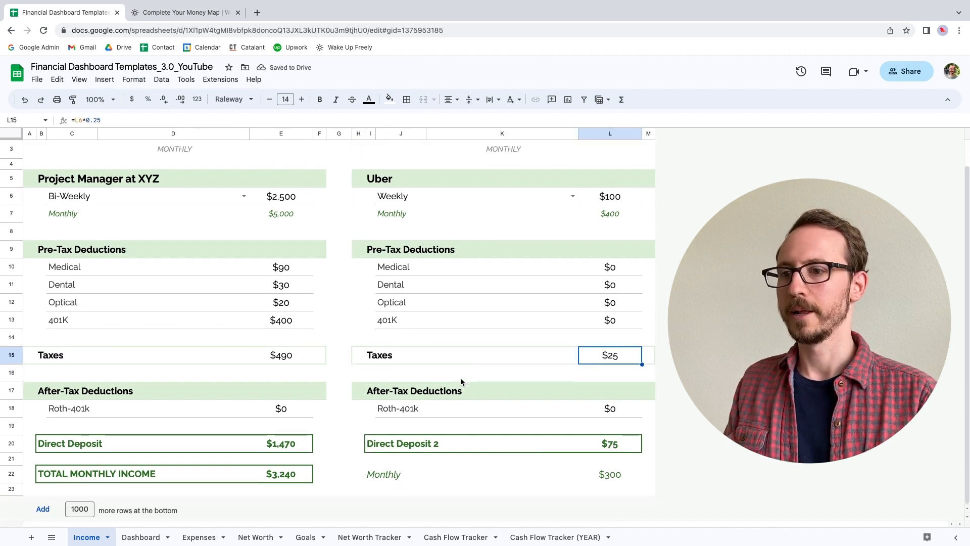
pyautogui.click(617, 451)
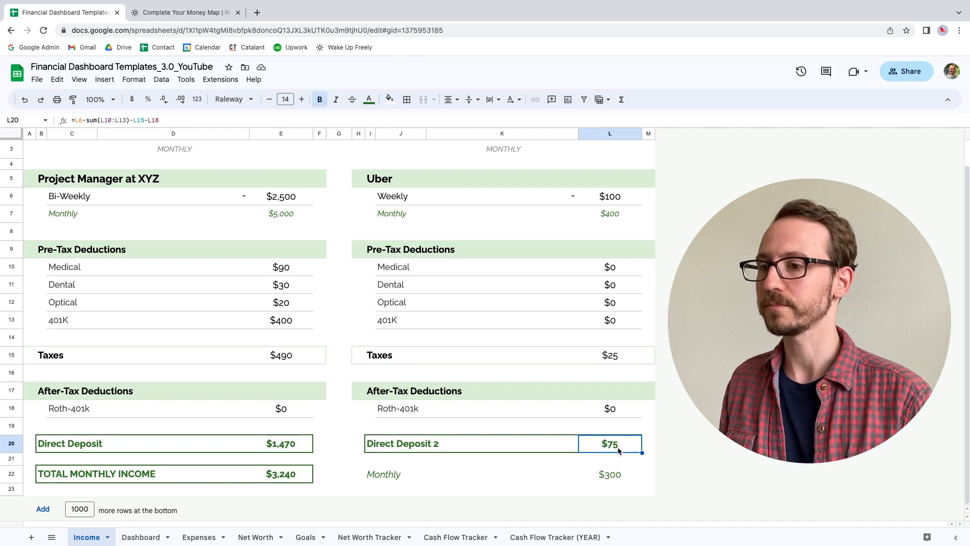
pyautogui.click(614, 480)
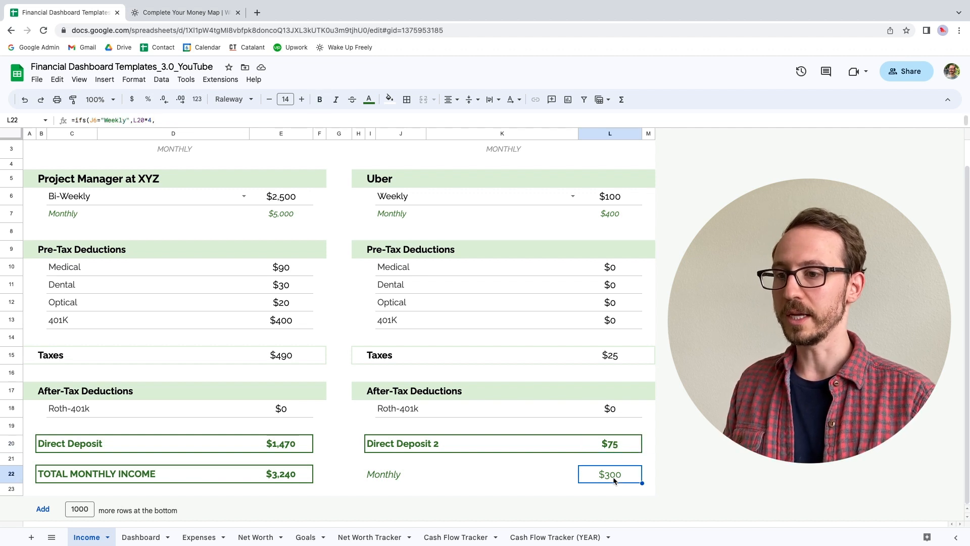
pyautogui.click(261, 478)
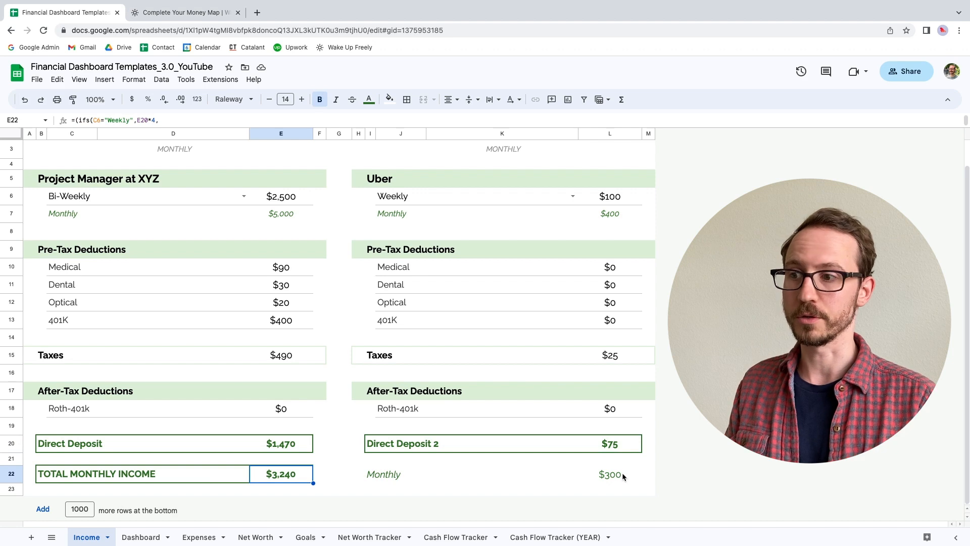
# - Delete columns G through M, which hold the INCOME 2 section, from the Income sheet
pyautogui.scroll(2, 410, 250)
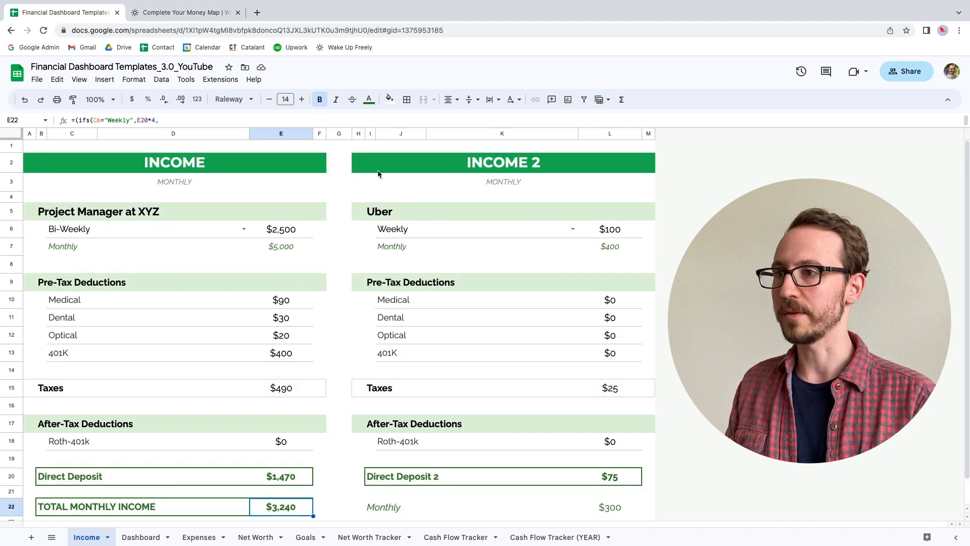
pyautogui.click(350, 134)
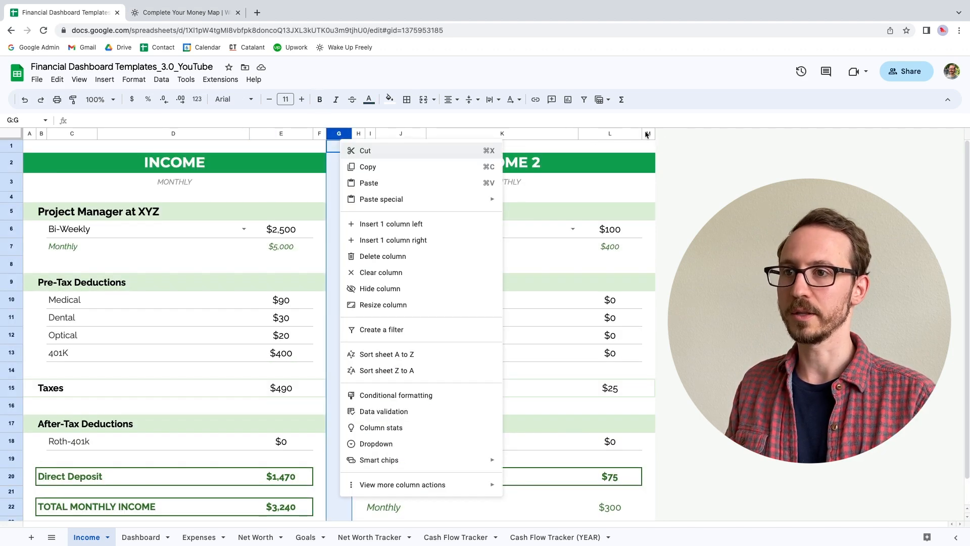
pyautogui.click(647, 135)
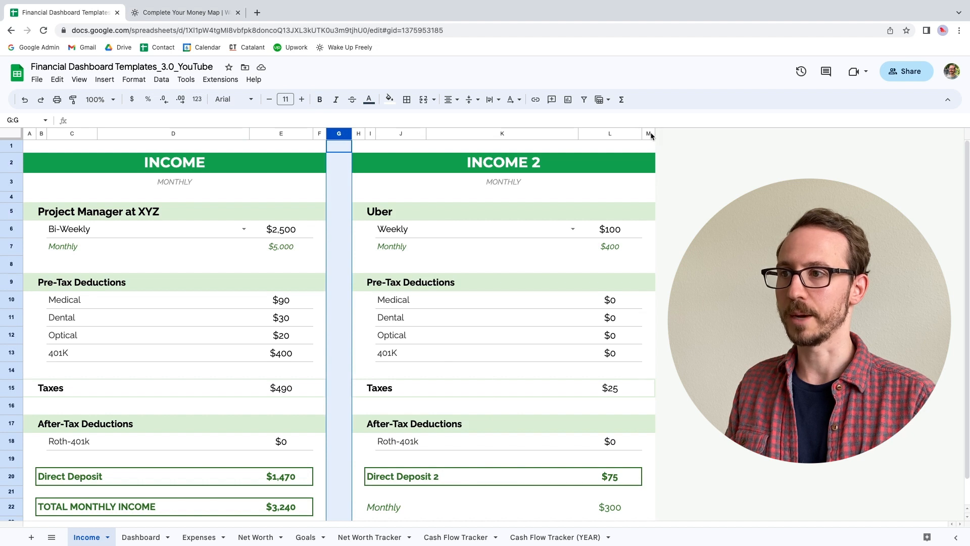
pyautogui.keyDown('shift'); pyautogui.click(649, 134); pyautogui.keyUp('shift')
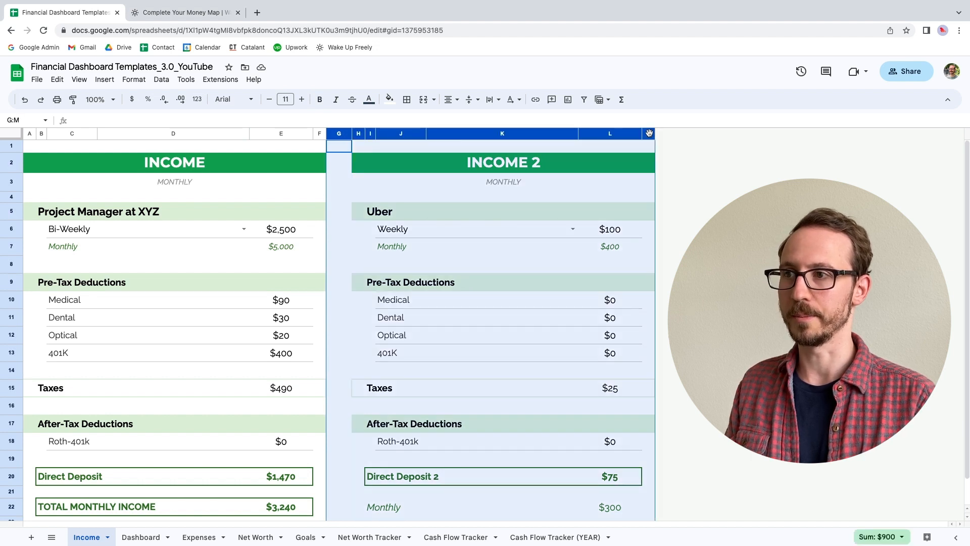
pyautogui.click(338, 133)
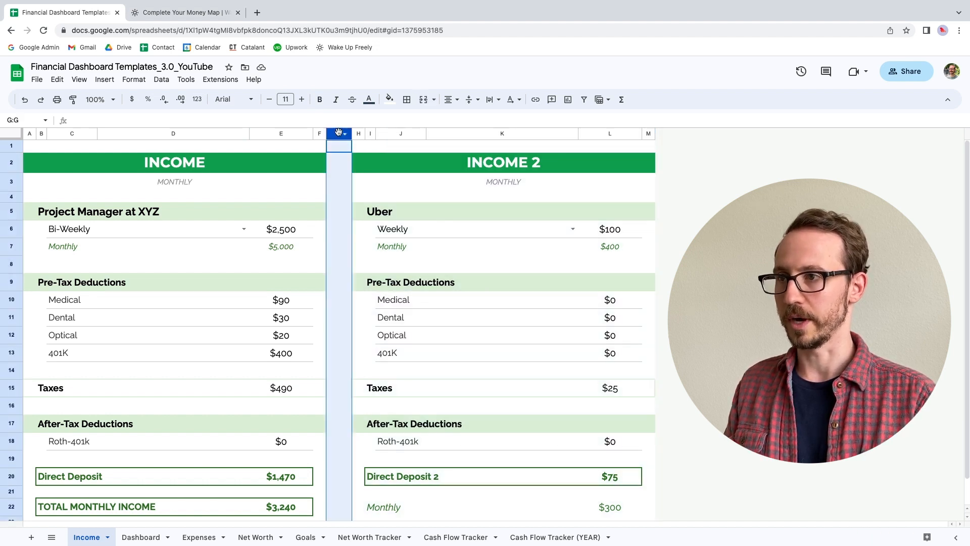
pyautogui.keyDown('shift'); pyautogui.click(650, 133); pyautogui.keyUp('shift')
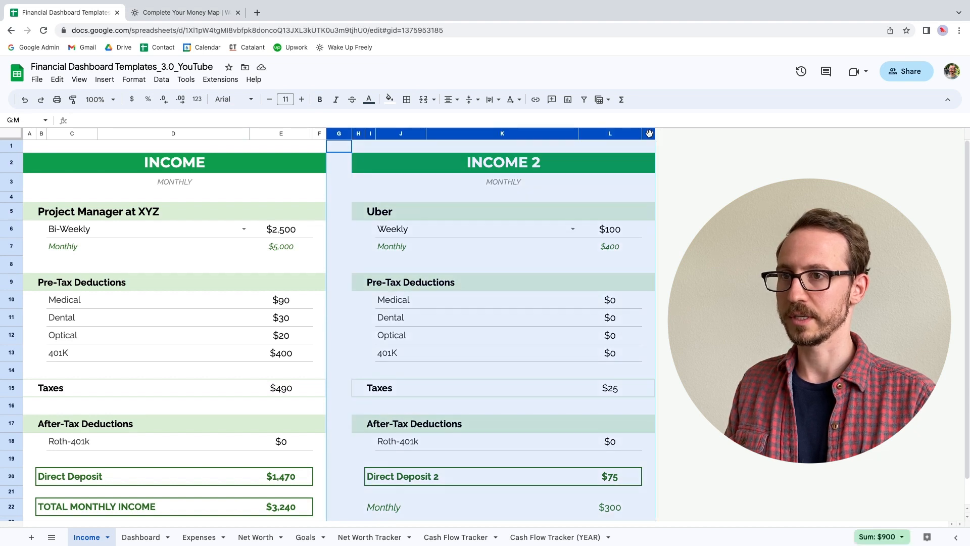
pyautogui.rightClick(650, 134)
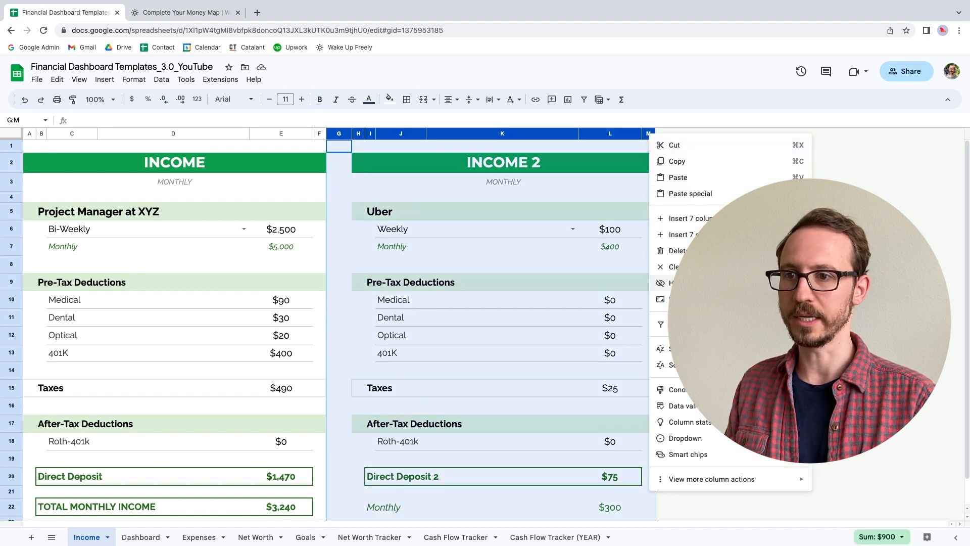
pyautogui.click(677, 251)
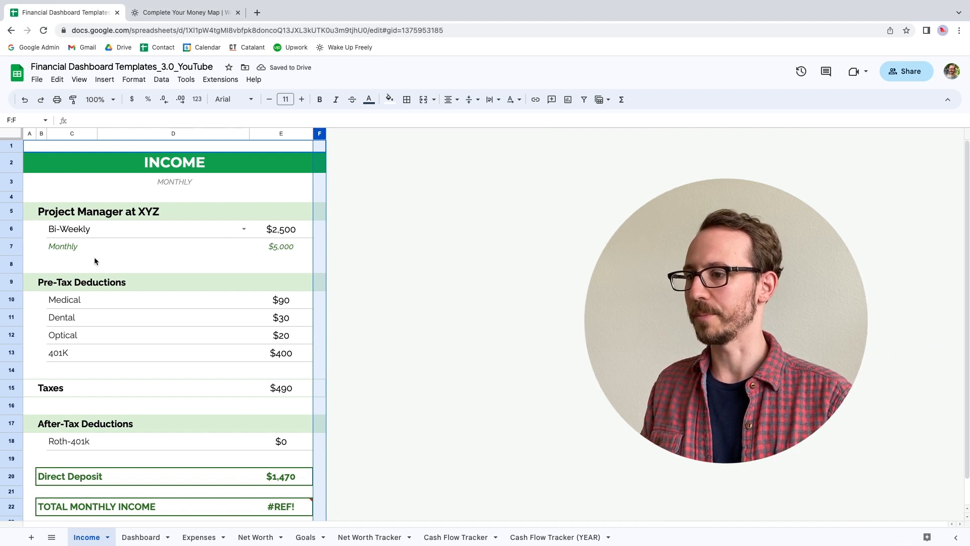
# - Remove the broken #REF! term from the TOTAL MONTHLY INCOME formula in E22, keeping only the ifs part
pyautogui.scroll(-1, 169, 299)
pyautogui.click(286, 474)
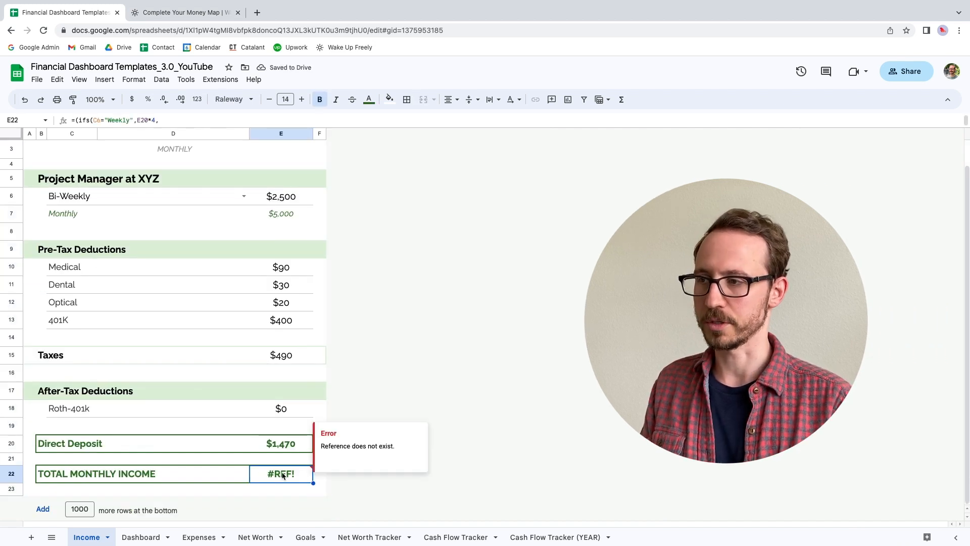
pyautogui.moveTo(202, 128); pyautogui.dragTo(205, 191)
pyautogui.click(96, 168)
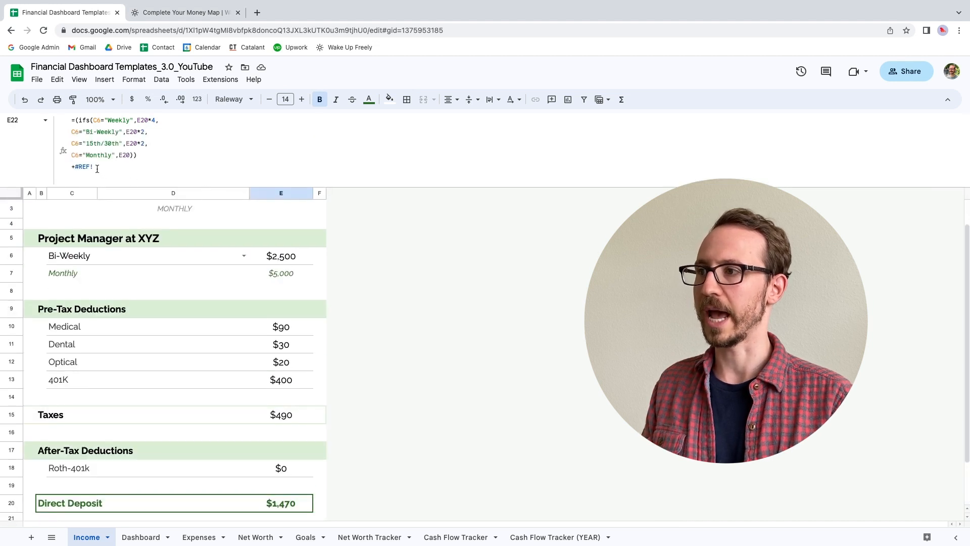
pyautogui.keyDown('shift'); pyautogui.click(72, 168); pyautogui.keyUp('shift')
pyautogui.press('BackSpace')
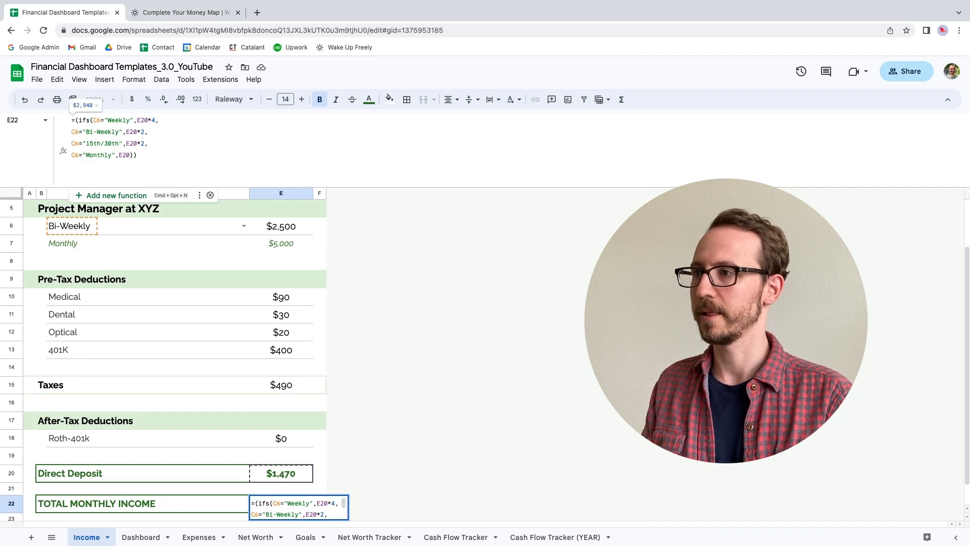
pyautogui.press('Return')
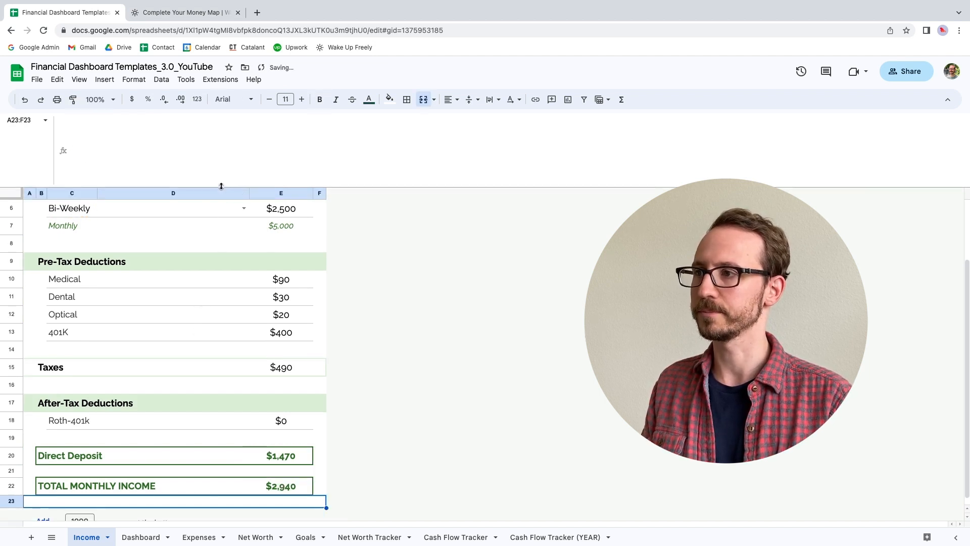
pyautogui.moveTo(222, 186); pyautogui.dragTo(219, 106)
pyautogui.scroll(2, 96, 286)
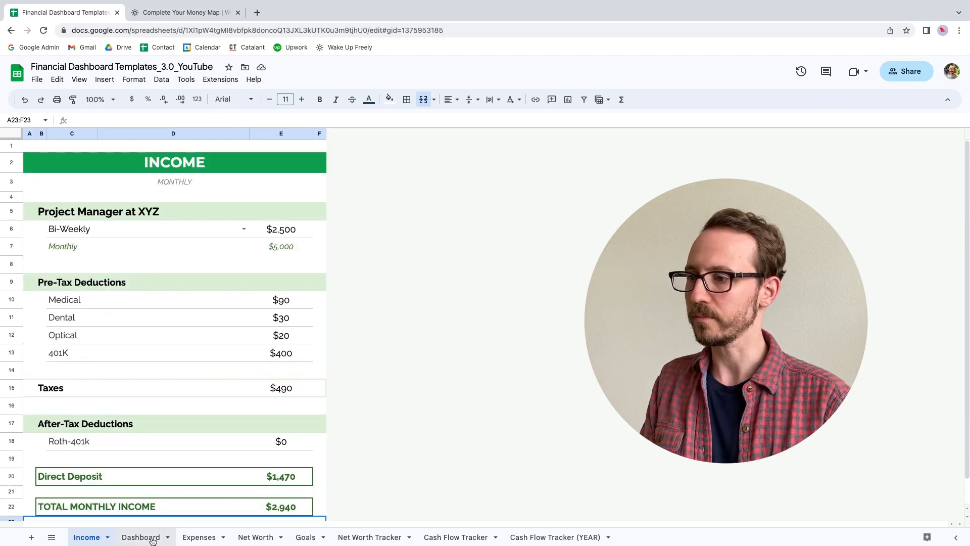
# - Move the Dashboard sheet ahead of the Income sheet and check the formula of its Income amount
pyautogui.moveTo(154, 539); pyautogui.dragTo(97, 536)
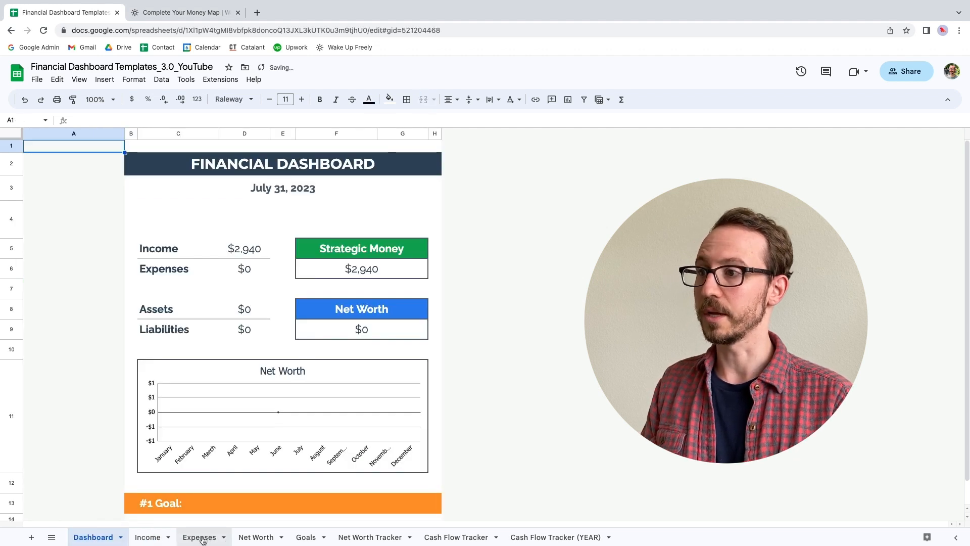
pyautogui.click(248, 255)
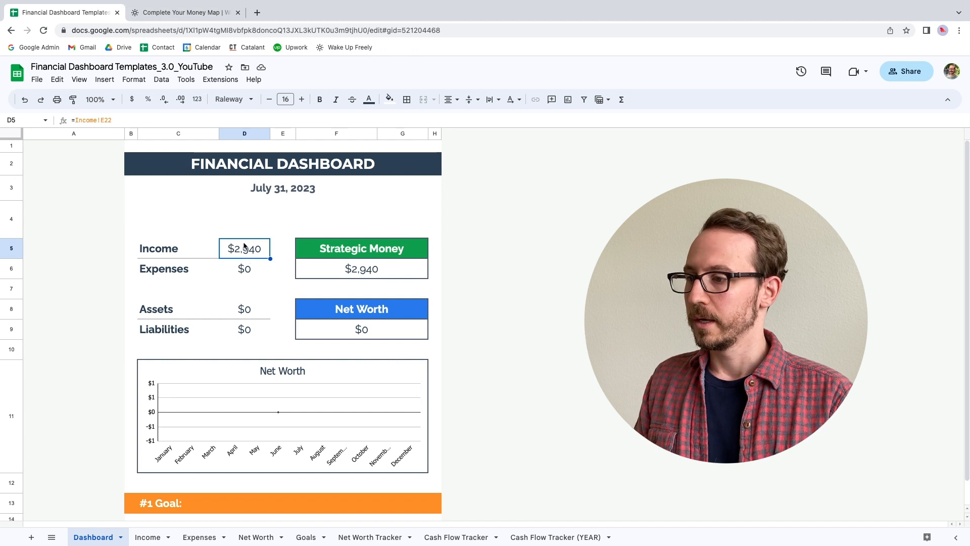
# - On the Expenses sheet, list Rent, Water, Electric and Internet as RECURRING expenses in C7 to C10
pyautogui.click(195, 538)
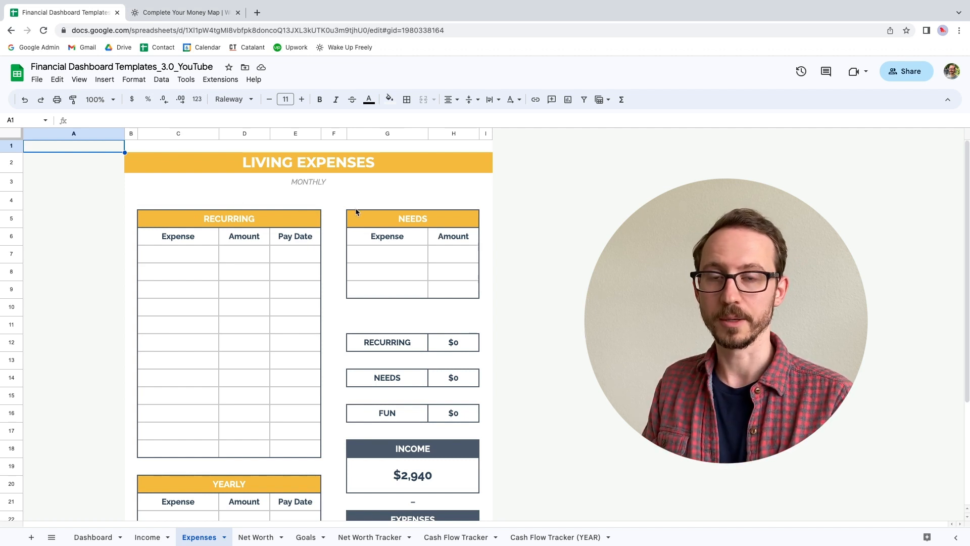
pyautogui.click(172, 256)
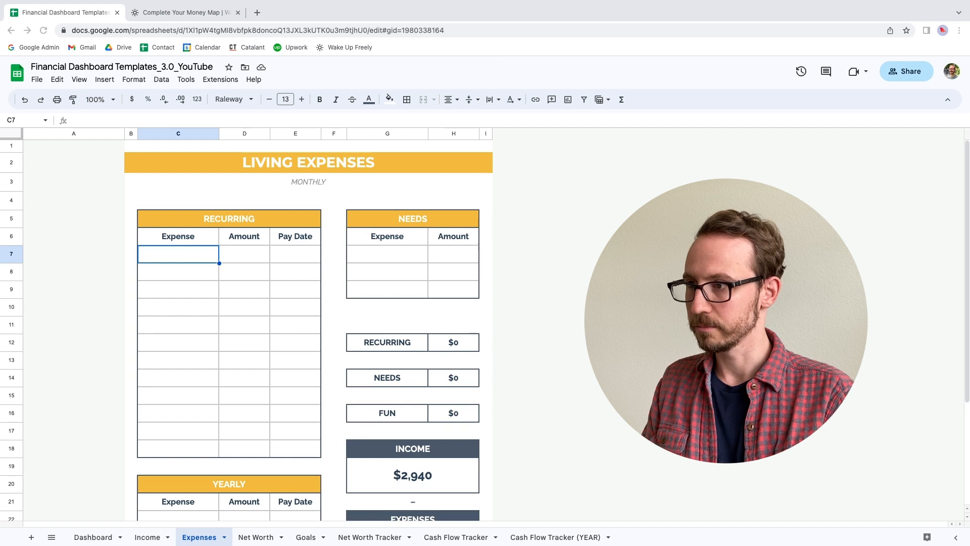
pyautogui.click(176, 259)
pyautogui.write('Rent')
pyautogui.press('Return')
pyautogui.write('Water')
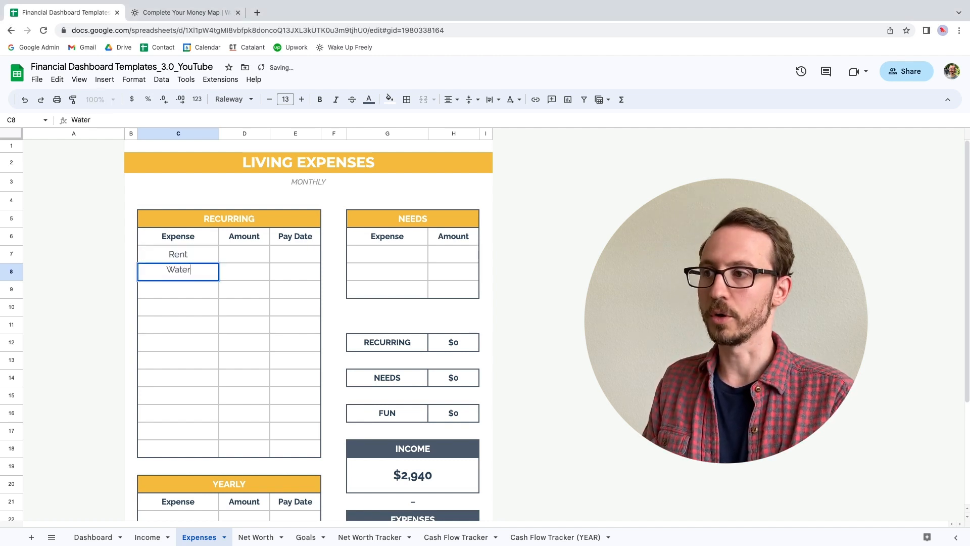
pyautogui.press('Return')
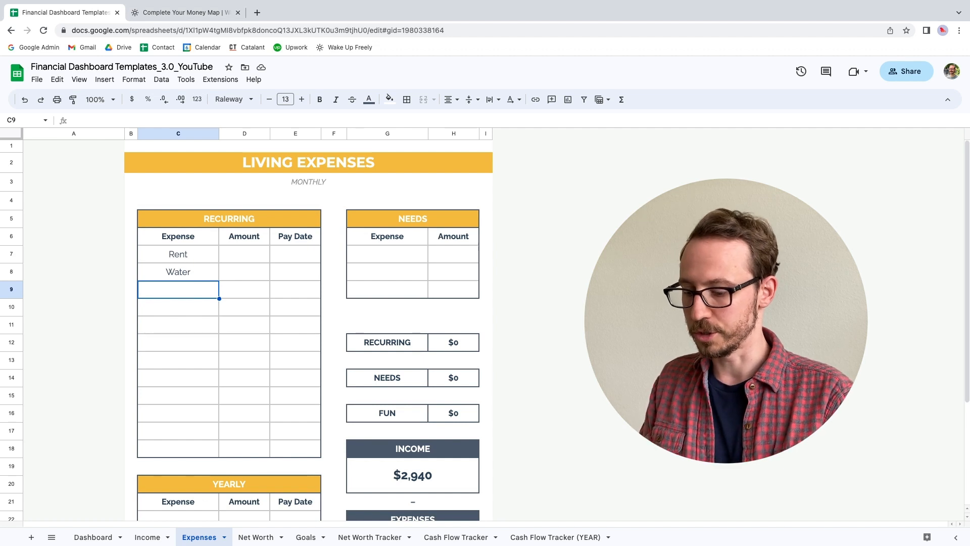
pyautogui.write('Electric')
pyautogui.press('Return')
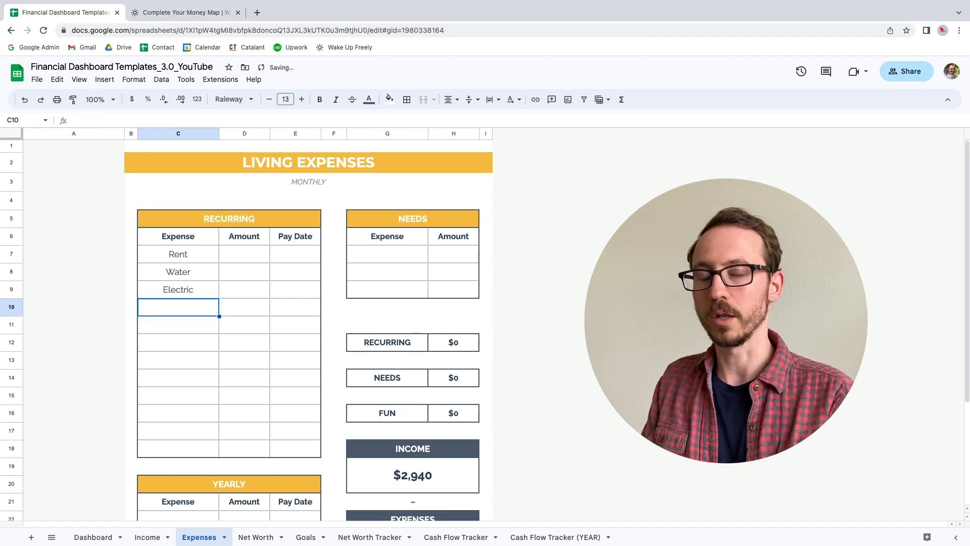
pyautogui.write('Internet')
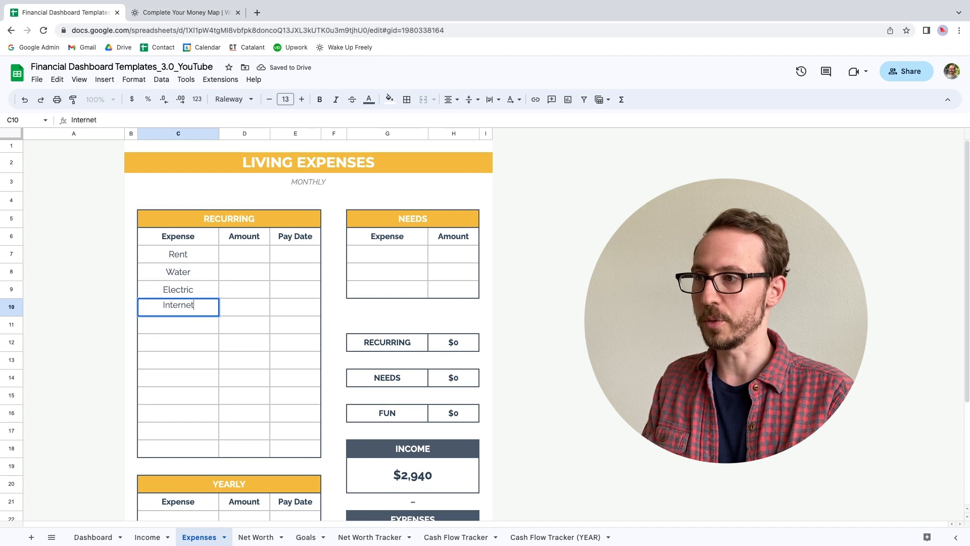
pyautogui.press('Return')
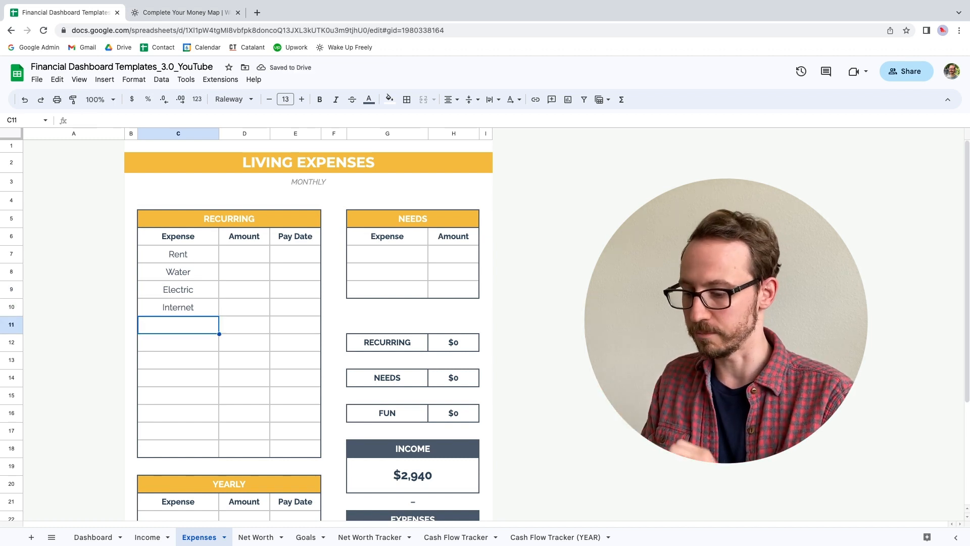
# - Add Cell Phone, Car Insurance and Car Payment to the RECURRING expenses in C11 to C13
pyautogui.write('Cell Phone')
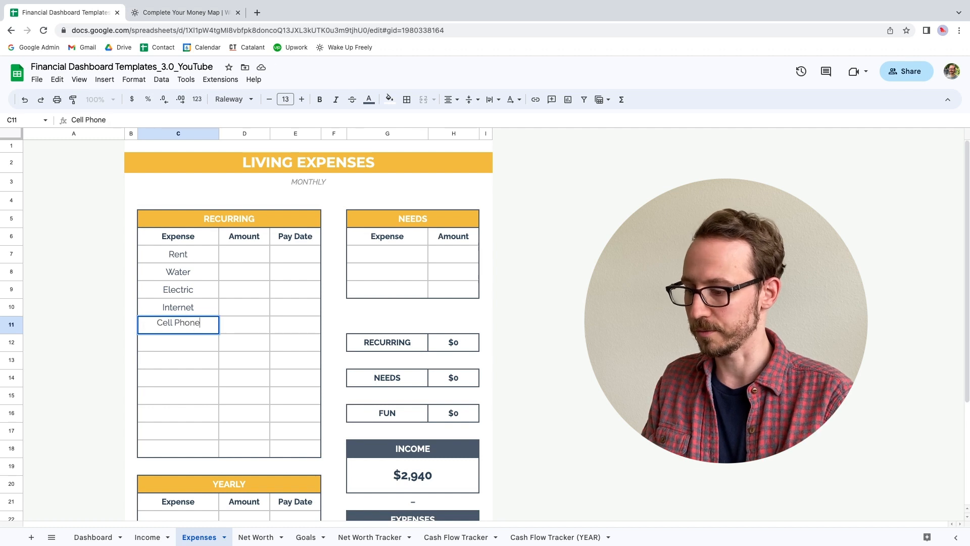
pyautogui.press('Return')
pyautogui.write('Ca')
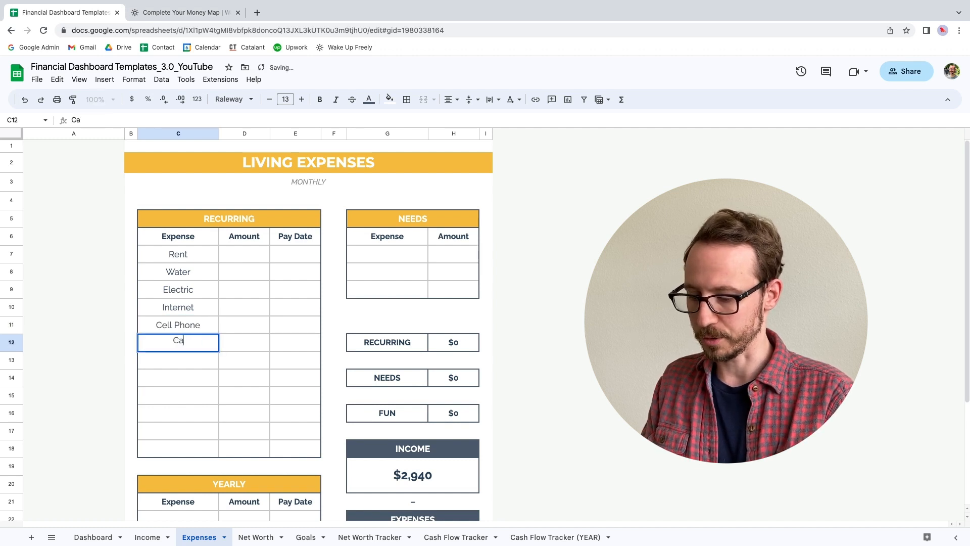
pyautogui.write('r Insurance')
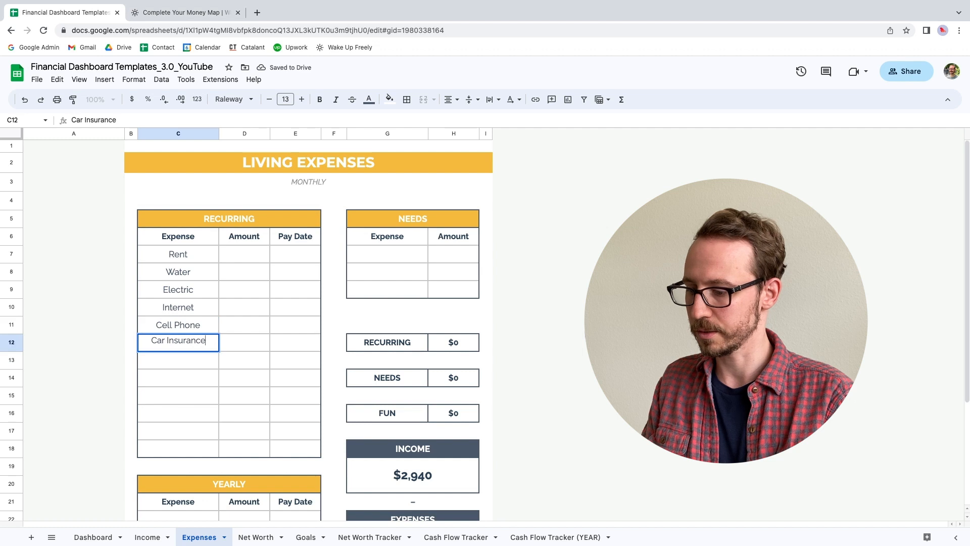
pyautogui.press('Return')
pyautogui.write('C')
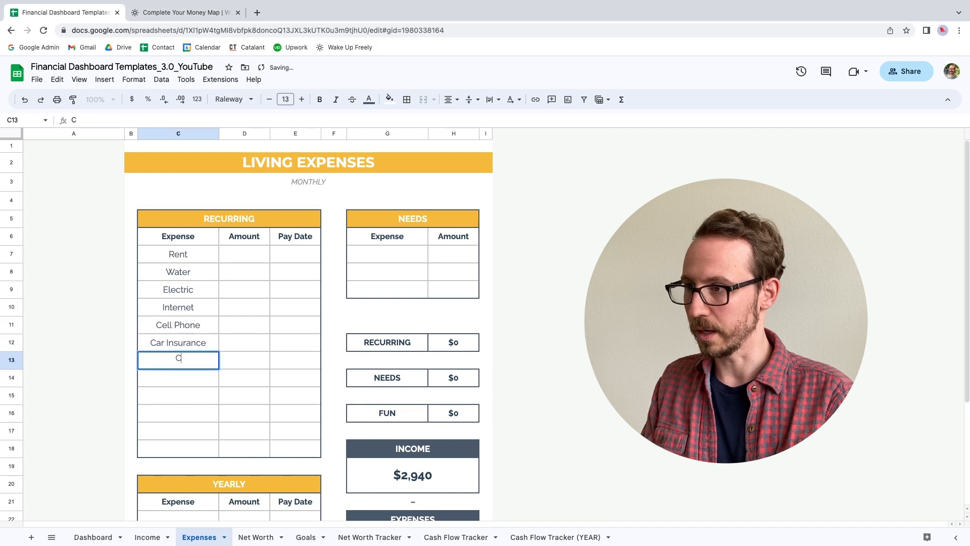
pyautogui.write('ar')
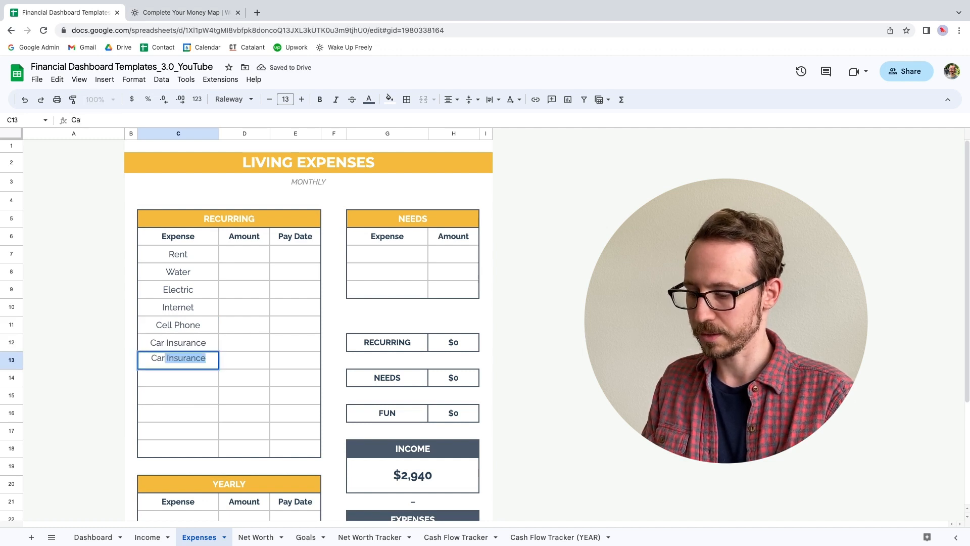
pyautogui.write(' Payment')
pyautogui.press('Return')
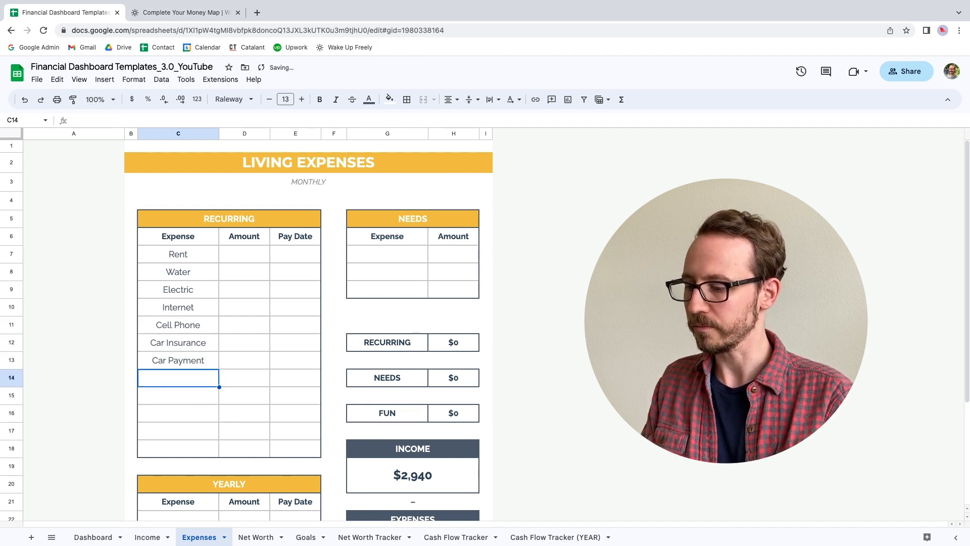
# - Add Gym, Netflix and Spotify to the RECURRING expenses in C14 to C16
pyautogui.write('Gym')
pyautogui.press('Return')
pyautogui.write('Netflix')
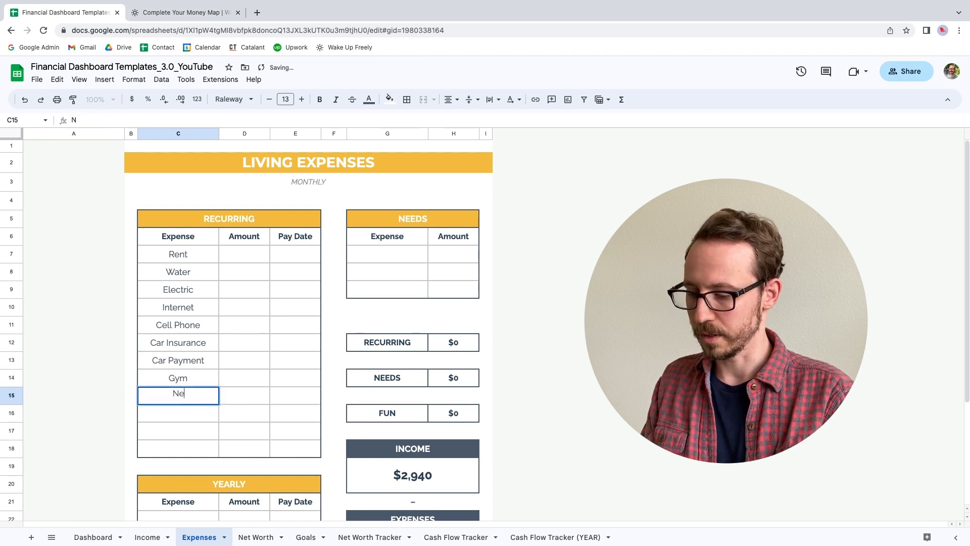
pyautogui.press('Return')
pyautogui.write('Spotify')
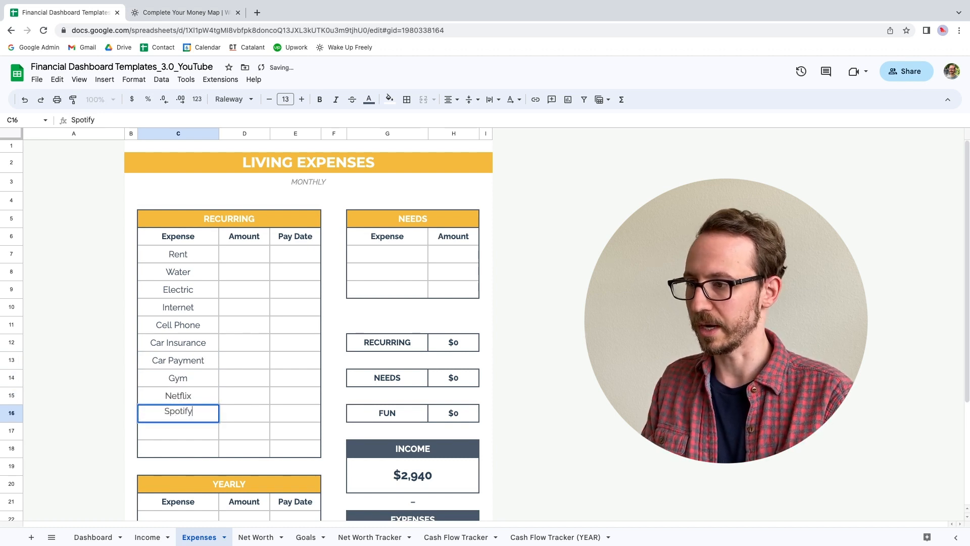
pyautogui.press('Return')
# - Enter the RECURRING amounts in D7 to D10: 1200 for Rent, 20 for Water, 40 for Electric and 50 for Internet
pyautogui.click(251, 256)
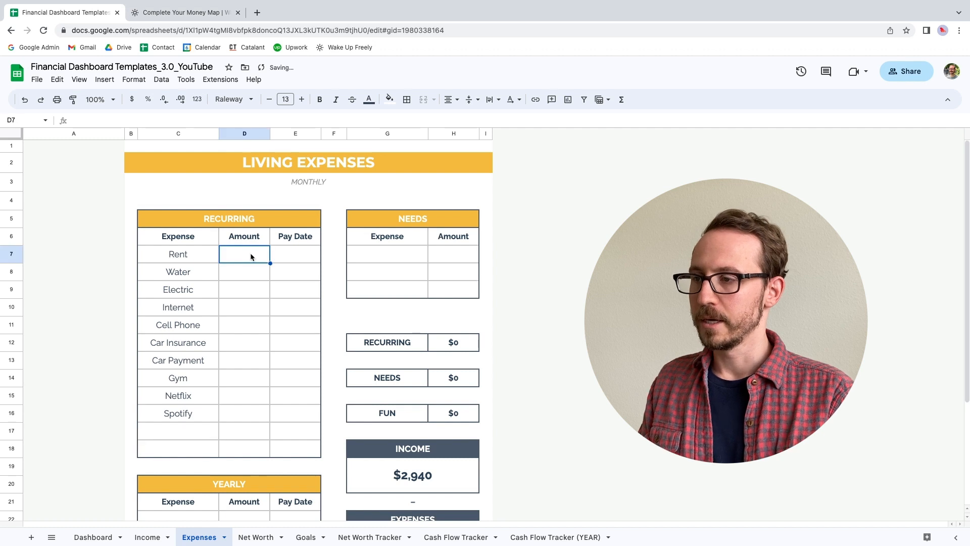
pyautogui.write('1200')
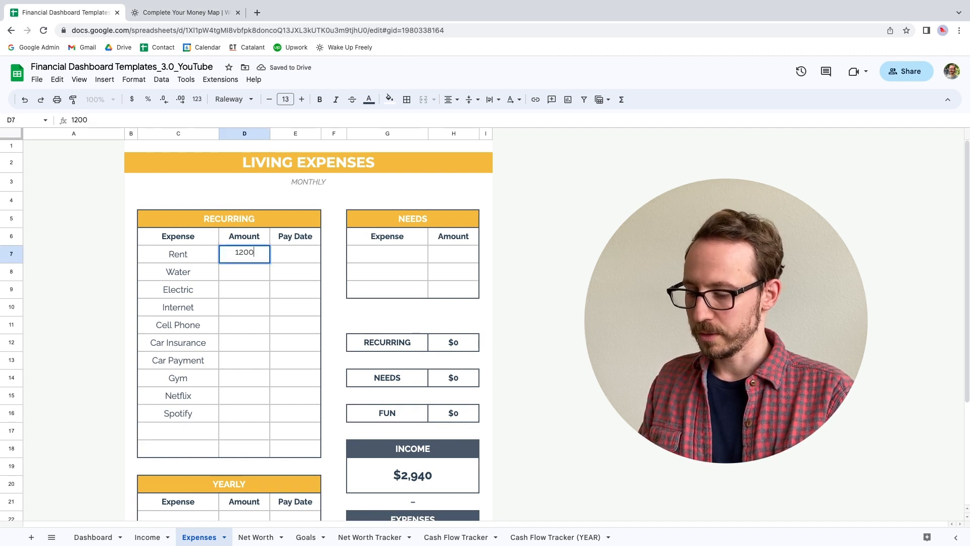
pyautogui.press('Return')
pyautogui.write('20')
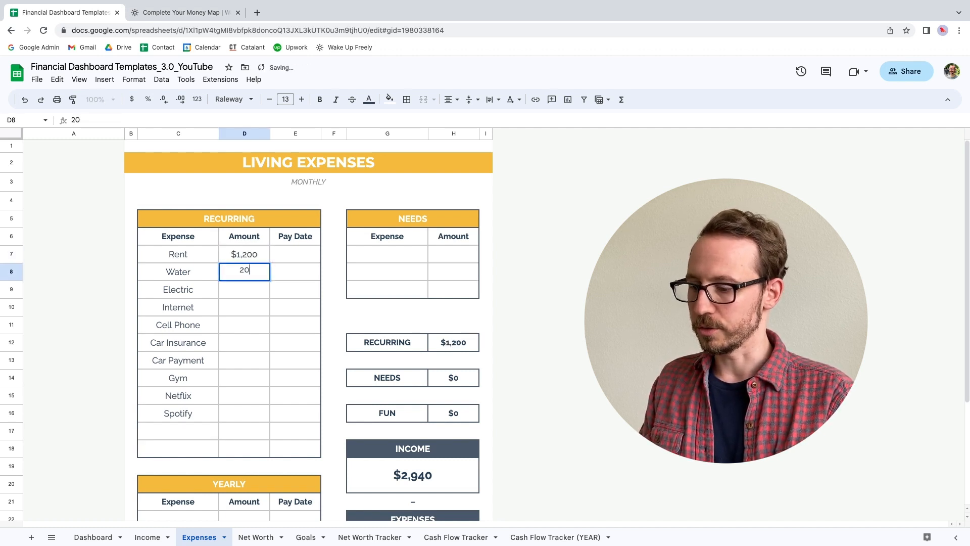
pyautogui.press('Return')
pyautogui.write('40')
pyautogui.press('Return')
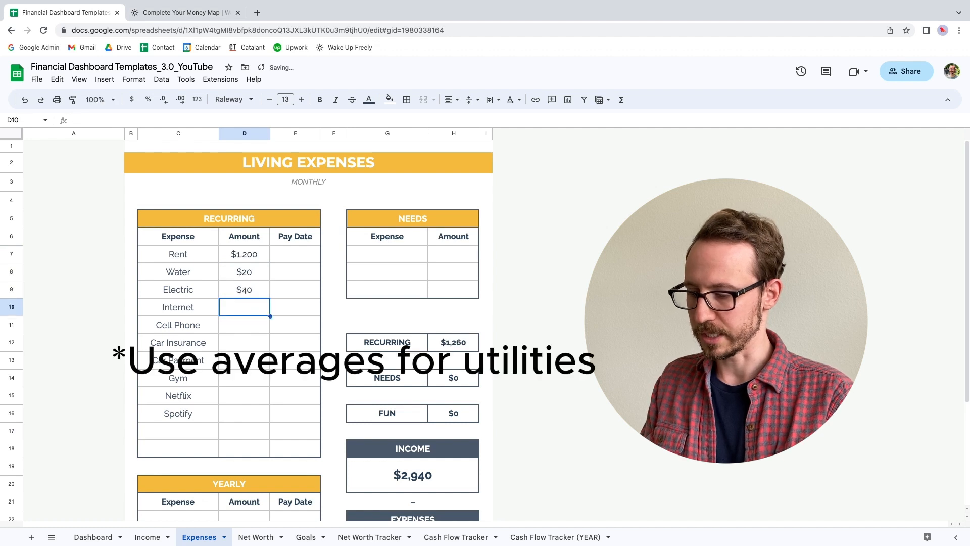
pyautogui.write('50')
pyautogui.press('Return')
# - Set the RECURRING amounts of Cell Phone to 75, Car Insurance to 120 and Car Payment to 275
pyautogui.write('75')
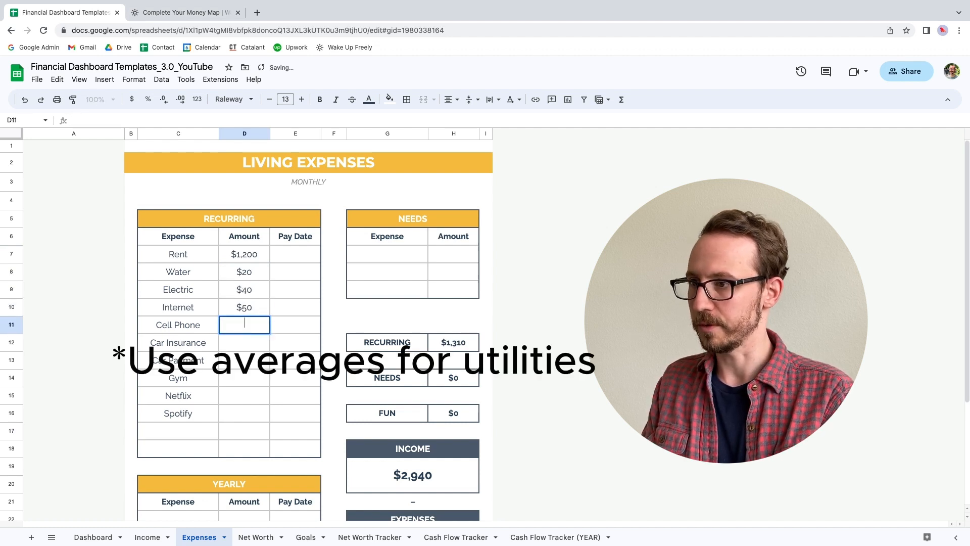
pyautogui.press('Return')
pyautogui.write('120')
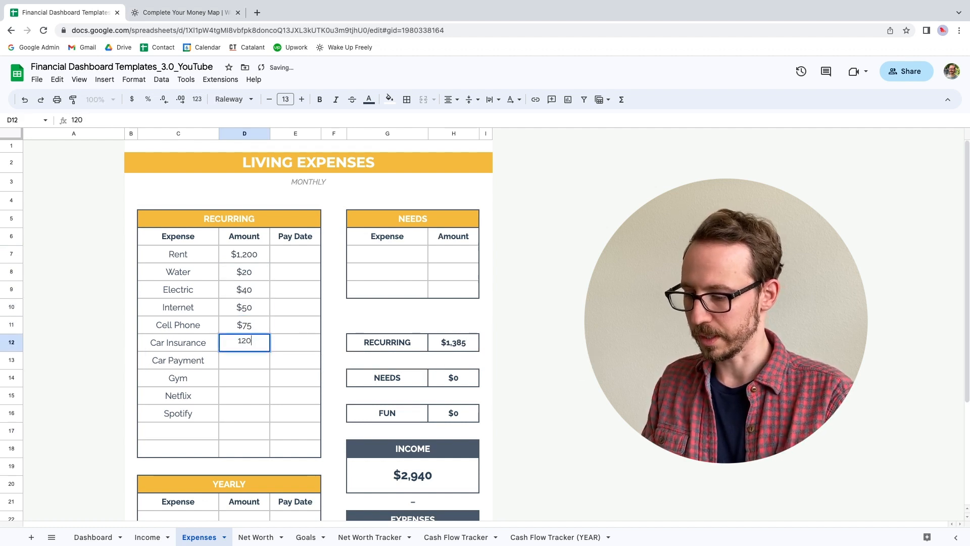
pyautogui.press('Return')
pyautogui.write('275')
pyautogui.press('Return')
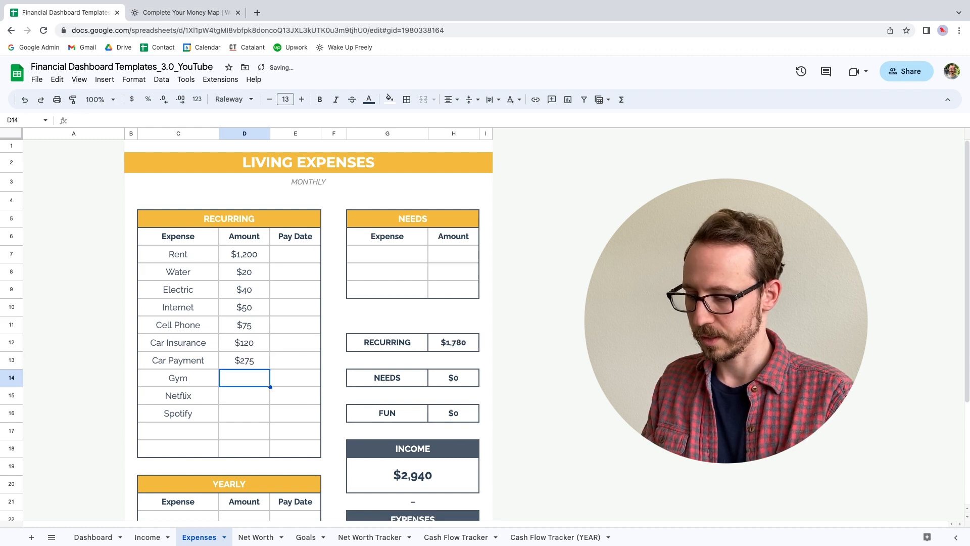
# - Set the RECURRING amounts of Gym to 30, Netflix to 10 and Spotify to 10
pyautogui.write('30')
pyautogui.press('Return')
pyautogui.write('10')
pyautogui.press('Return')
pyautogui.write('10')
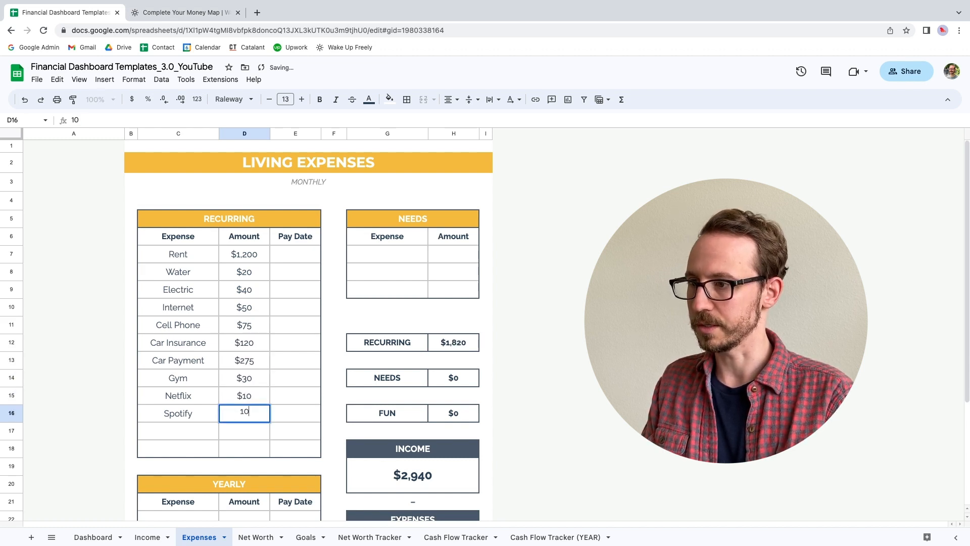
pyautogui.press('Return')
# - Enter pay date 1 for Rent, Water and Electric, and 3 for Internet, in E7 to E10
pyautogui.click(292, 254)
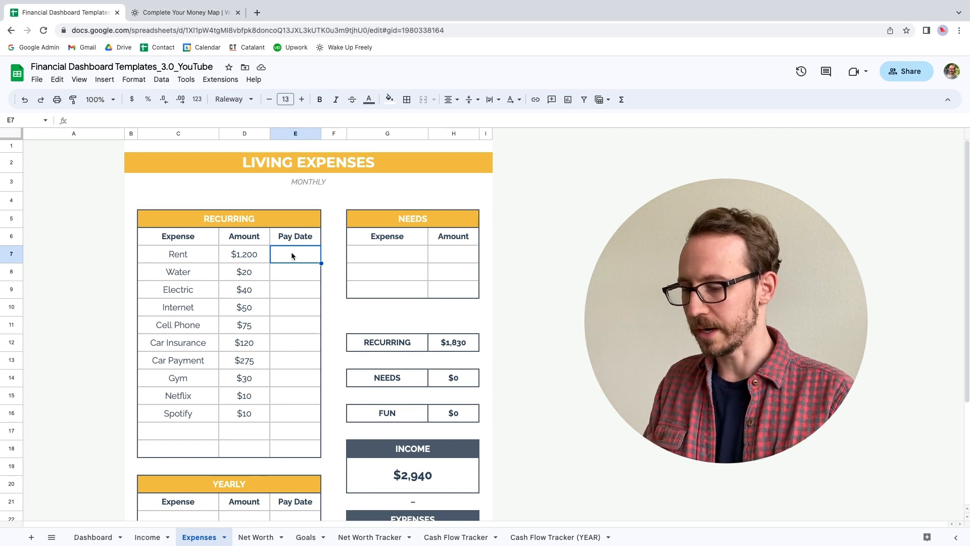
pyautogui.write('1')
pyautogui.press('Return')
pyautogui.write('1')
pyautogui.press('Return')
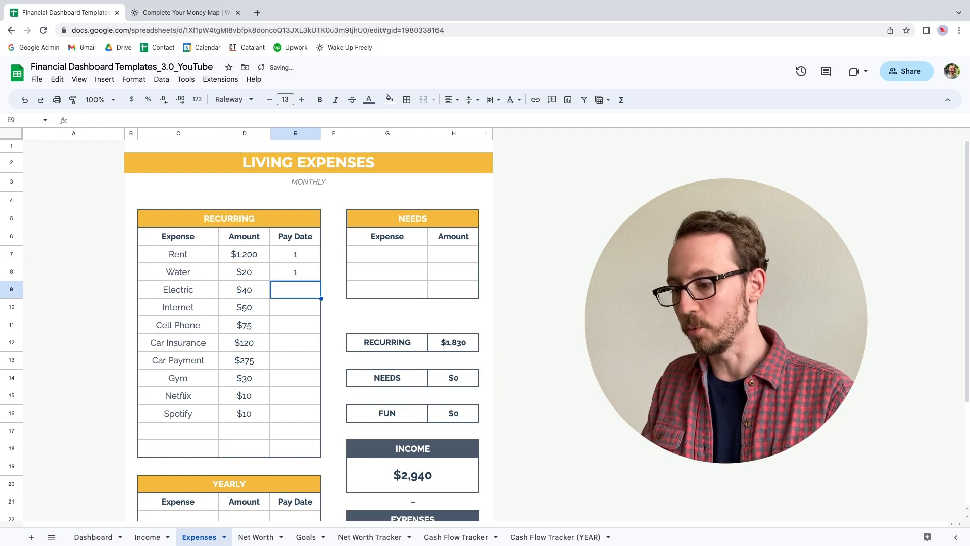
pyautogui.write('1')
pyautogui.press('Return')
pyautogui.write('3')
pyautogui.press('Return')
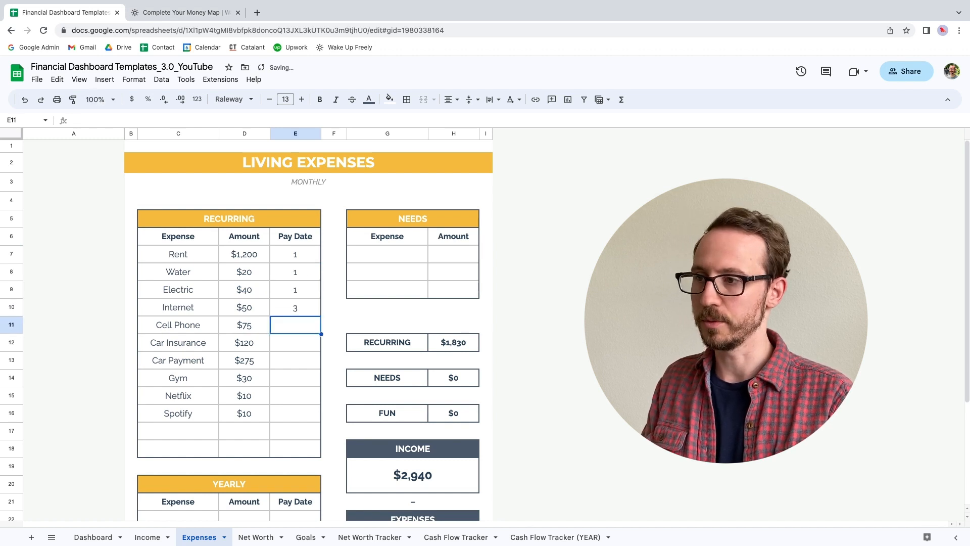
# - Set the pay dates of Cell Phone to 14, Car Insurance to 5 and Car Payment to 7
pyautogui.write('14')
pyautogui.press('Return')
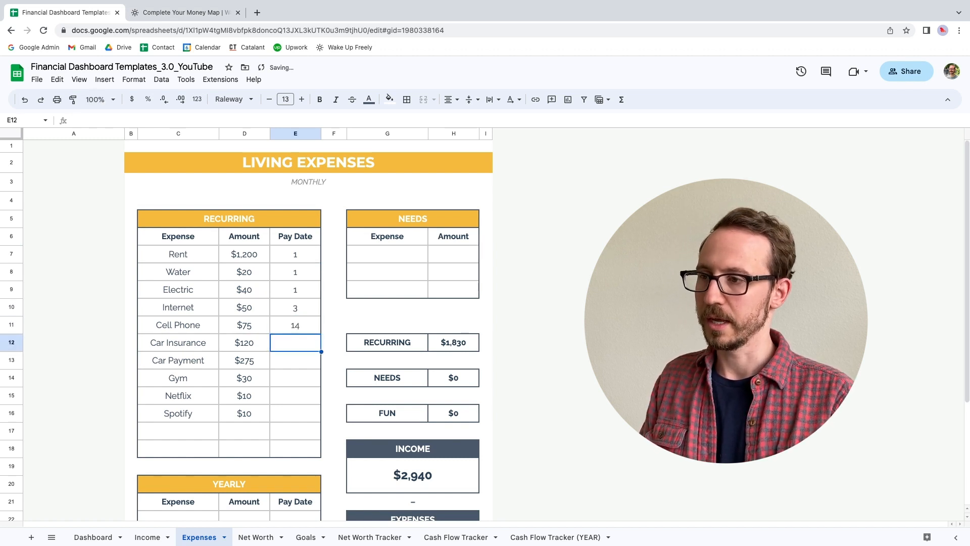
pyautogui.write('5')
pyautogui.press('Return')
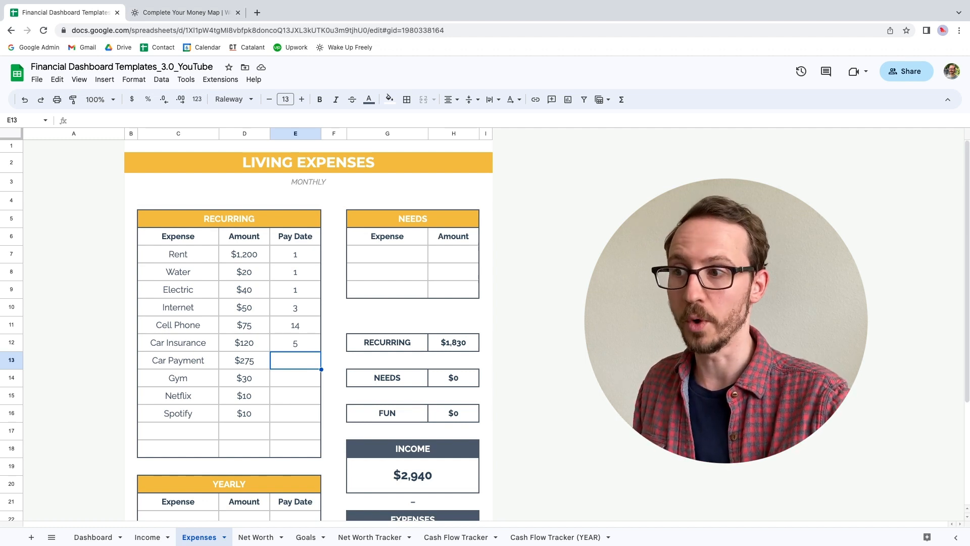
pyautogui.write('7')
pyautogui.press('Return')
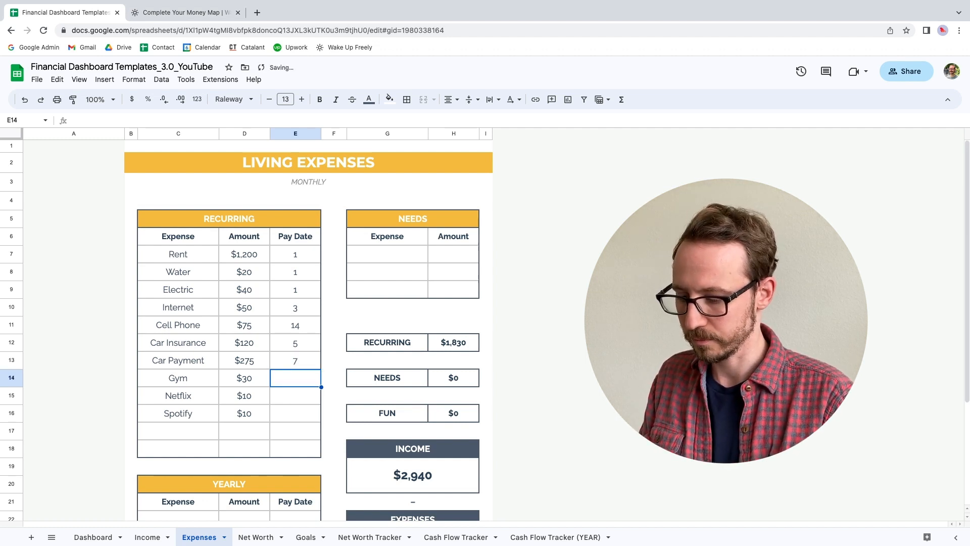
# - Set the pay dates of Gym to 22, Netflix to 7 and Spotify to 11, and check the RECURRING total's formula
pyautogui.write('22')
pyautogui.press('Return')
pyautogui.write('7')
pyautogui.press('Return')
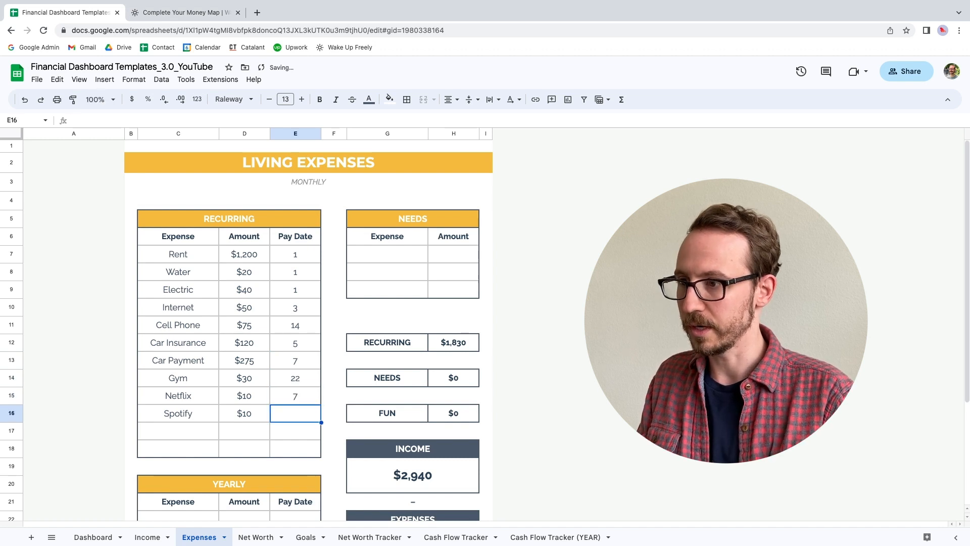
pyautogui.write('1')
pyautogui.press('Return')
pyautogui.click(300, 407)
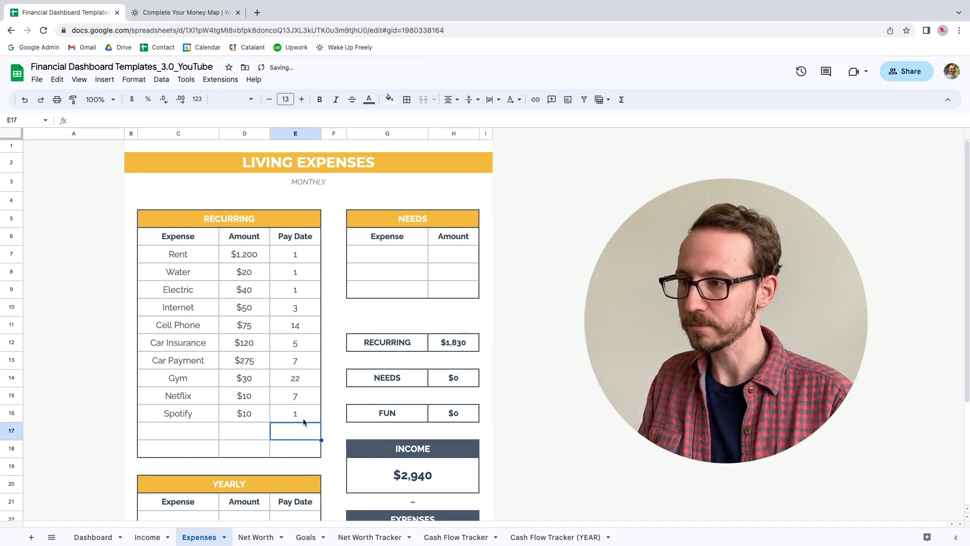
pyautogui.write('11')
pyautogui.press('Return')
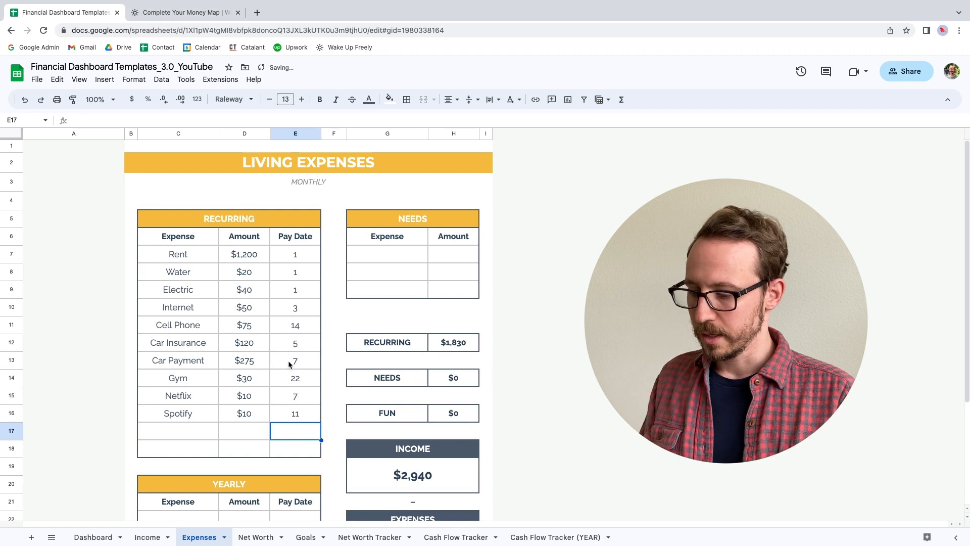
pyautogui.click(469, 349)
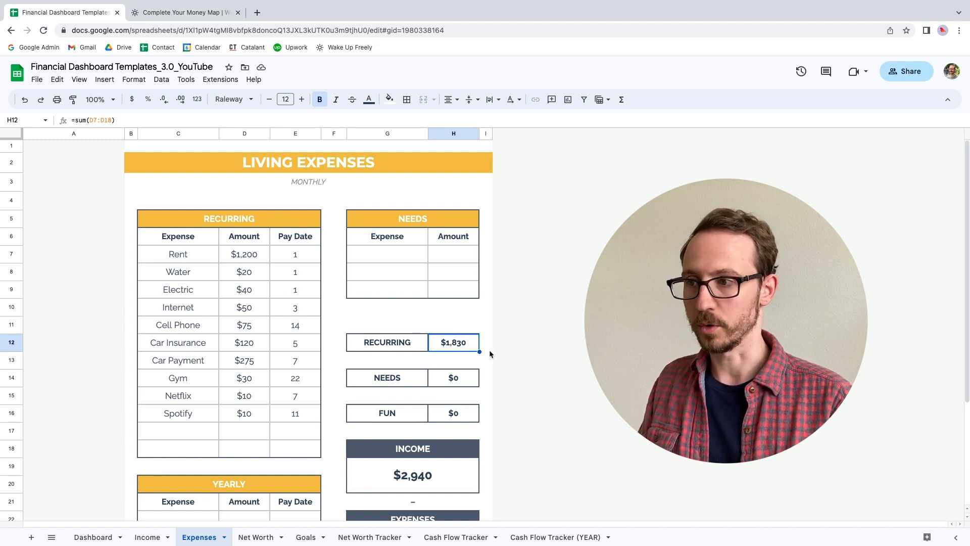
# - Add Amazon Prime to the YEARLY expenses in row 22 with an amount of 140 and pay date 7/31
pyautogui.scroll(-1, 181, 389)
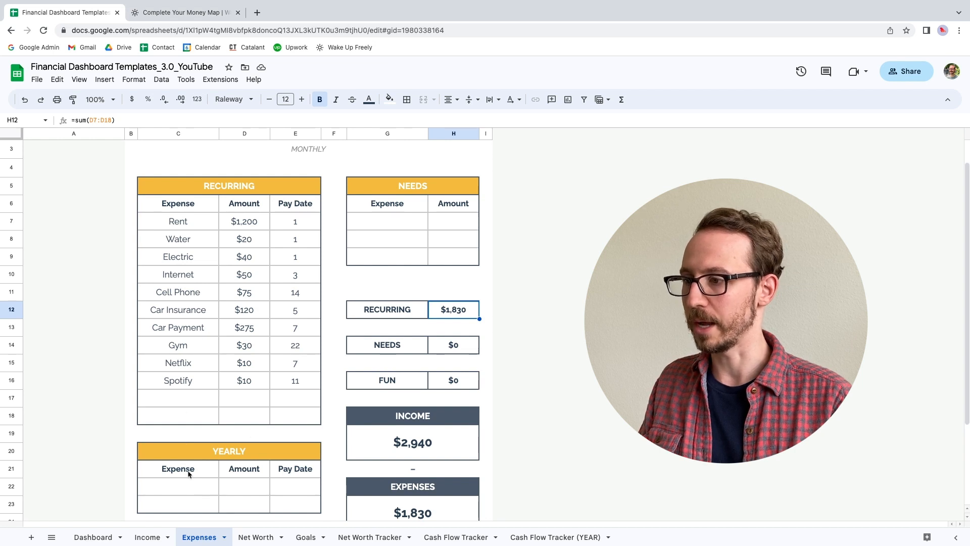
pyautogui.click(178, 488)
pyautogui.write('Amazon Prime')
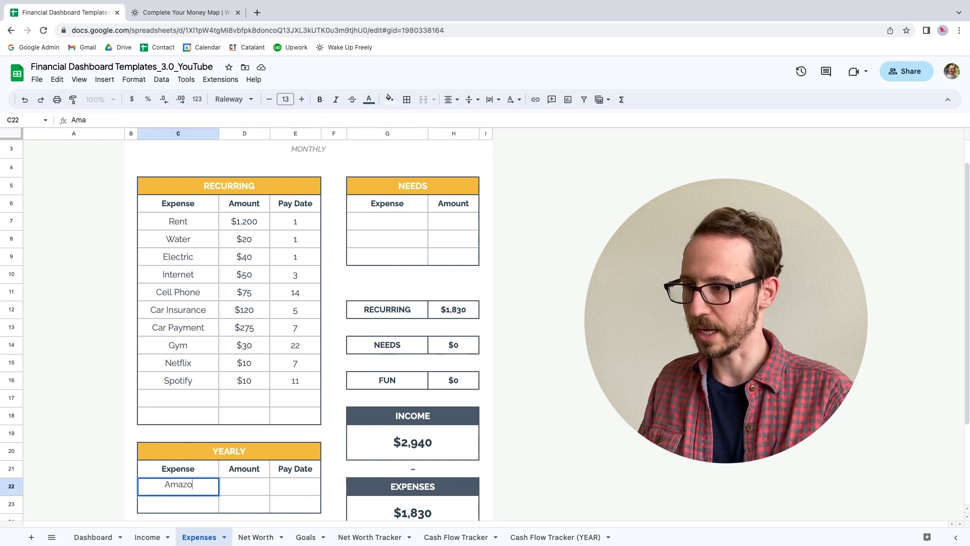
pyautogui.press('Return')
pyautogui.click(234, 490)
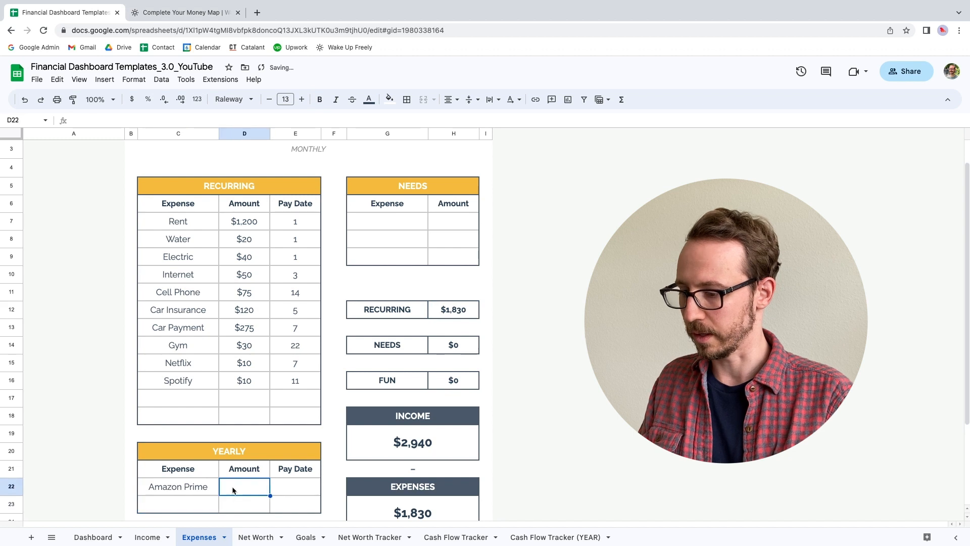
pyautogui.write('140')
pyautogui.press('Return')
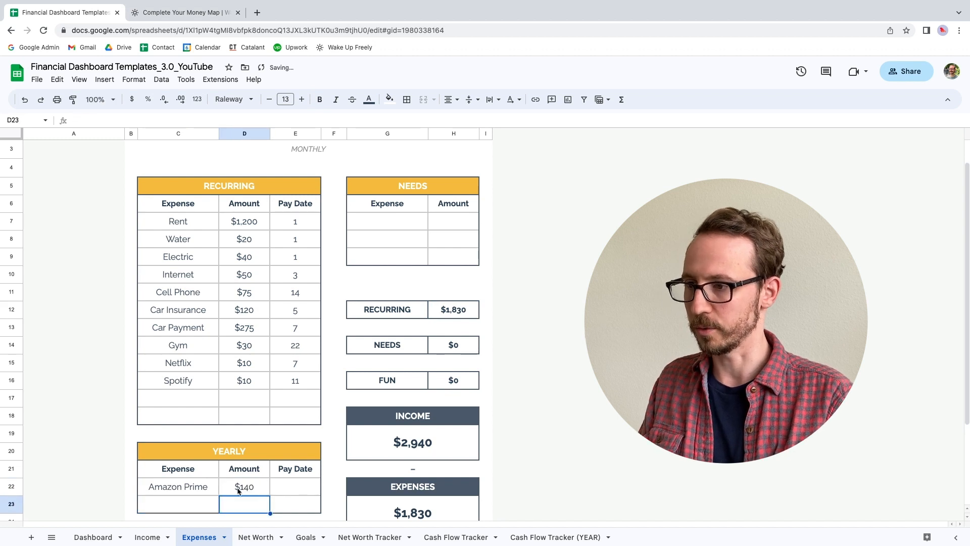
pyautogui.click(298, 490)
pyautogui.write('7/31')
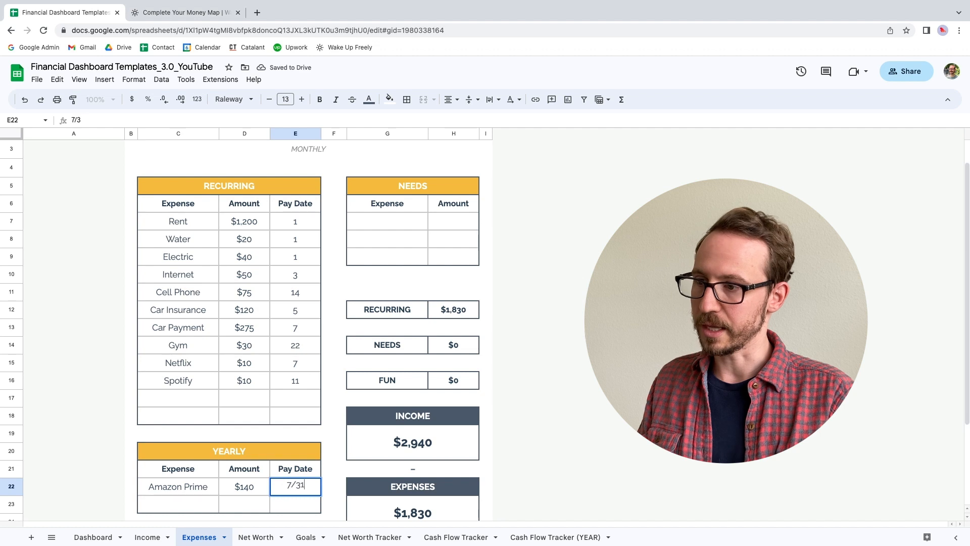
pyautogui.press('Return')
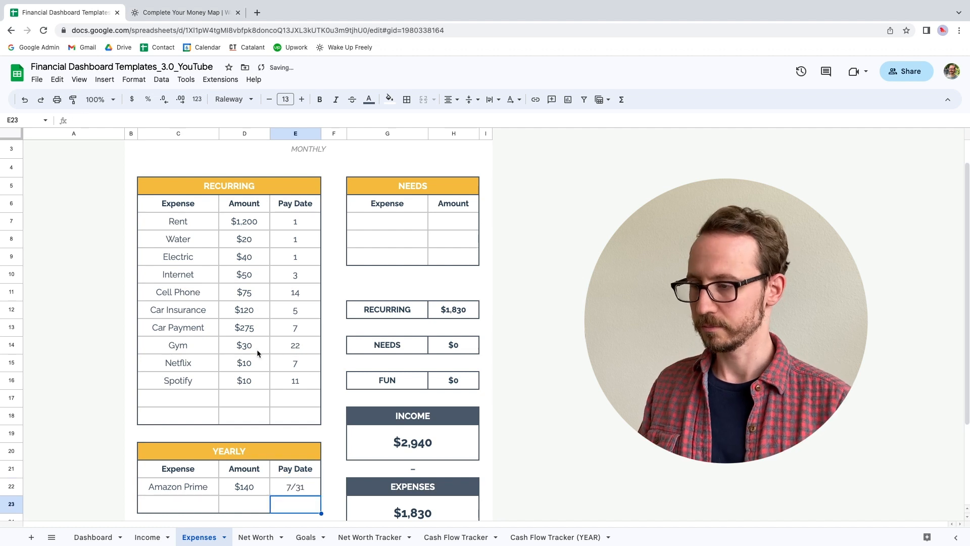
# - Add NYC Trip to the UPCOMING expenses in row 27 with an amount of 750 and date 9/23
pyautogui.scroll(-3, 162, 310)
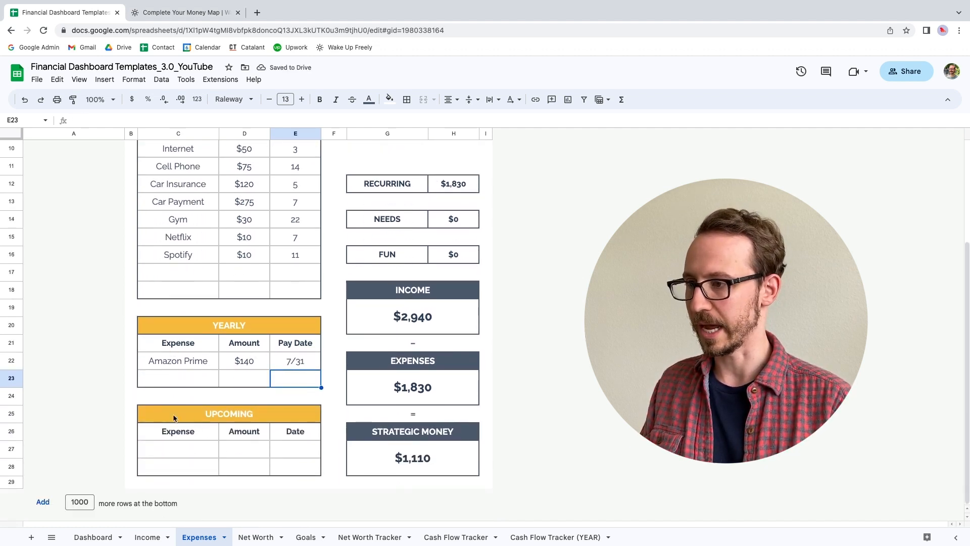
pyautogui.click(172, 456)
pyautogui.write('NYC Trip')
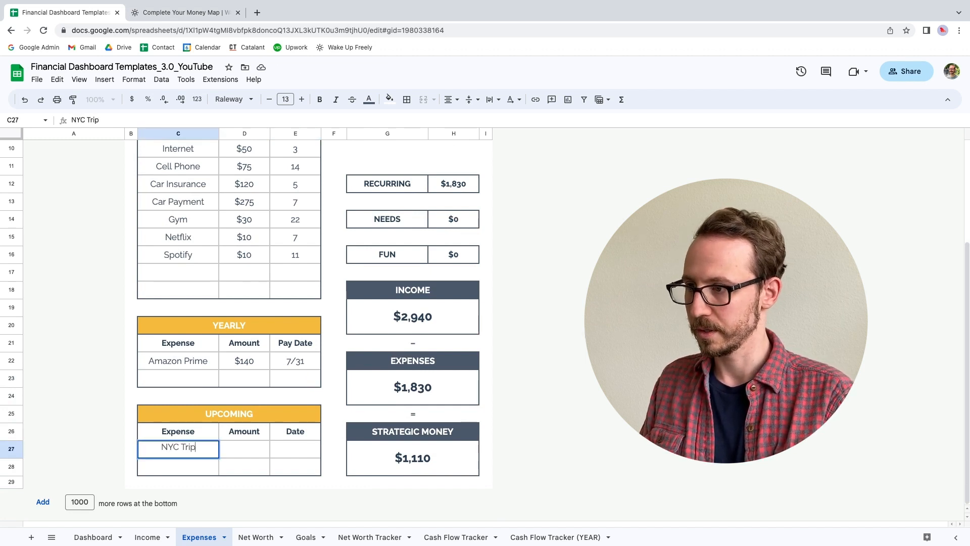
pyautogui.press('Return')
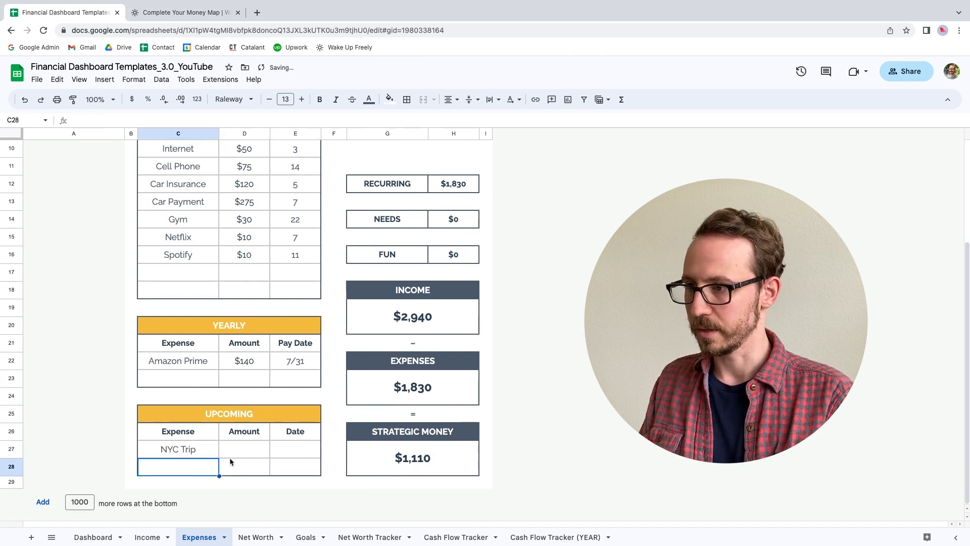
pyautogui.click(241, 460)
pyautogui.write('750')
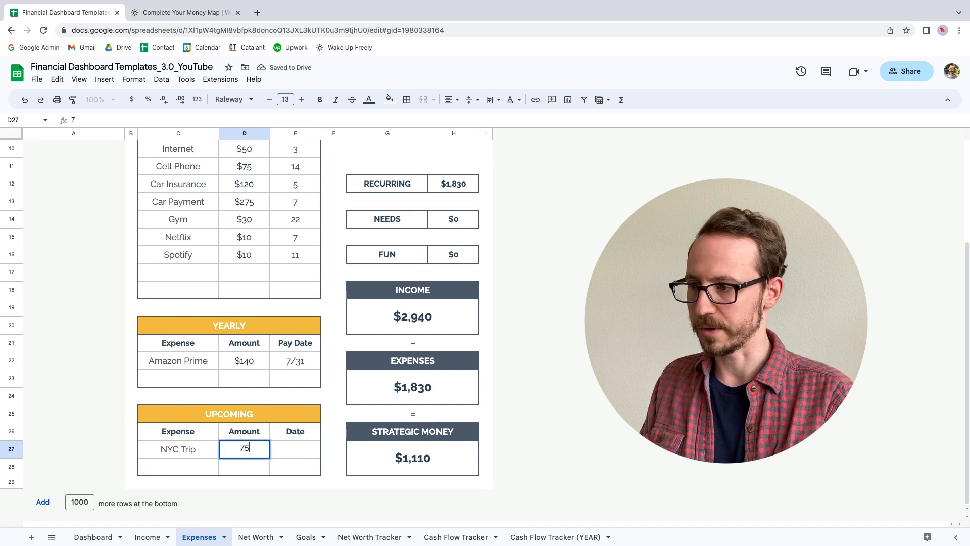
pyautogui.click(303, 452)
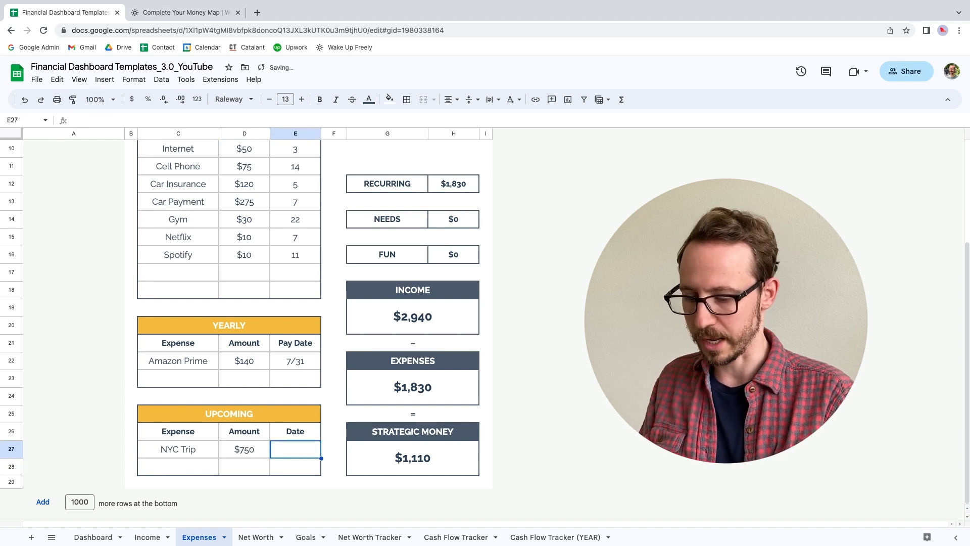
pyautogui.write('9/23')
pyautogui.press('Return')
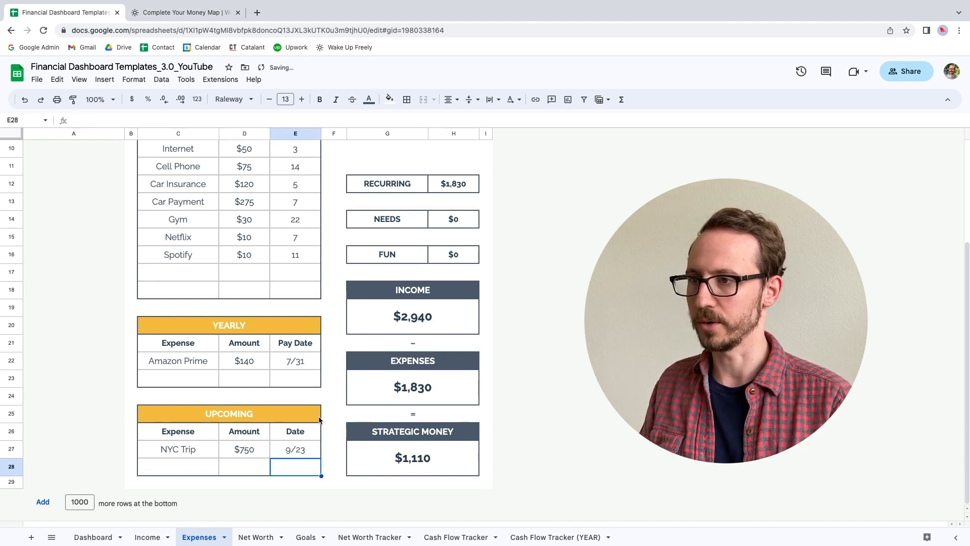
# - List Food and Gas as NEEDS expenses in G7 and G8
pyautogui.scroll(3, 400, 258)
pyautogui.click(400, 255)
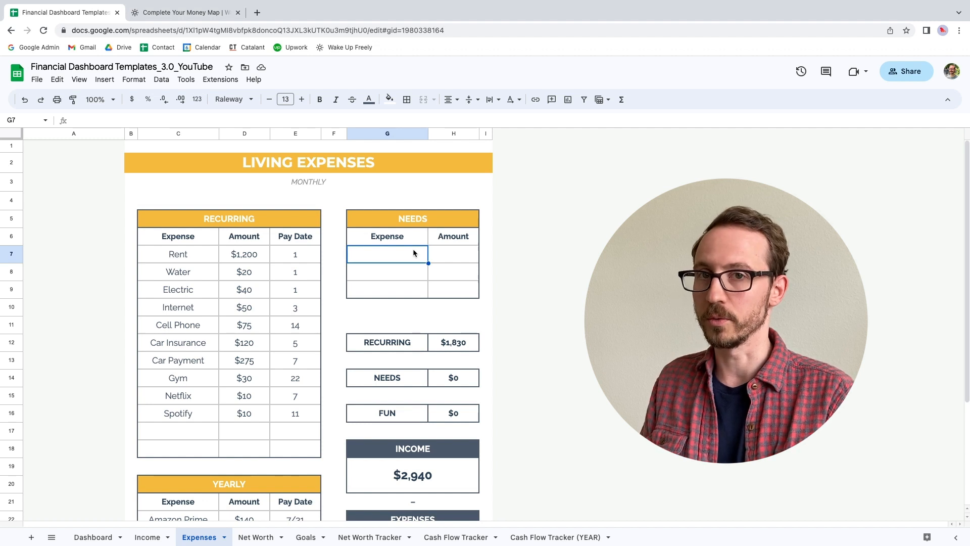
pyautogui.write('Food')
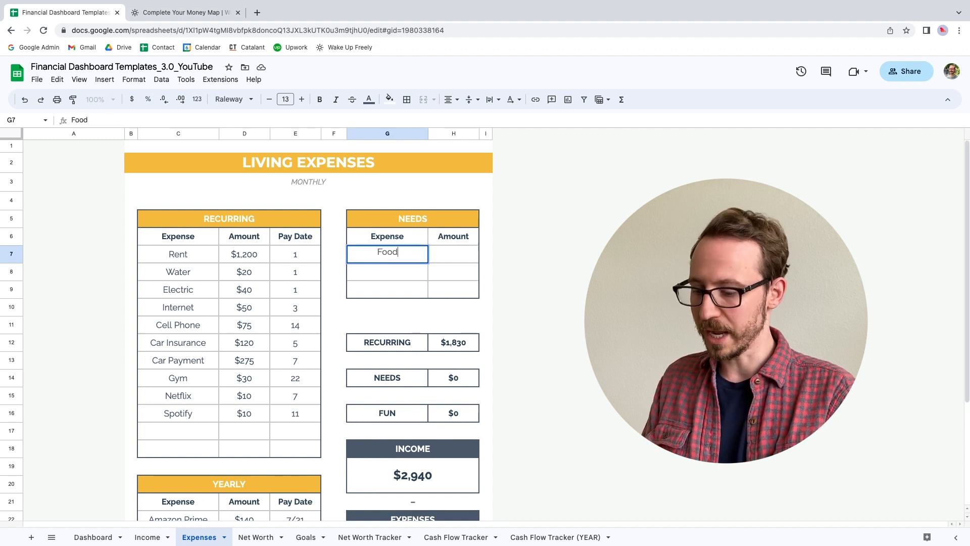
pyautogui.press('Return')
pyautogui.write('Gas')
pyautogui.press('Return')
# - Set the NEEDS amounts of Food to 400 and Gas to 80
pyautogui.click(463, 255)
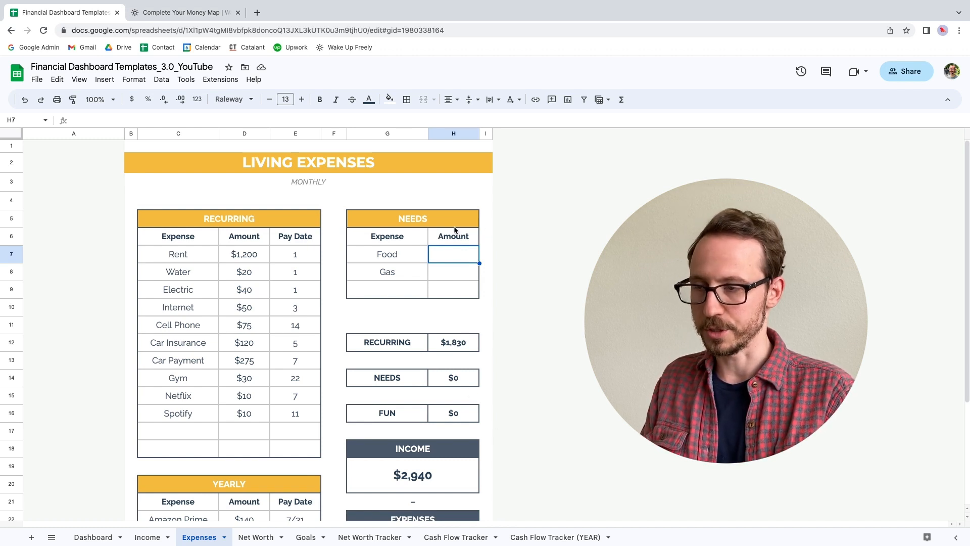
pyautogui.write('400')
pyautogui.press('Return')
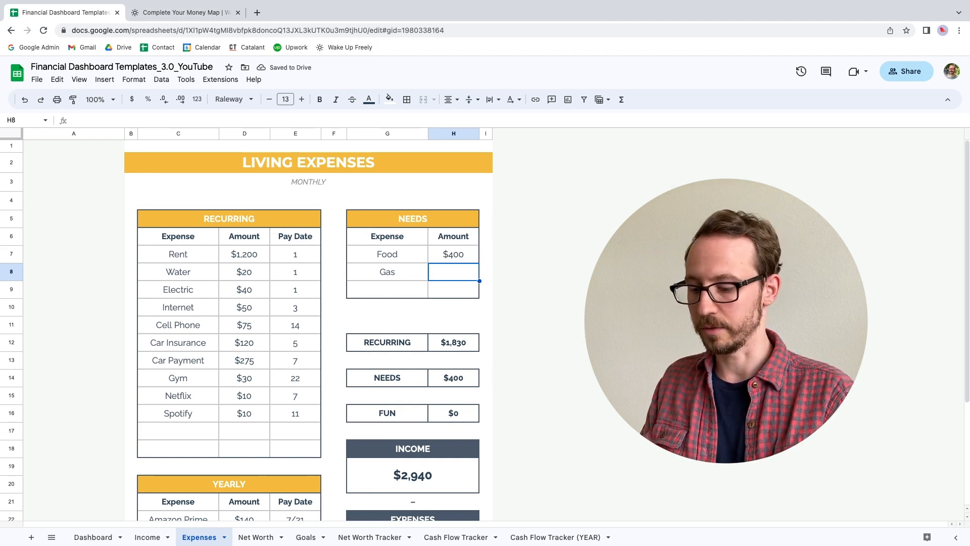
pyautogui.write('80')
pyautogui.press('Return')
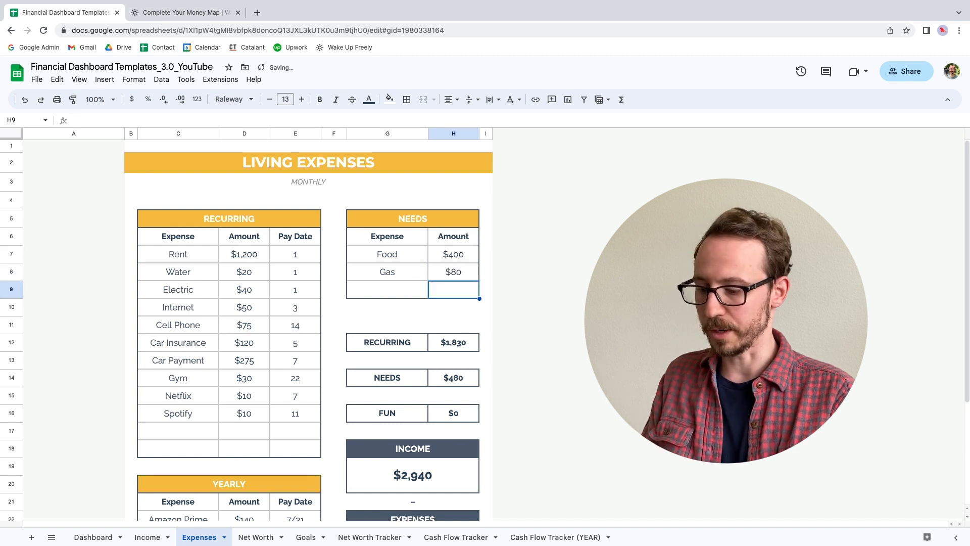
# - Add Misc to the NEEDS expenses in row 9 with an amount of 100
pyautogui.click(397, 295)
pyautogui.write('M')
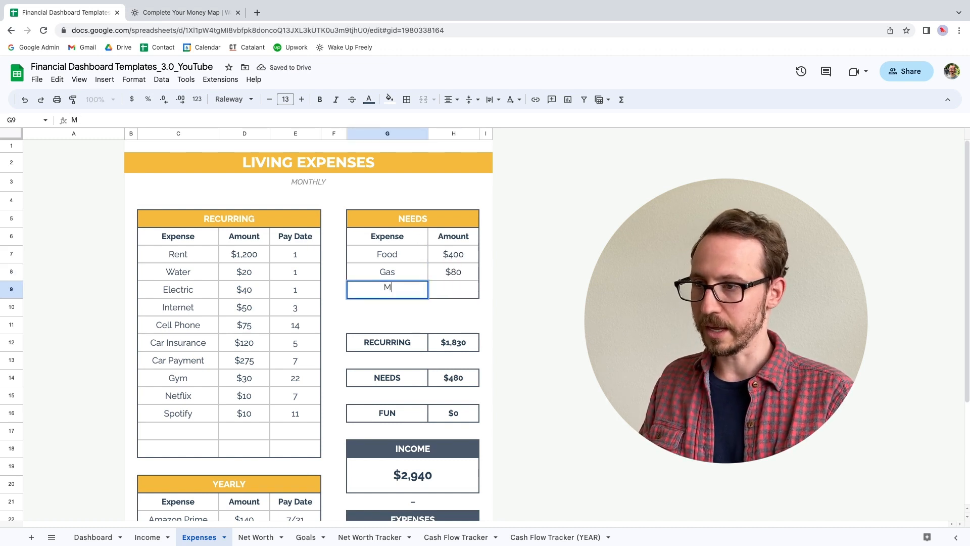
pyautogui.write('isc')
pyautogui.press('Return')
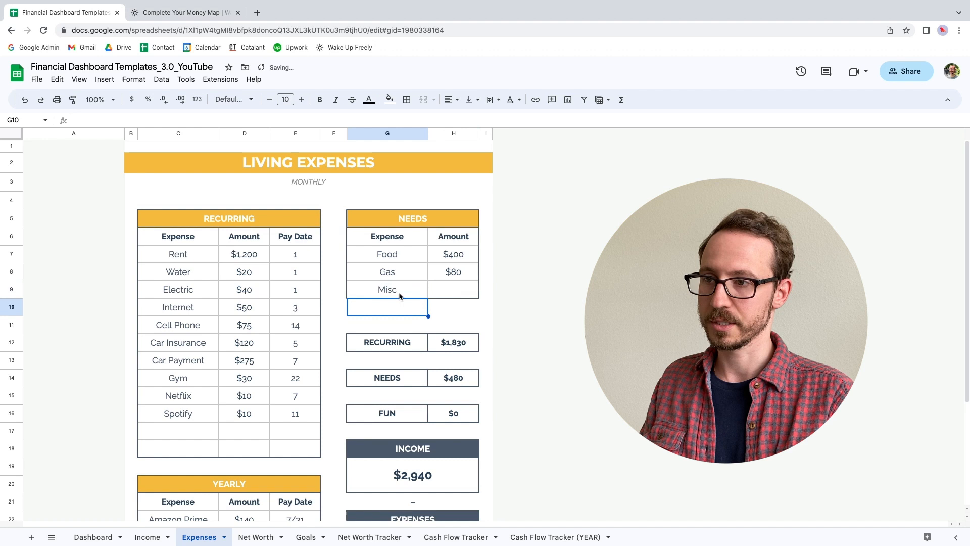
pyautogui.click(454, 293)
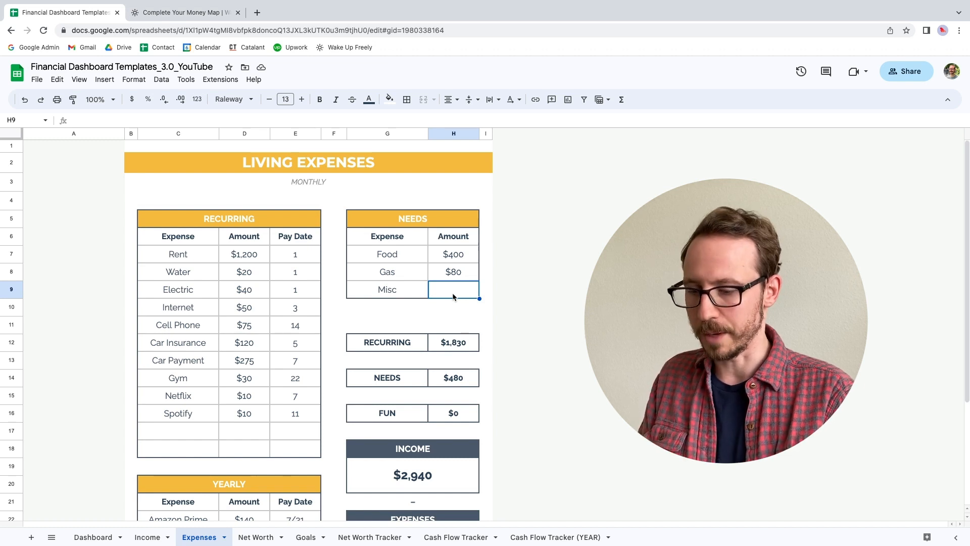
pyautogui.write('100')
pyautogui.press('Return')
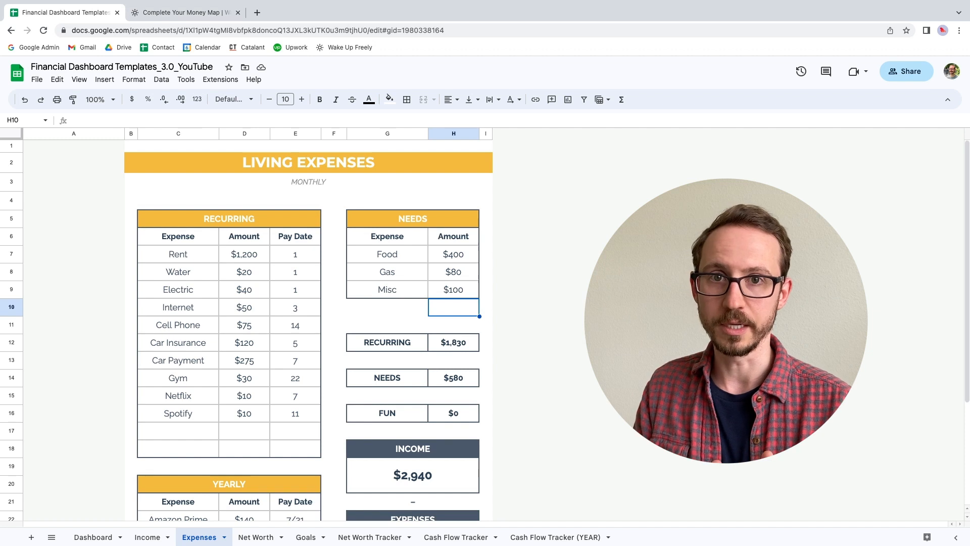
pyautogui.click(336, 324)
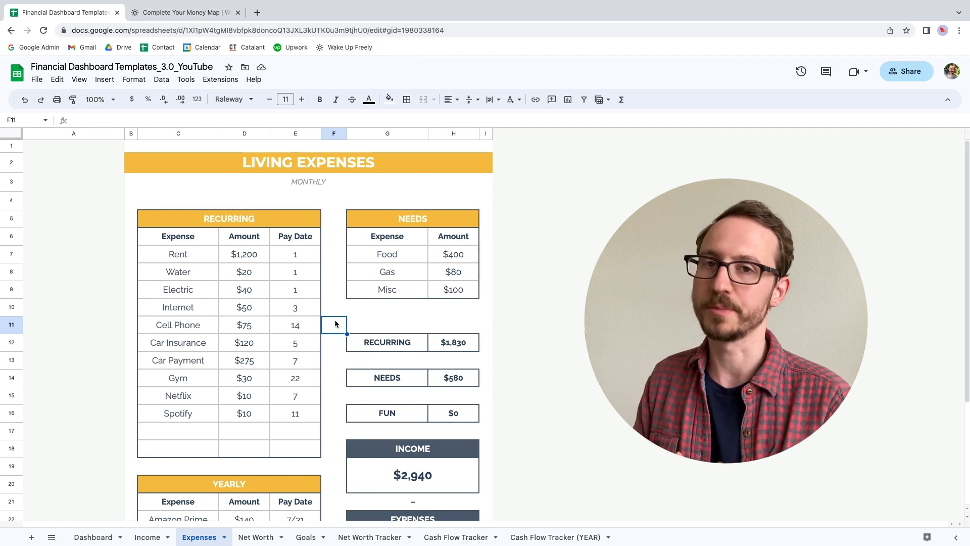
# - Set the monthly FUN amount in H16 to 200
pyautogui.click(464, 420)
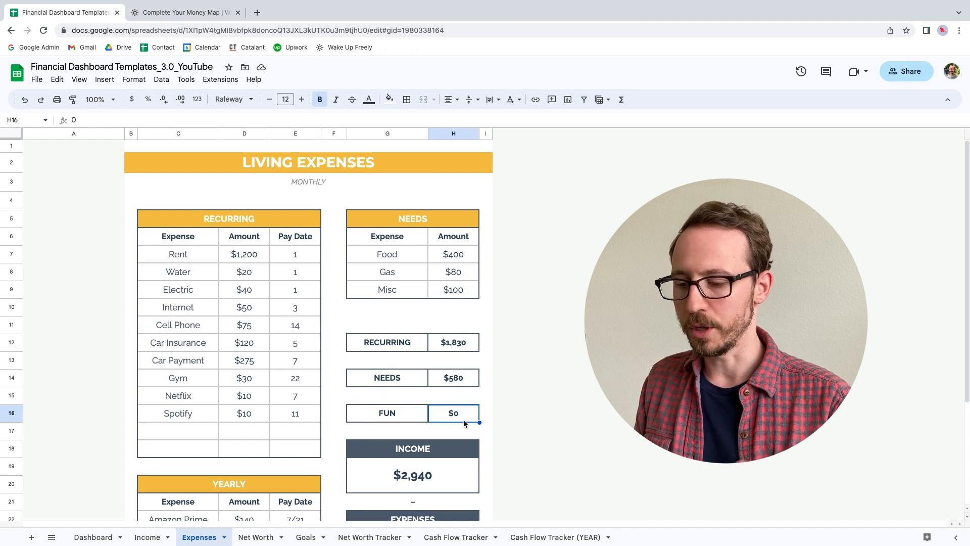
pyautogui.write('200')
pyautogui.press('Return')
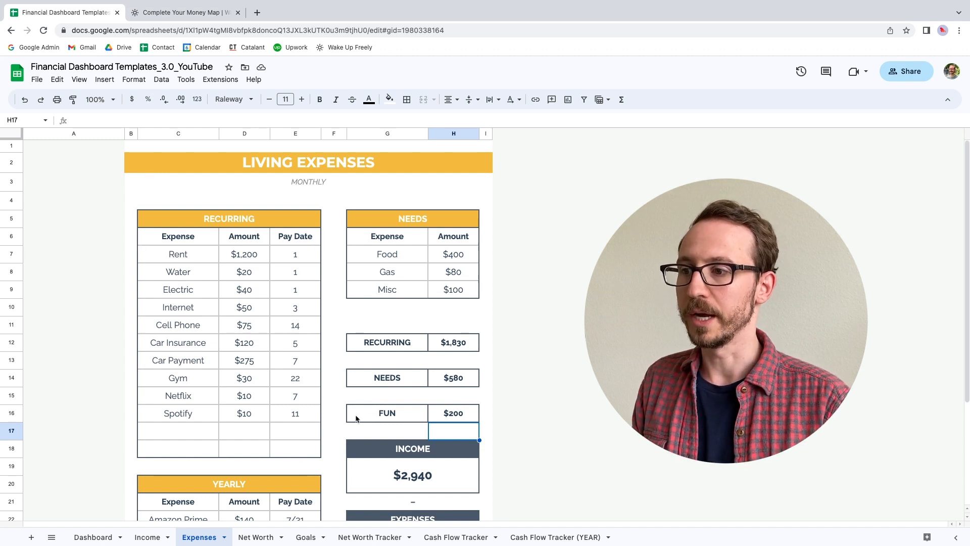
pyautogui.click(338, 416)
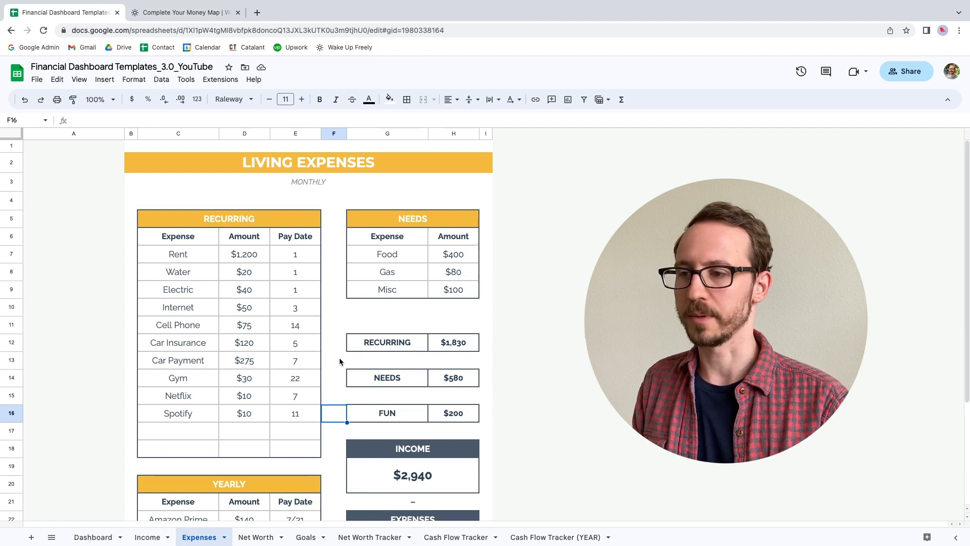
# - Inspect the formulas behind the EXPENSES total and the STRATEGIC MONEY result
pyautogui.scroll(-3, 335, 380)
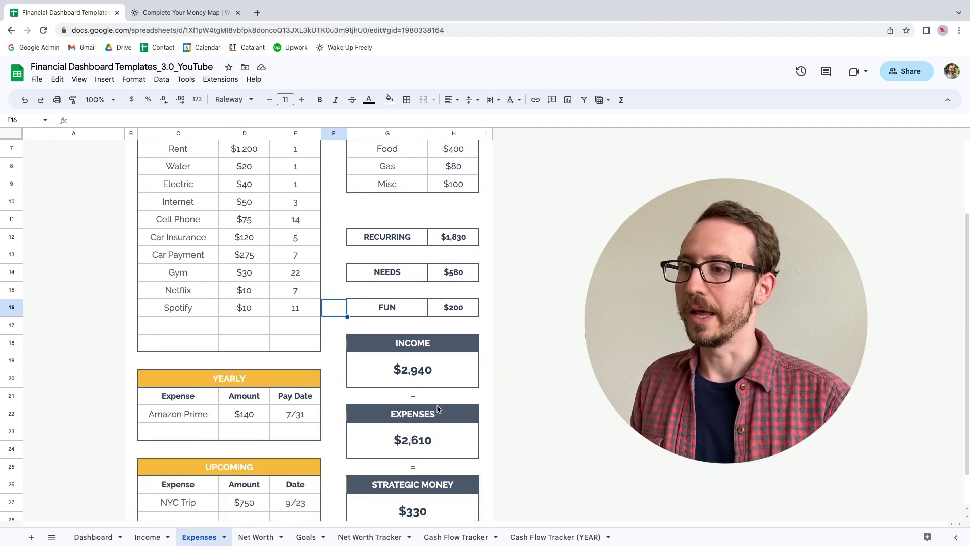
pyautogui.click(424, 441)
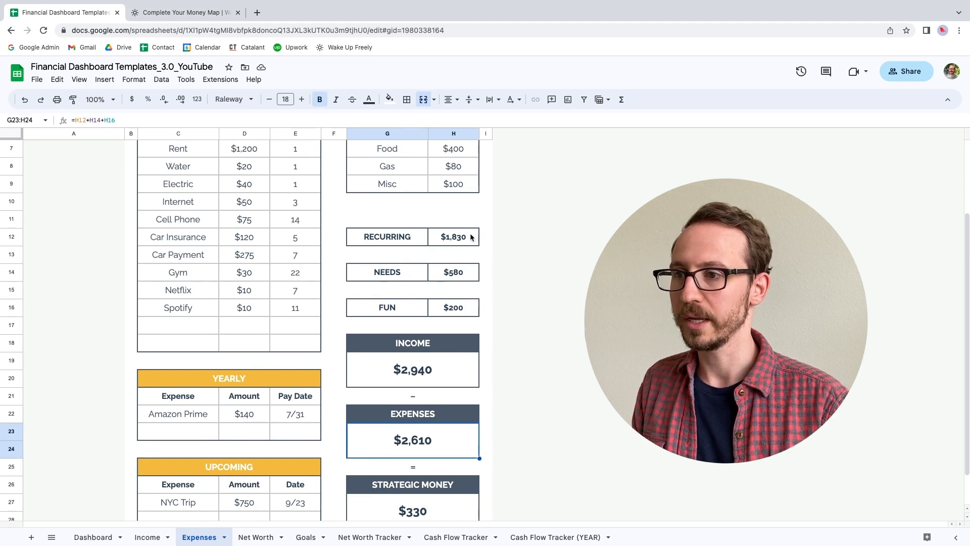
pyautogui.doubleClick(403, 452)
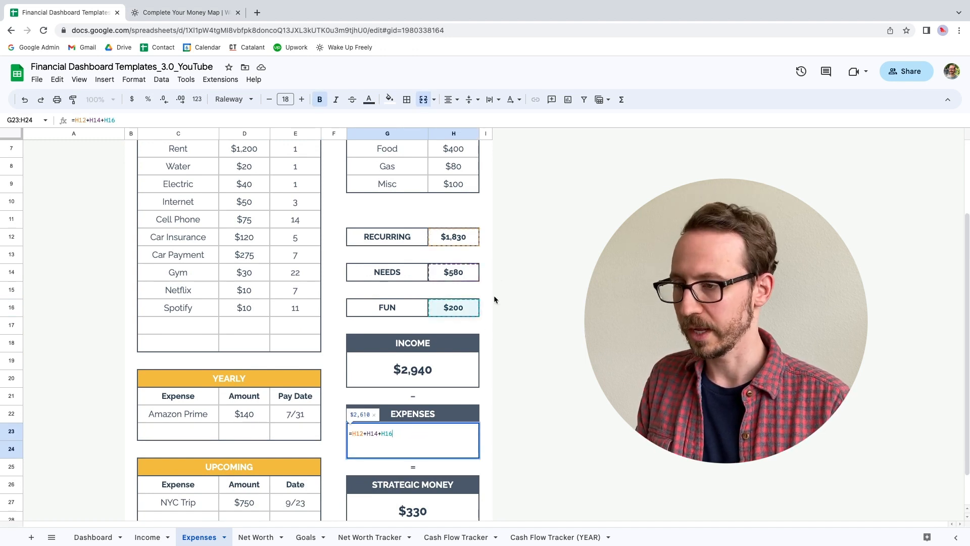
pyautogui.press('Escape')
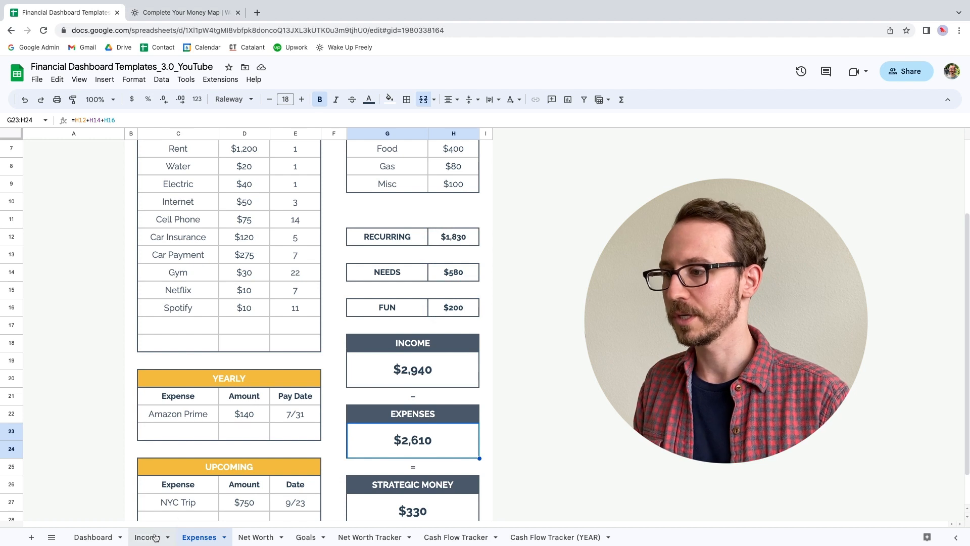
pyautogui.scroll(-1, 414, 447)
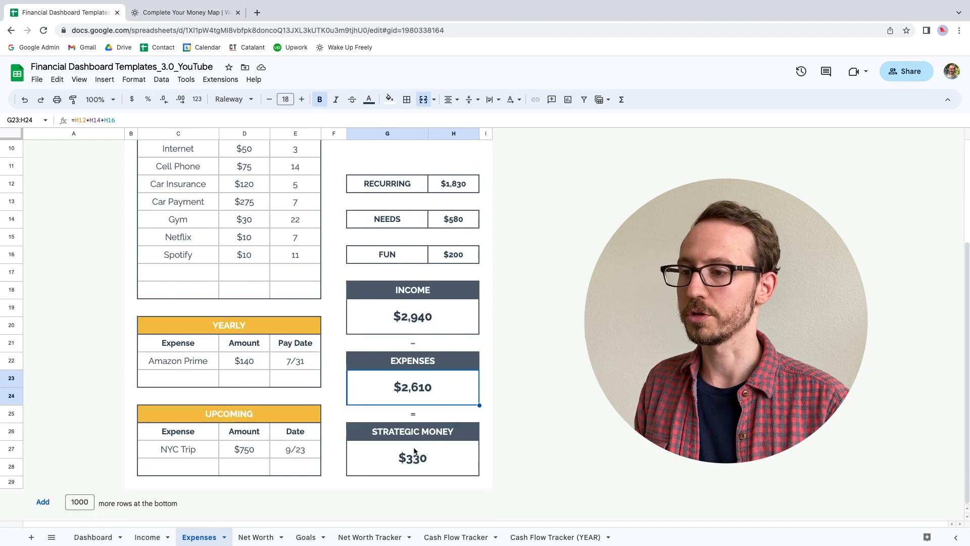
pyautogui.click(412, 463)
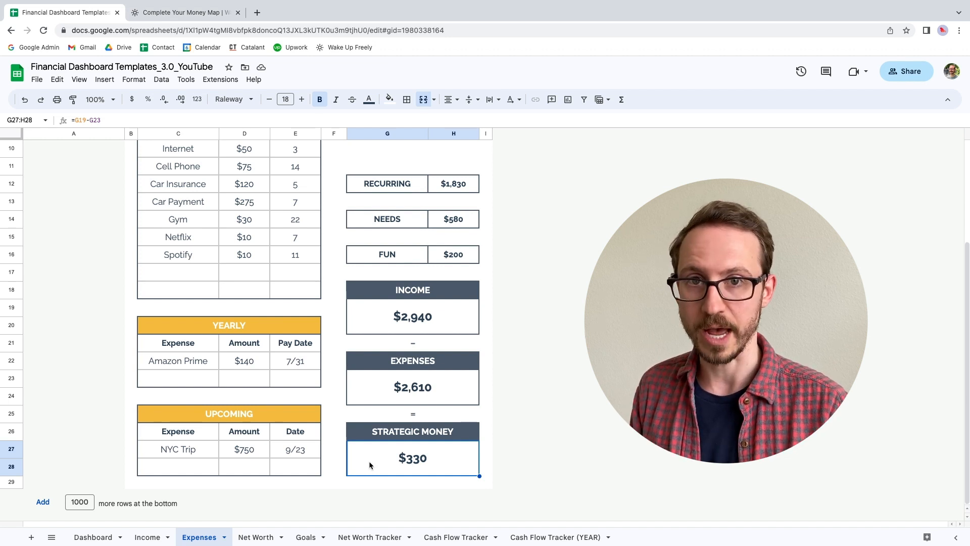
# - Try a FUN amount of 100 to check its effect on STRATEGIC MONEY, and undo the change
pyautogui.click(452, 261)
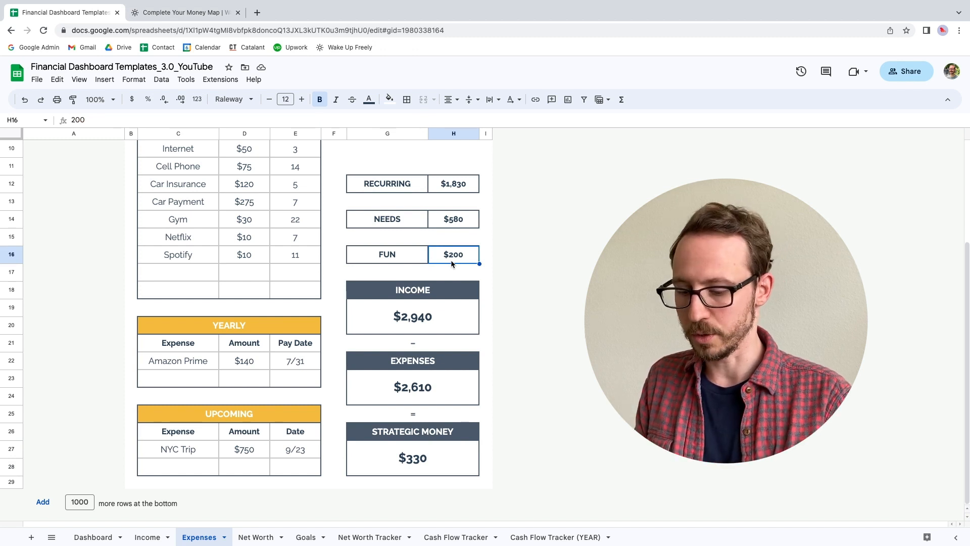
pyautogui.write('100')
pyautogui.press('Return')
pyautogui.click(426, 464)
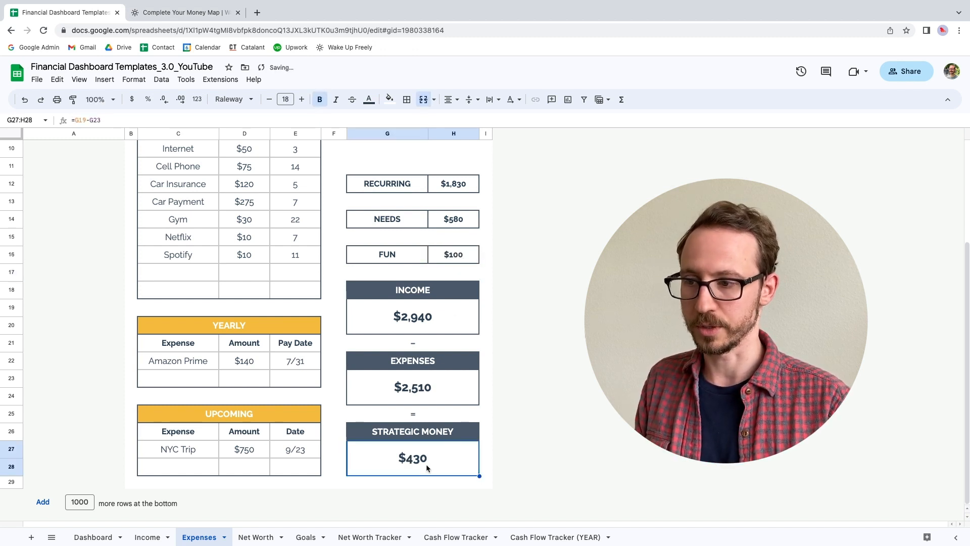
pyautogui.hotkey('ctrl', 'z')
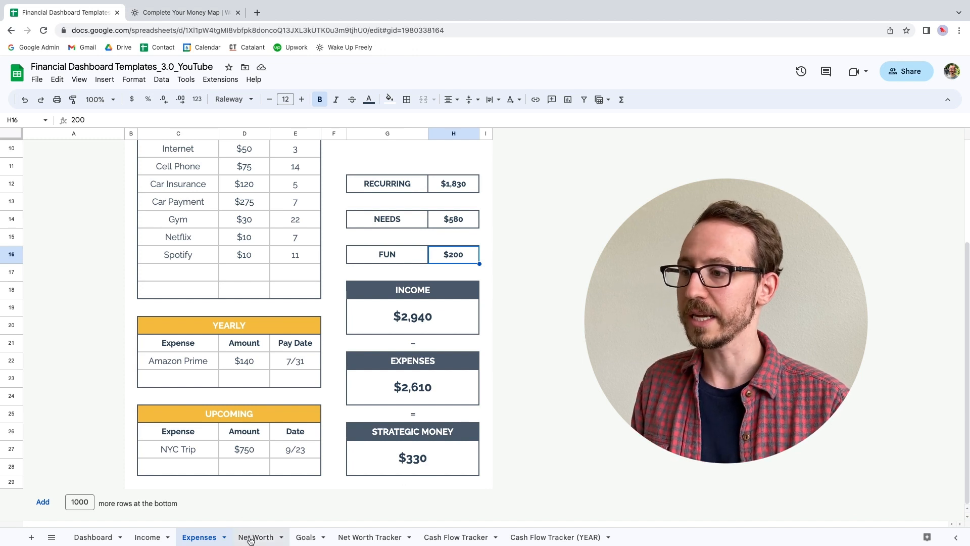
# - On the Net Worth sheet, list Capital One Checking and Ally Checking as the first two bank accounts in rows 6 and 7
pyautogui.click(251, 539)
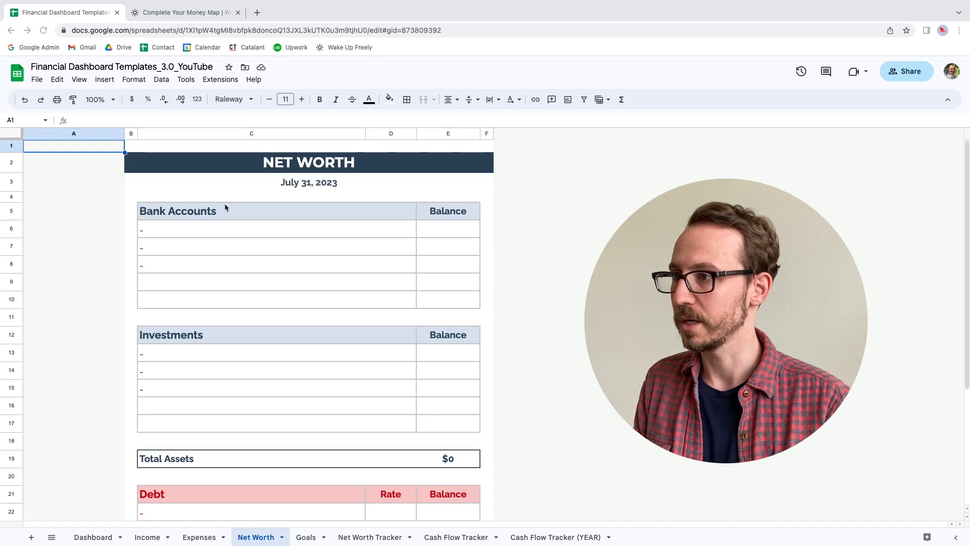
pyautogui.click(151, 230)
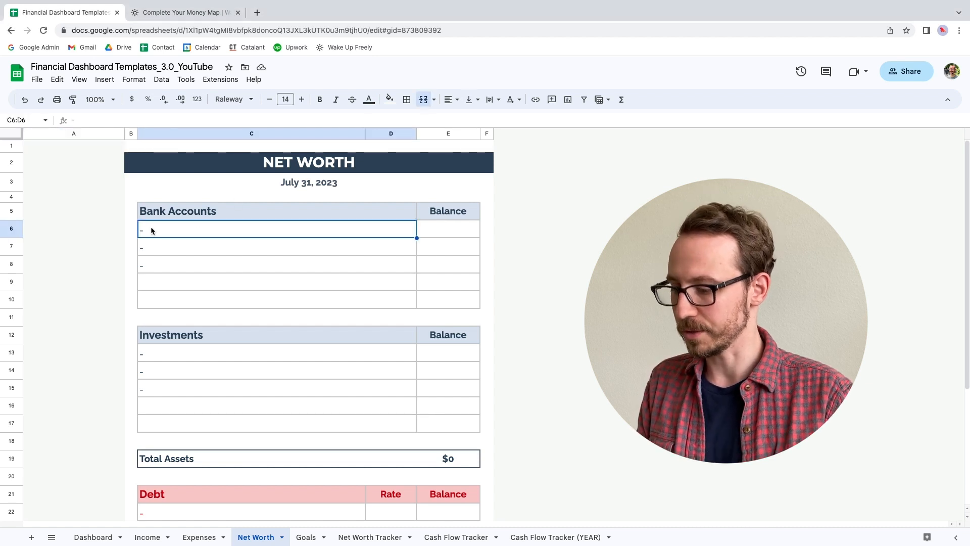
pyautogui.write('Capital One ')
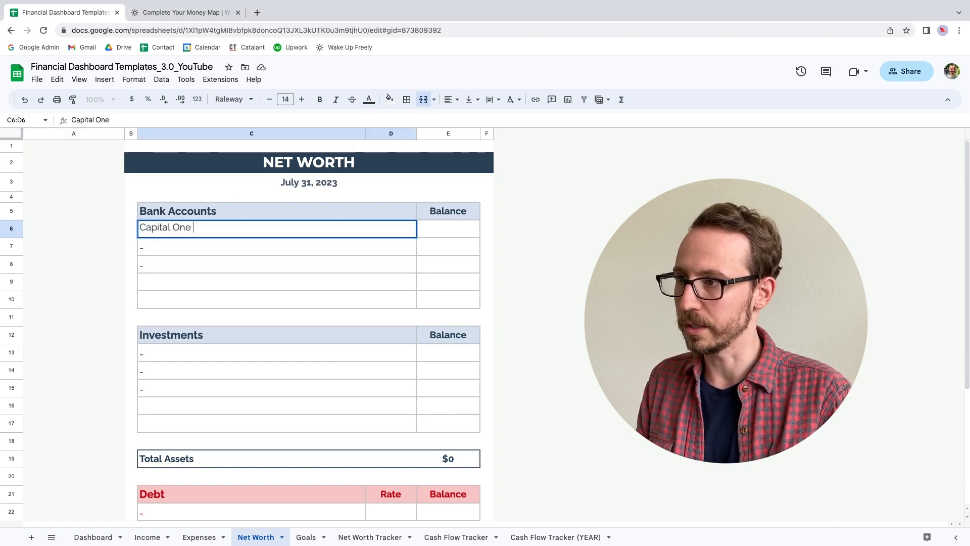
pyautogui.write('Checking')
pyautogui.press('Return')
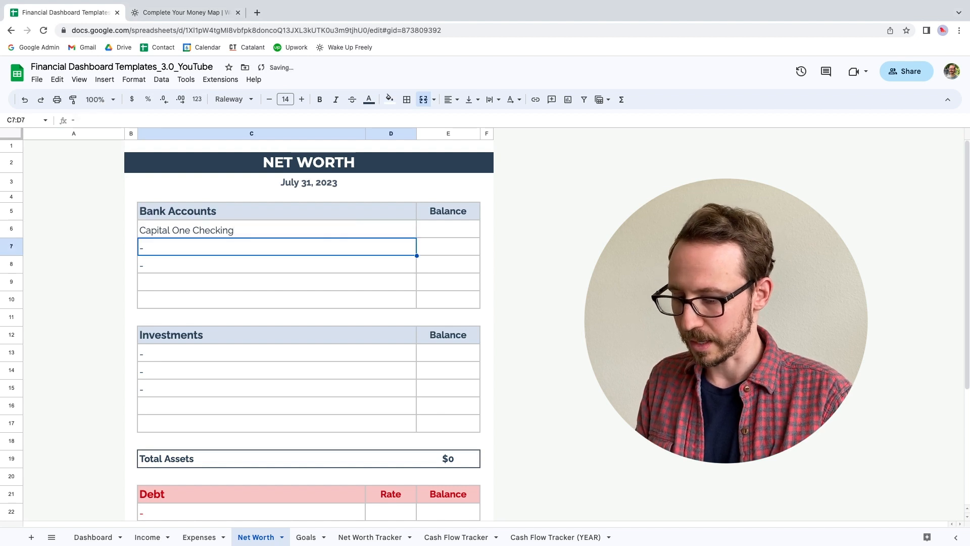
pyautogui.write('Ally Checking')
pyautogui.press('Return')
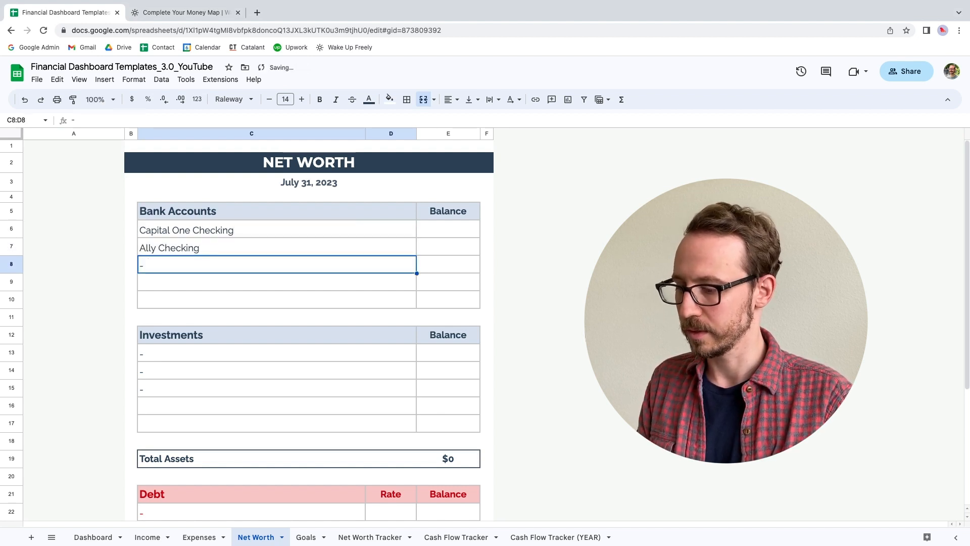
# - Add Capital One Savings and Ally Savings to the Bank Accounts in rows 8 and 9
pyautogui.write('Capital One S')
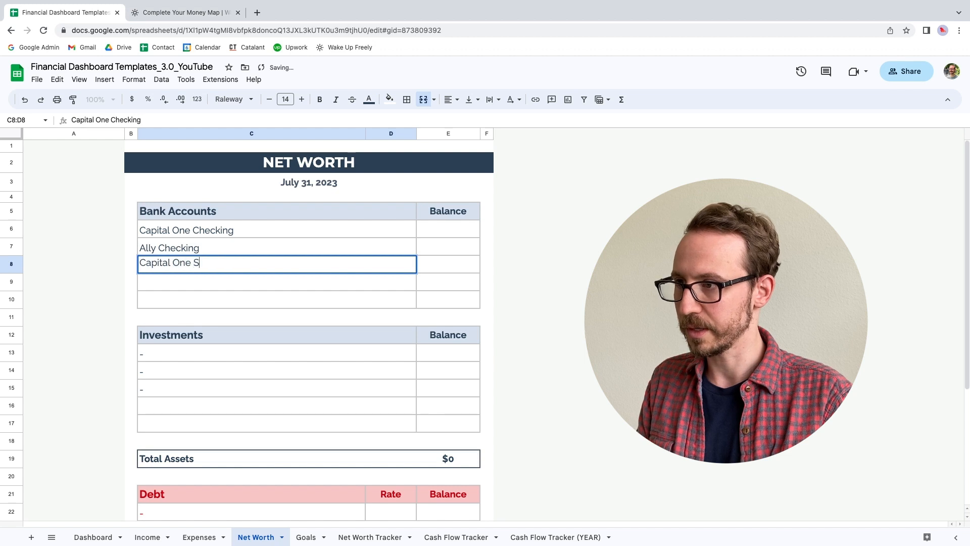
pyautogui.write('acving')
pyautogui.press('BackSpace')
pyautogui.press('BackSpace')
pyautogui.press('BackSpace')
pyautogui.press('BackSpace')
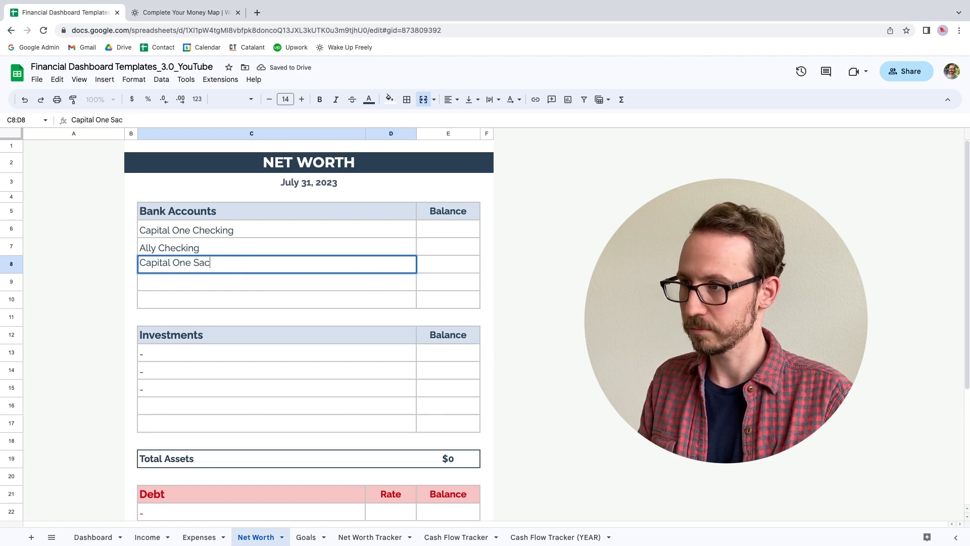
pyautogui.write('vings')
pyautogui.press('Return')
pyautogui.write('All')
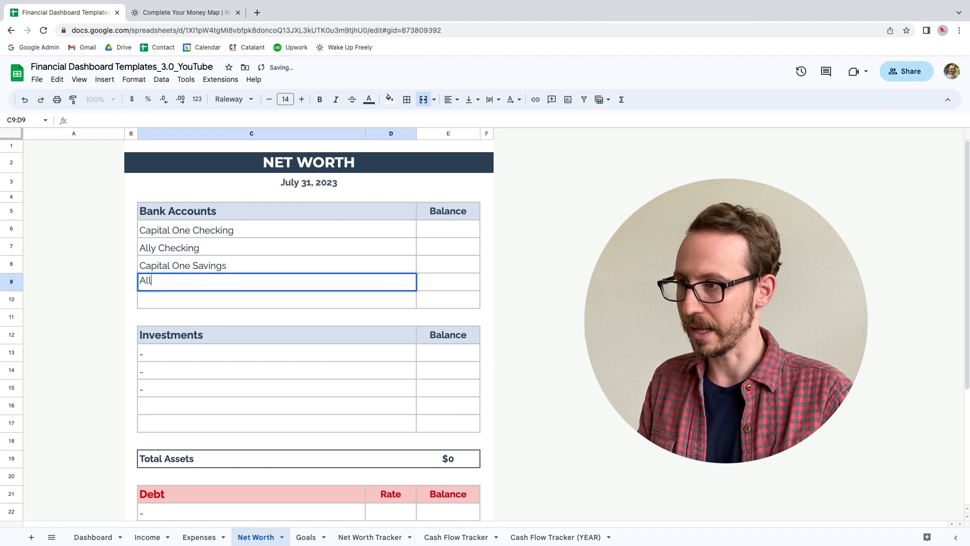
pyautogui.write('y Savings')
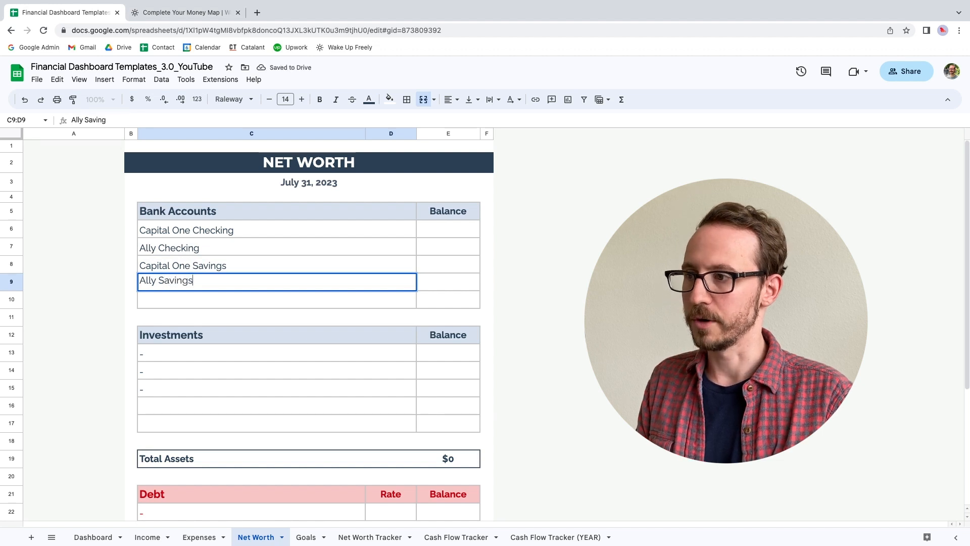
pyautogui.press('Return')
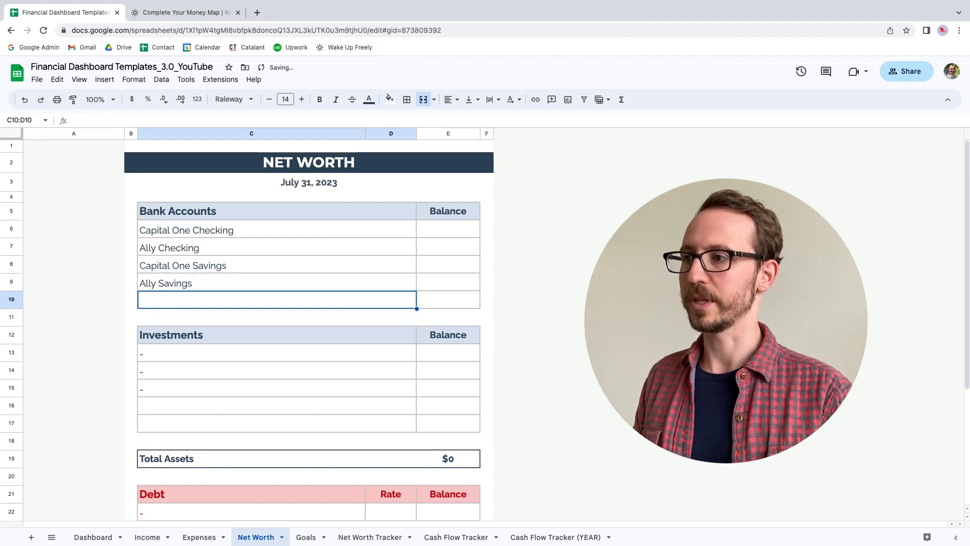
# - Enter the bank account balances in E6 to E9: 1500, 400, 500 and 500
pyautogui.click(445, 232)
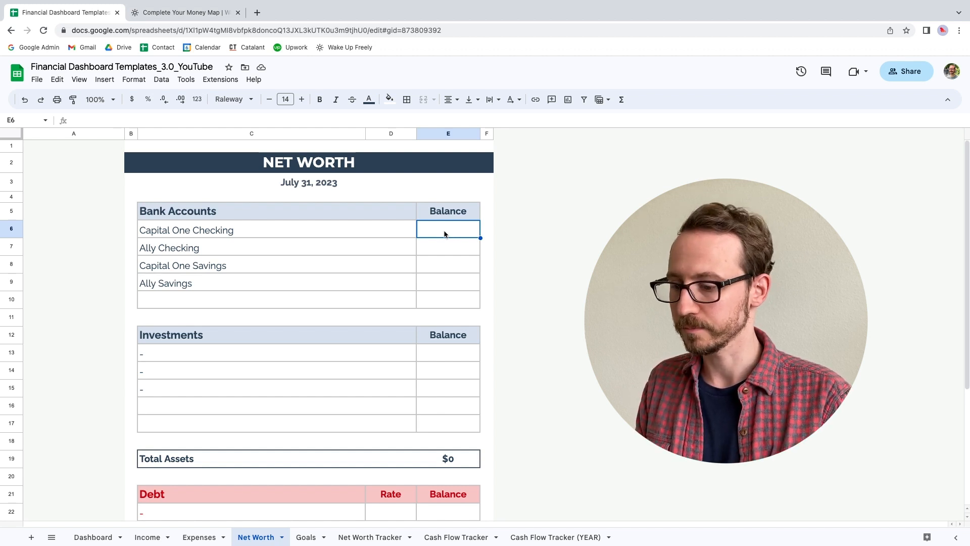
pyautogui.write('1500')
pyautogui.press('Return')
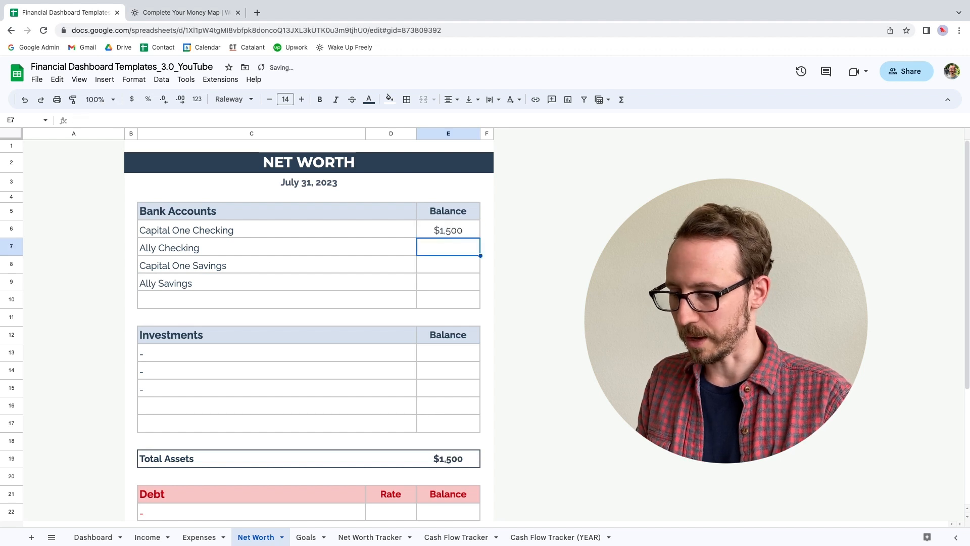
pyautogui.write('400')
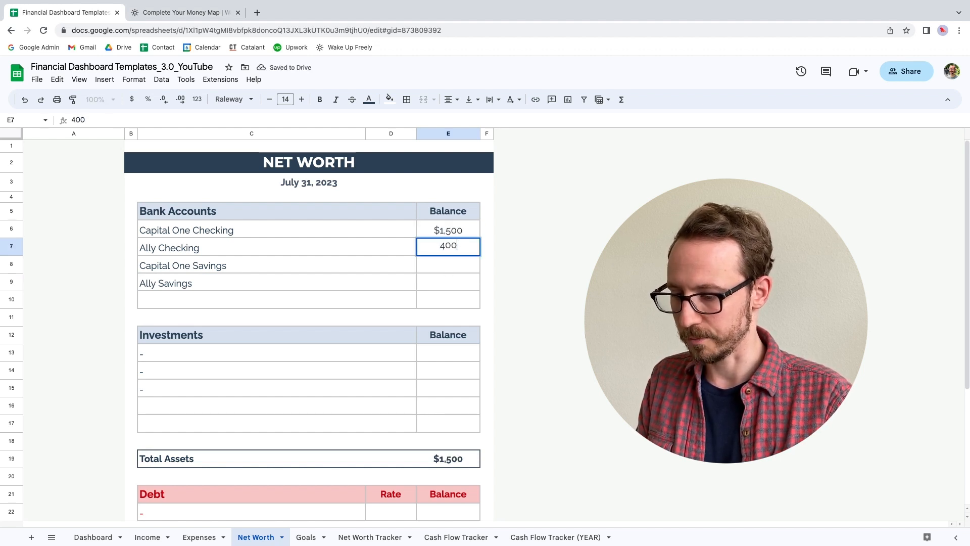
pyautogui.press('Return')
pyautogui.write('500')
pyautogui.press('Return')
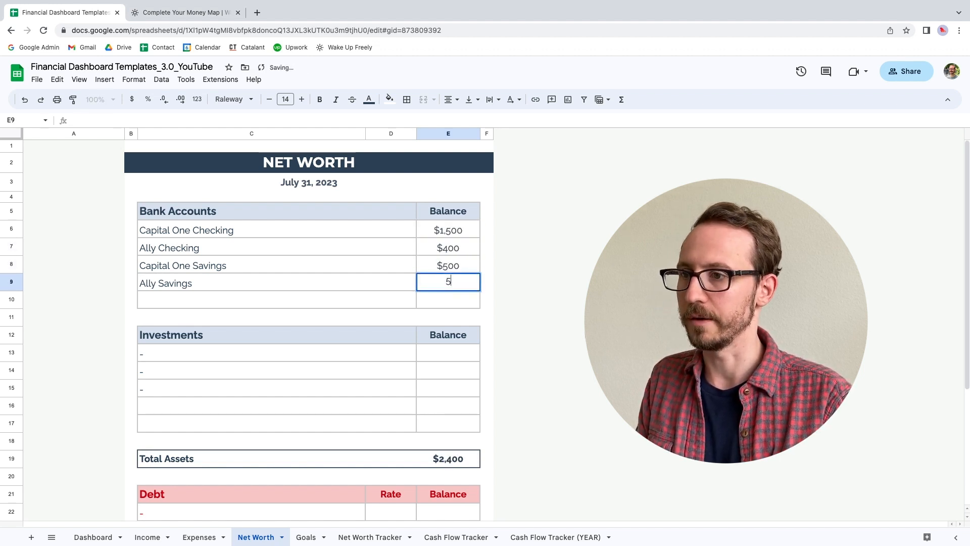
pyautogui.write('500')
pyautogui.press('Return')
# - List a 401k as the first investment in row 13 with a balance of 12000
pyautogui.click(226, 352)
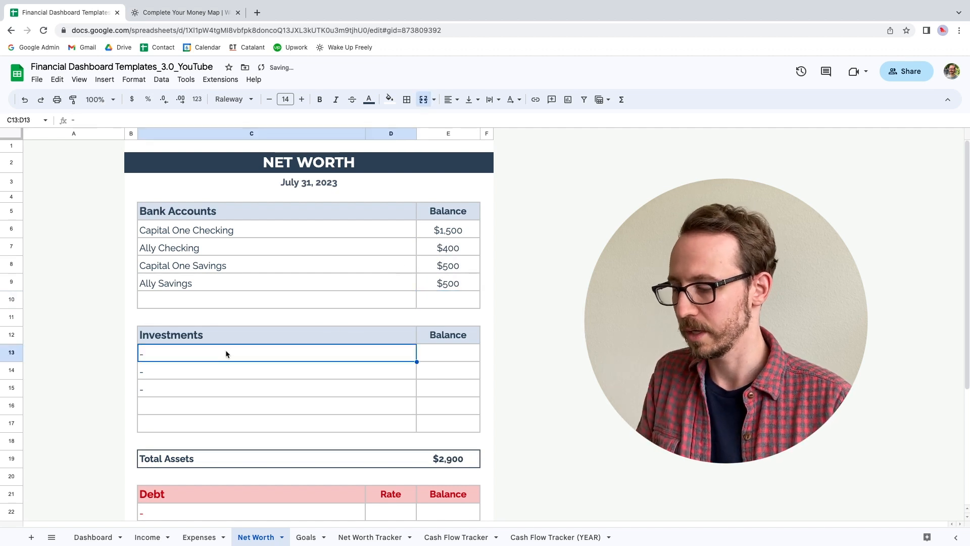
pyautogui.write('401K')
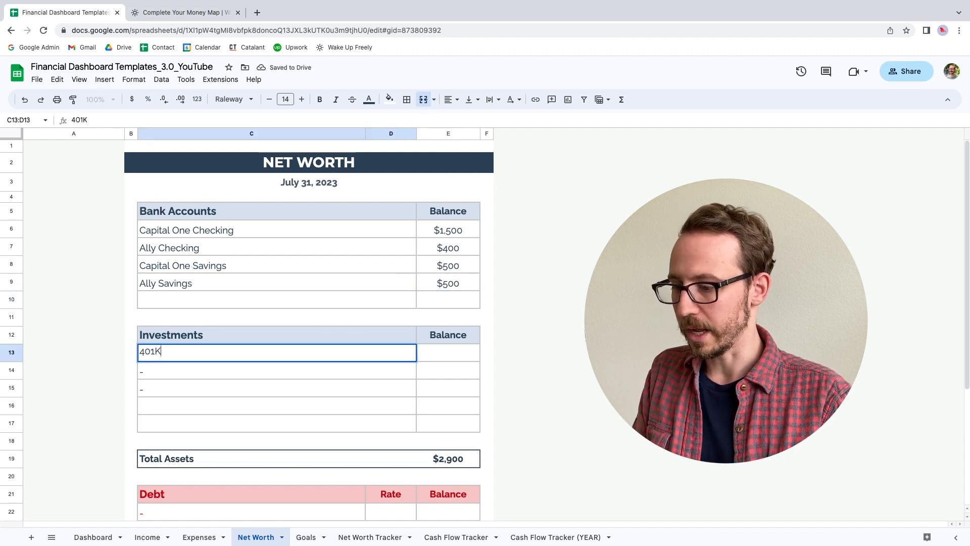
pyautogui.press('BackSpace')
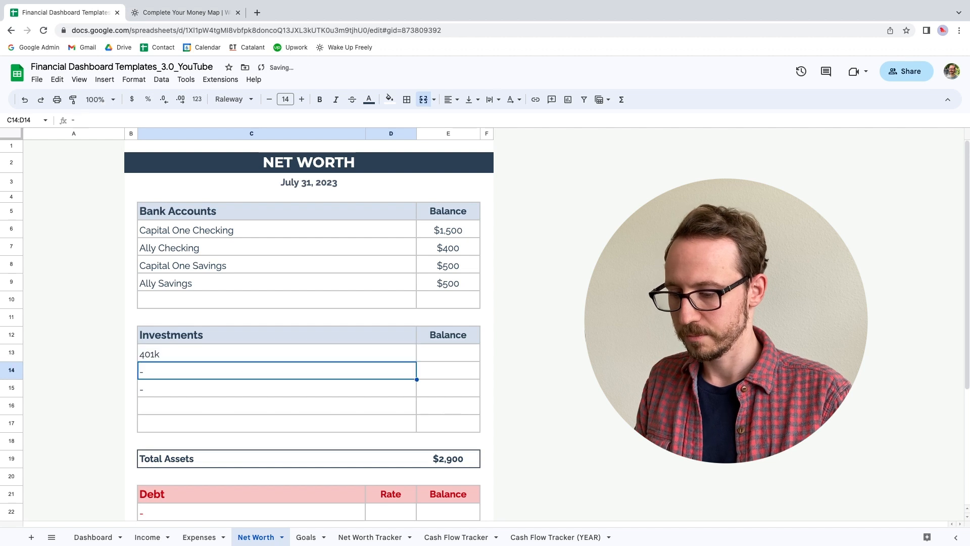
pyautogui.write('k')
pyautogui.press('Return')
pyautogui.click(441, 353)
pyautogui.write('12,000')
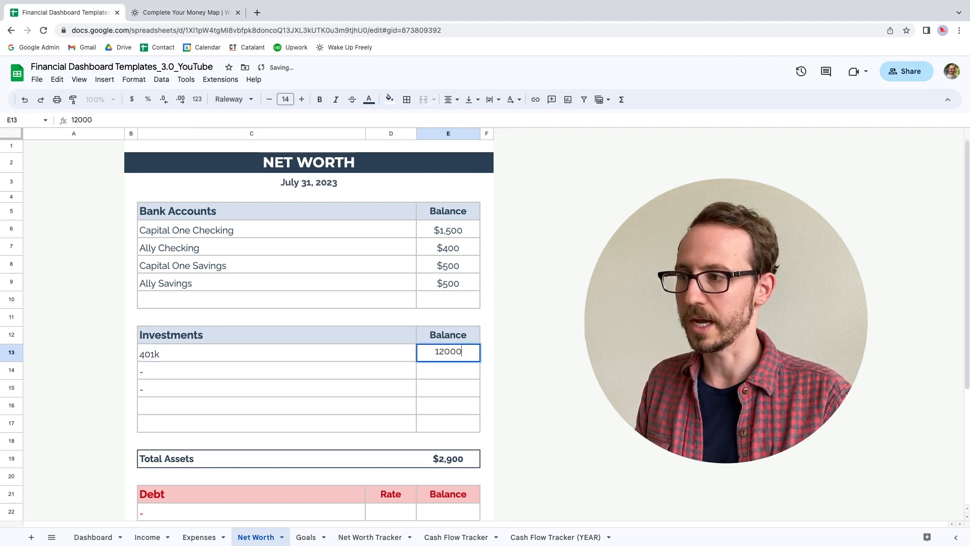
pyautogui.press('Return')
# - Clear the placeholder dash in C15 and enter "Car", with its quotation marks, as the second investment in row 14
pyautogui.click(207, 391)
pyautogui.click(196, 374)
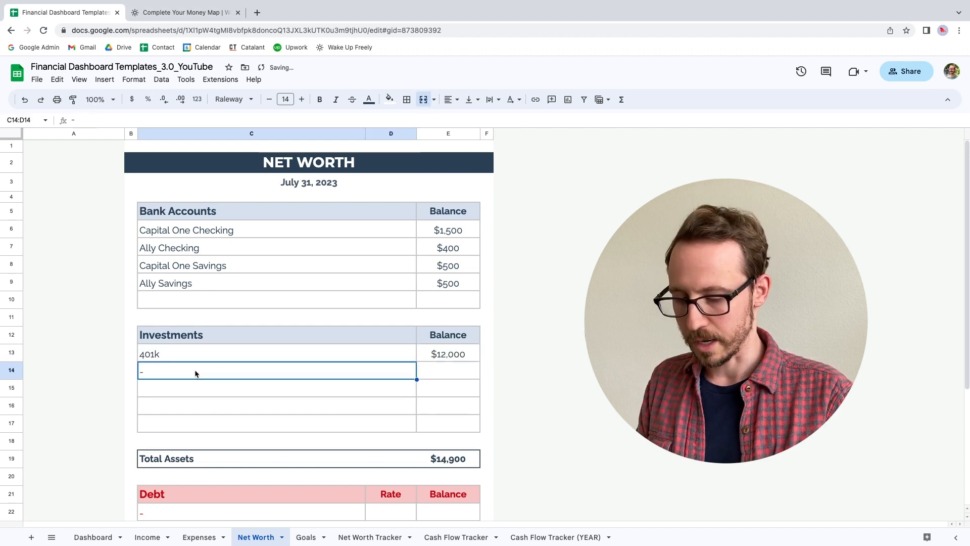
pyautogui.write('"Car')
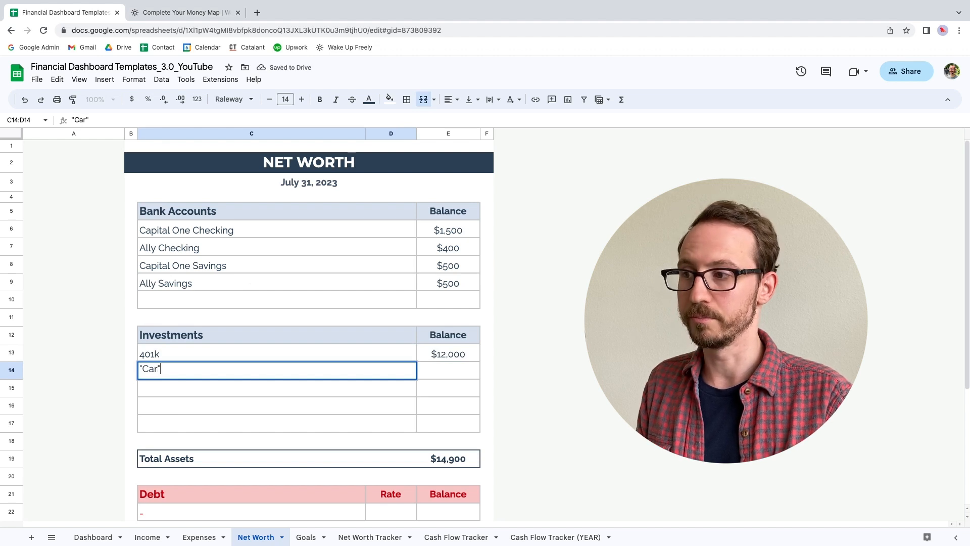
pyautogui.write('"')
pyautogui.press('Return')
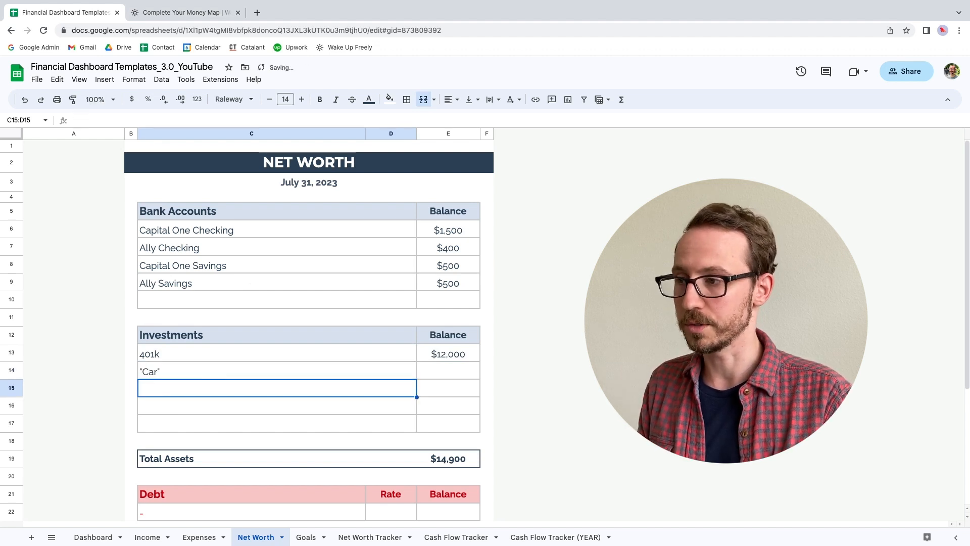
pyautogui.click(469, 378)
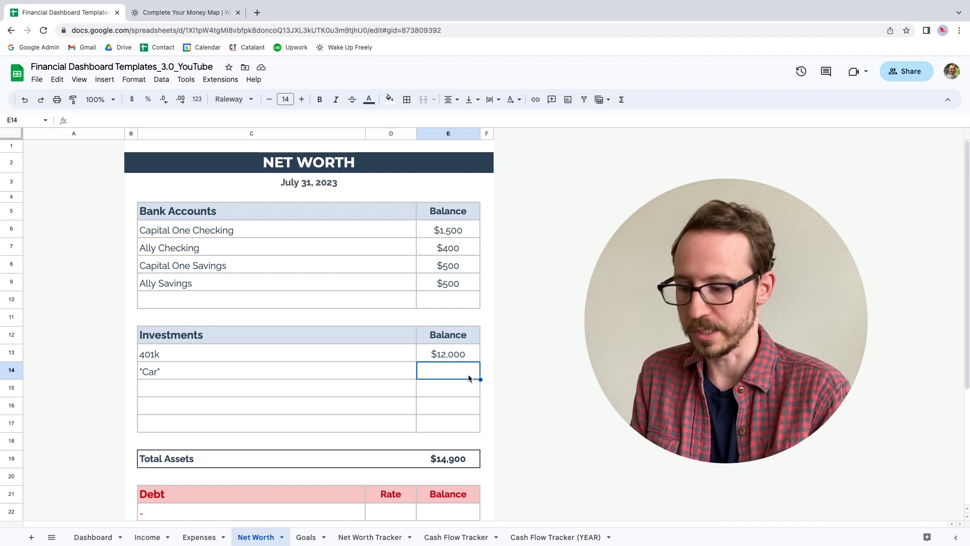
pyautogui.write('1500')
pyautogui.press('Return')
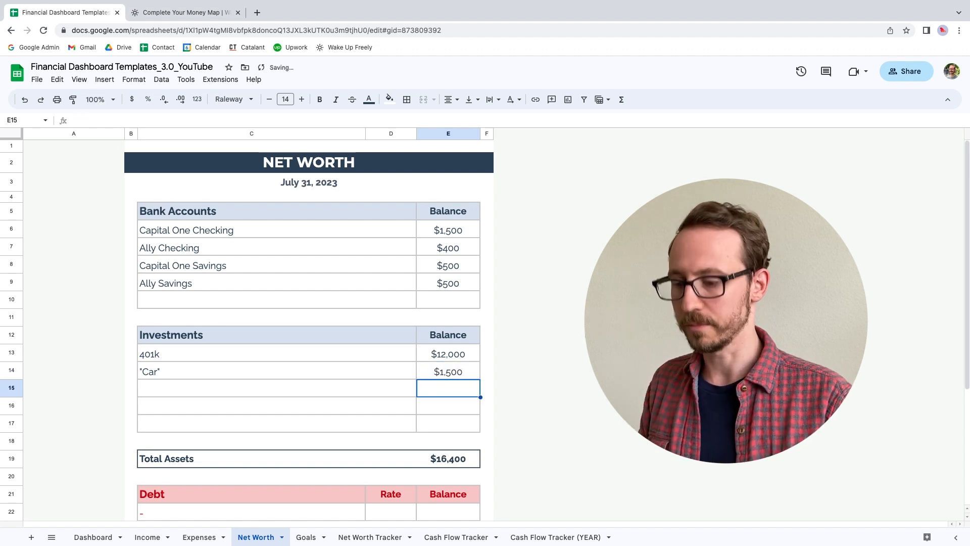
# - Set the balance of the "Car" investment in E14 to 15000
pyautogui.click(455, 377)
pyautogui.write('15000')
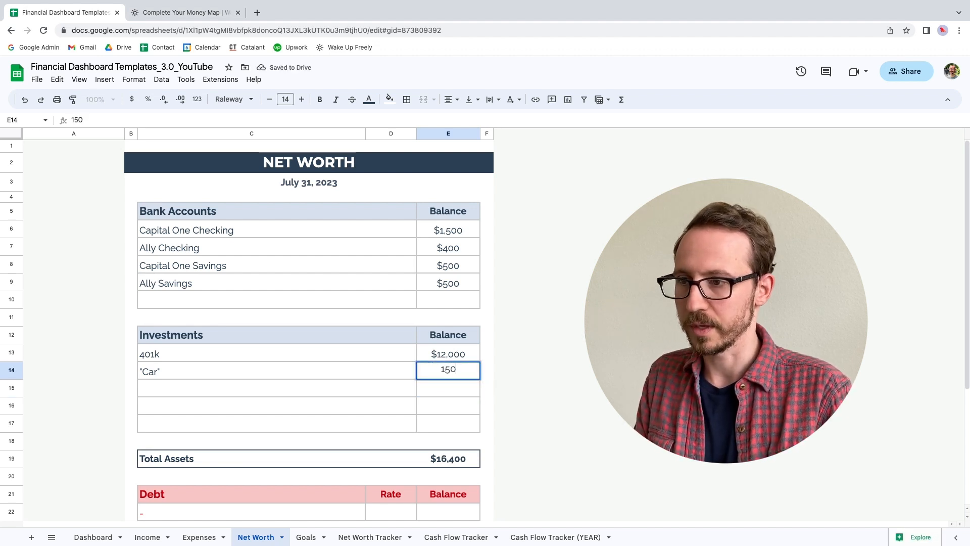
pyautogui.press('Return')
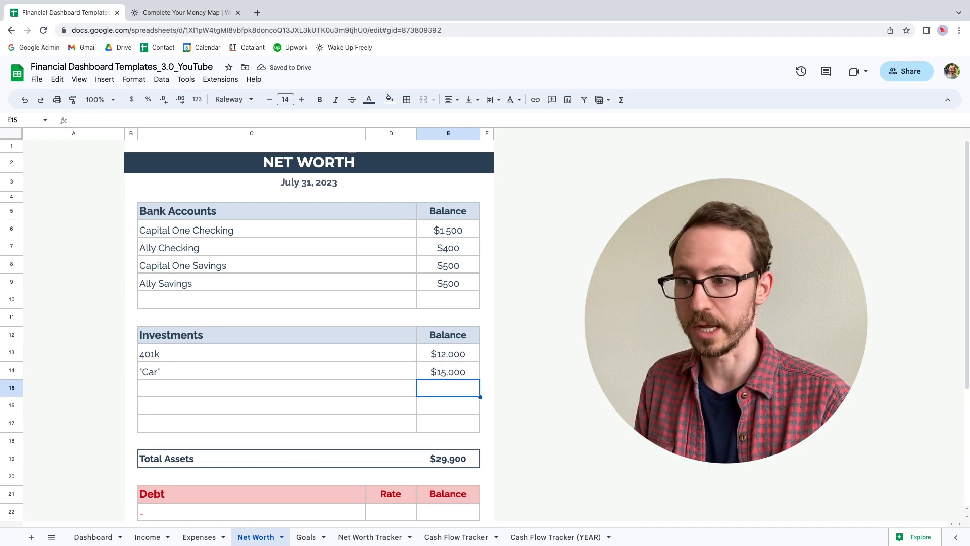
# - Change the Ally Checking balance in E7 to 500
pyautogui.scroll(-3, 168, 335)
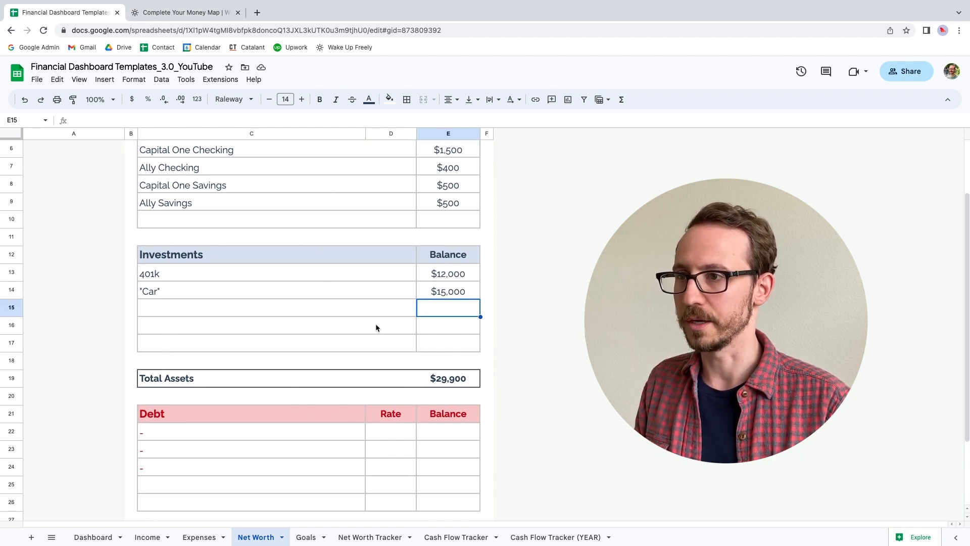
pyautogui.click(464, 171)
pyautogui.write('500')
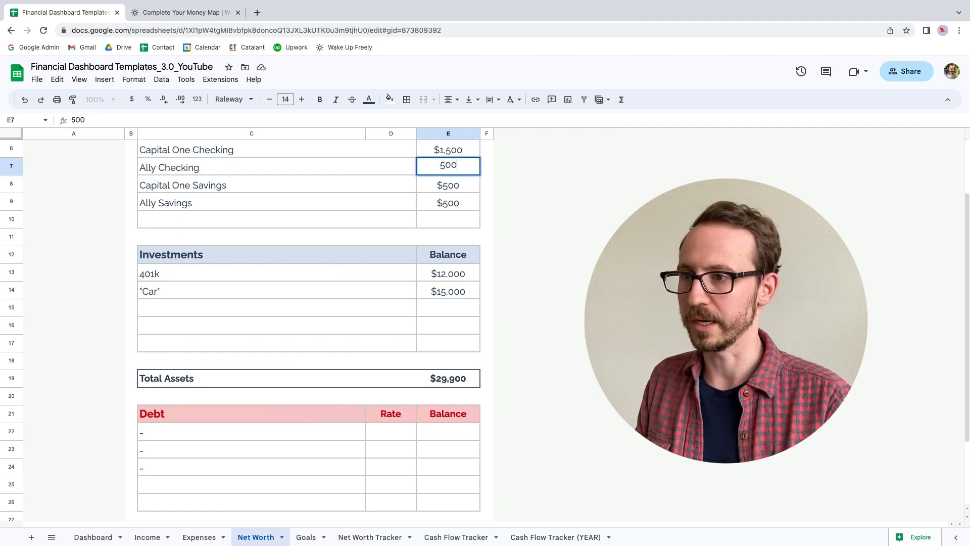
pyautogui.press('Return')
# - List Capital One Credit Card as the first debt in C22
pyautogui.scroll(-1, 211, 358)
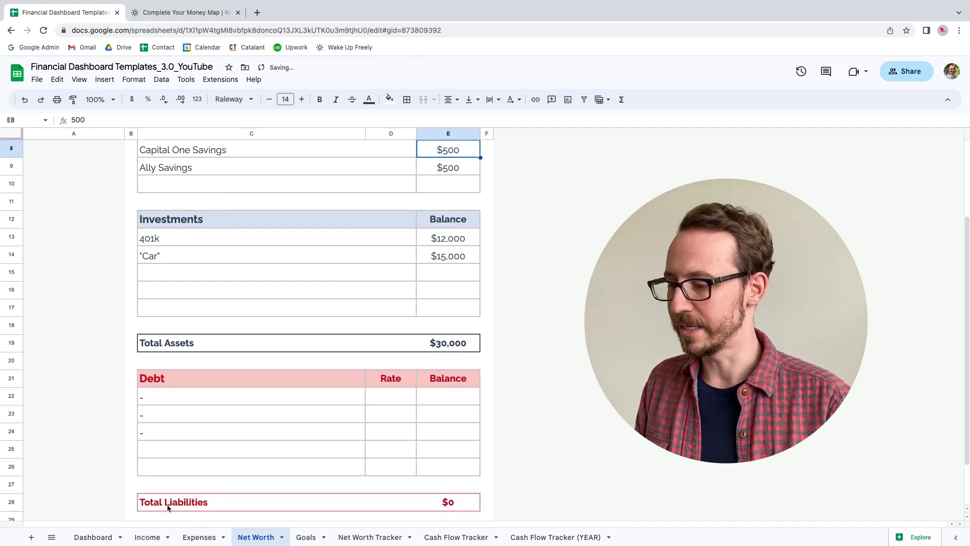
pyautogui.click(180, 392)
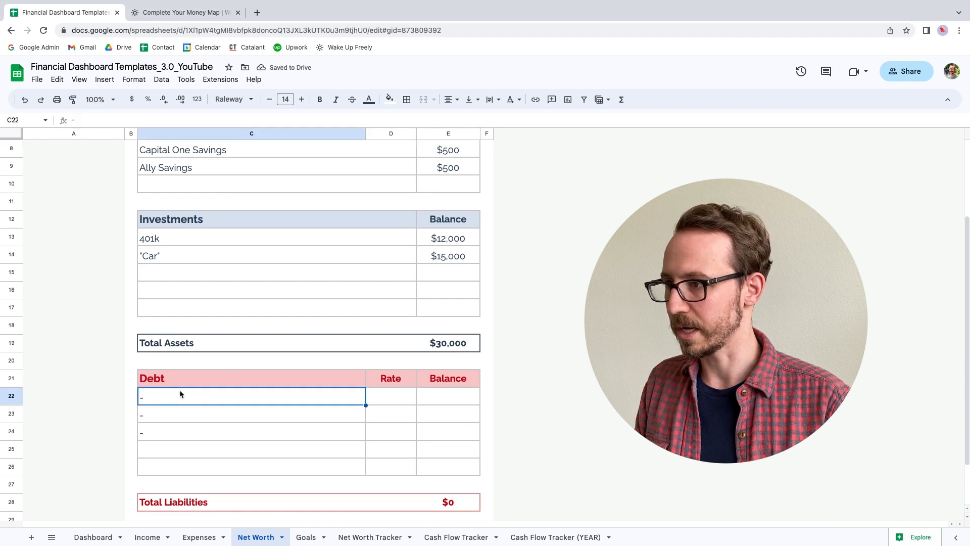
pyautogui.write('Capital One Crdit')
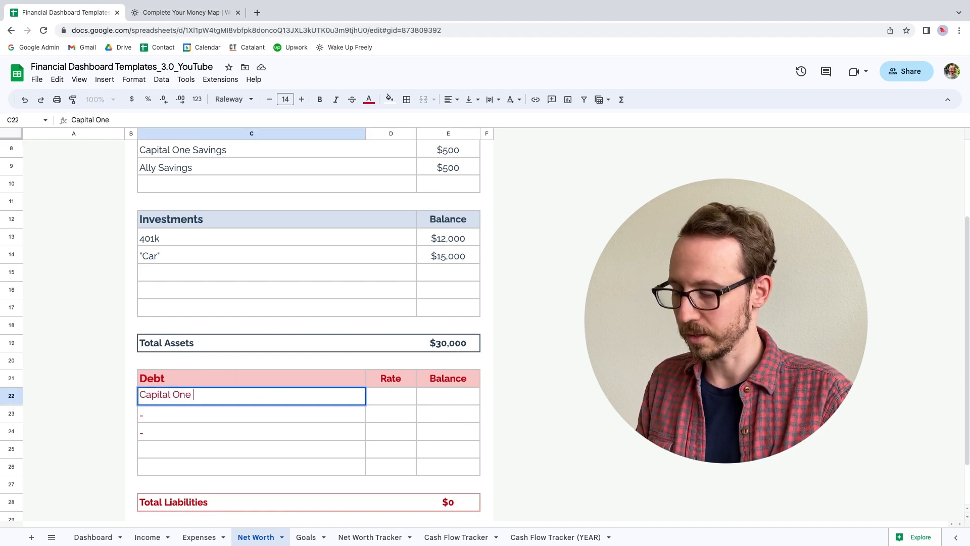
pyautogui.press('BackSpace')
pyautogui.press('BackSpace')
pyautogui.press('BackSpace')
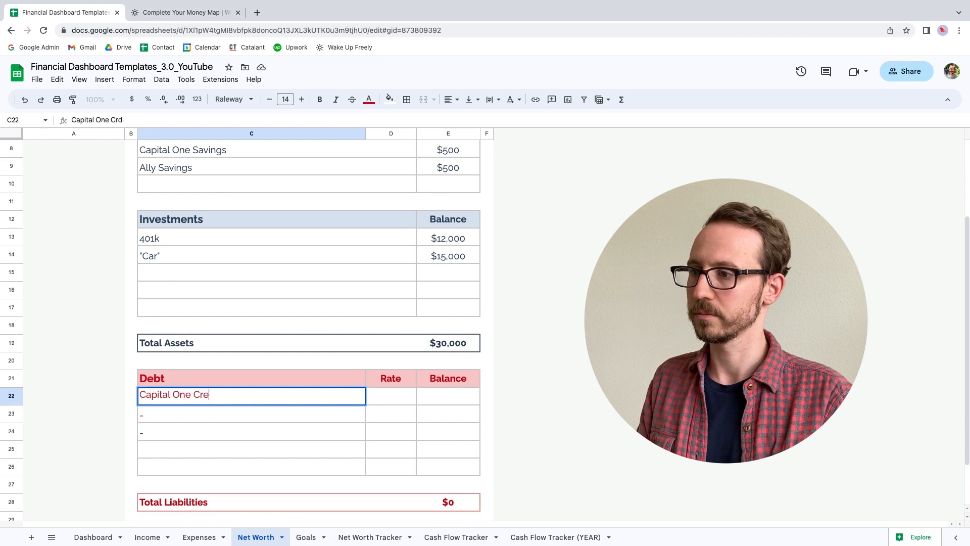
pyautogui.write('edit Card')
pyautogui.press('Return')
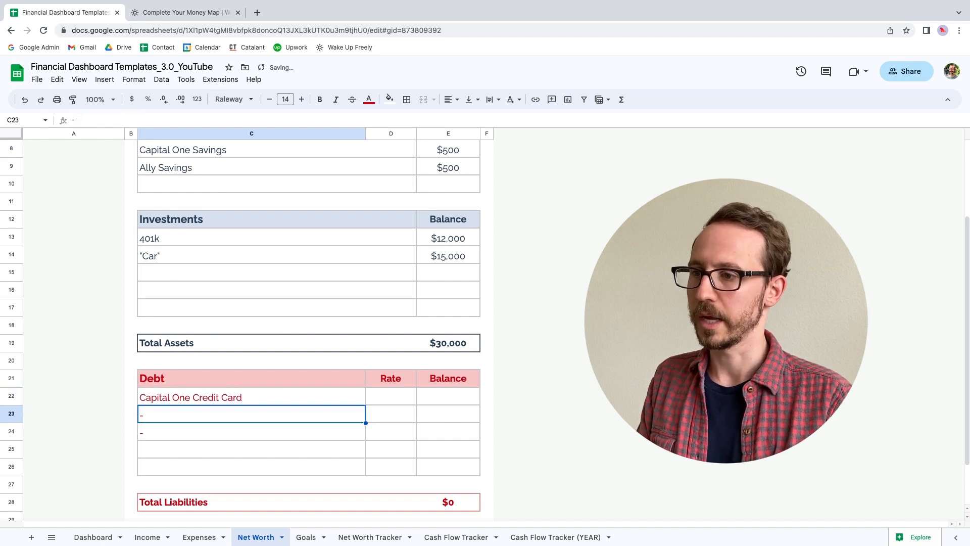
# - Give the Capital One Credit Card debt a rate of 18% and a balance of 2500
pyautogui.click(407, 403)
pyautogui.write('18')
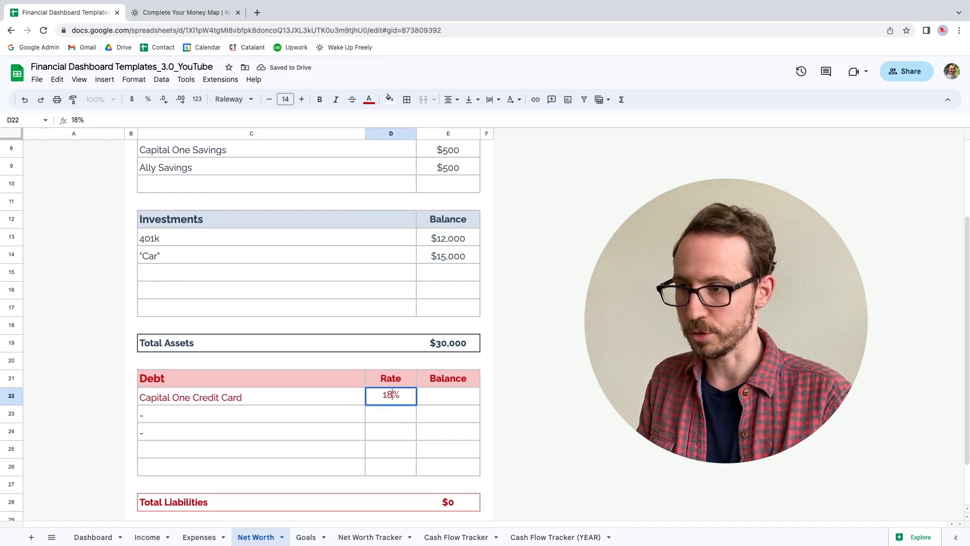
pyautogui.press('Return')
pyautogui.click(438, 401)
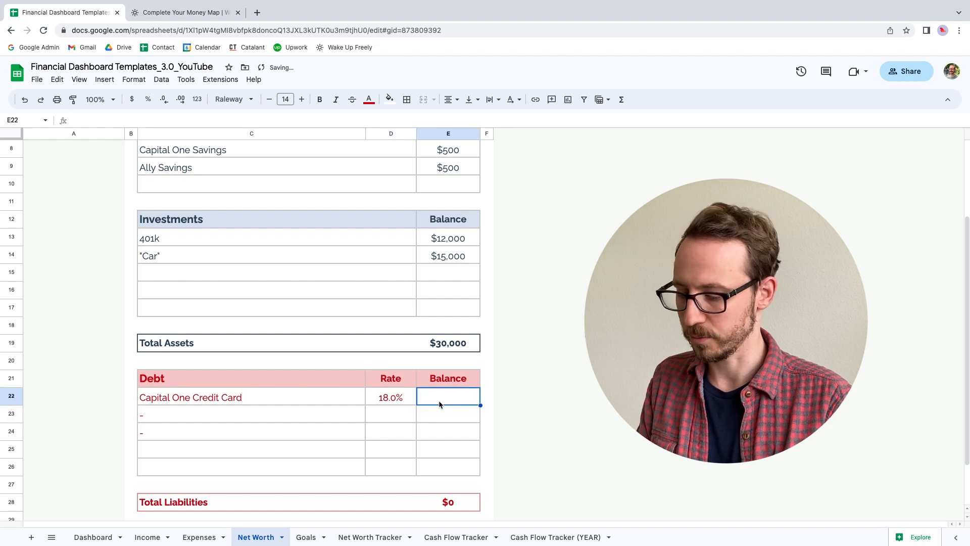
pyautogui.write('2500')
pyautogui.press('Return')
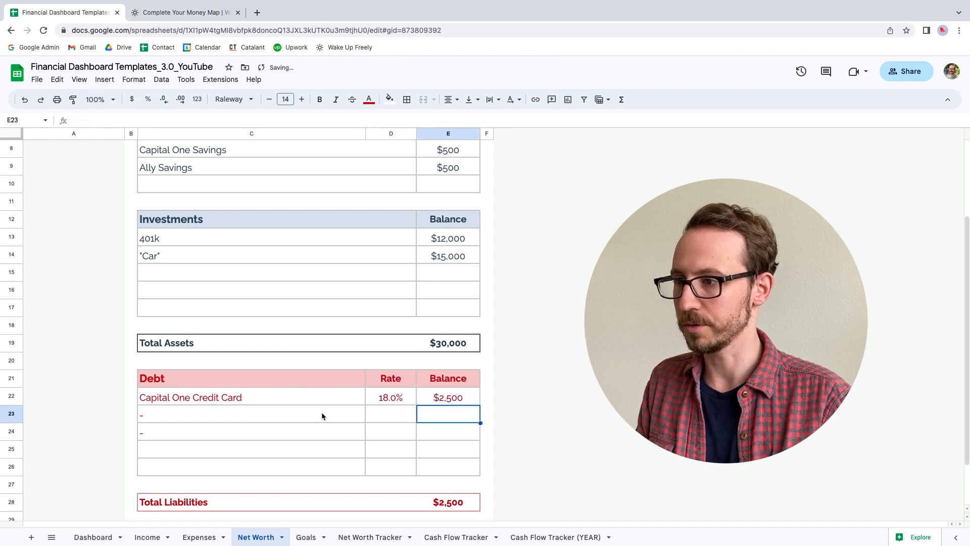
# - Add Capital One Car Loan as the second debt in C23
pyautogui.click(216, 416)
pyautogui.write('Capital On')
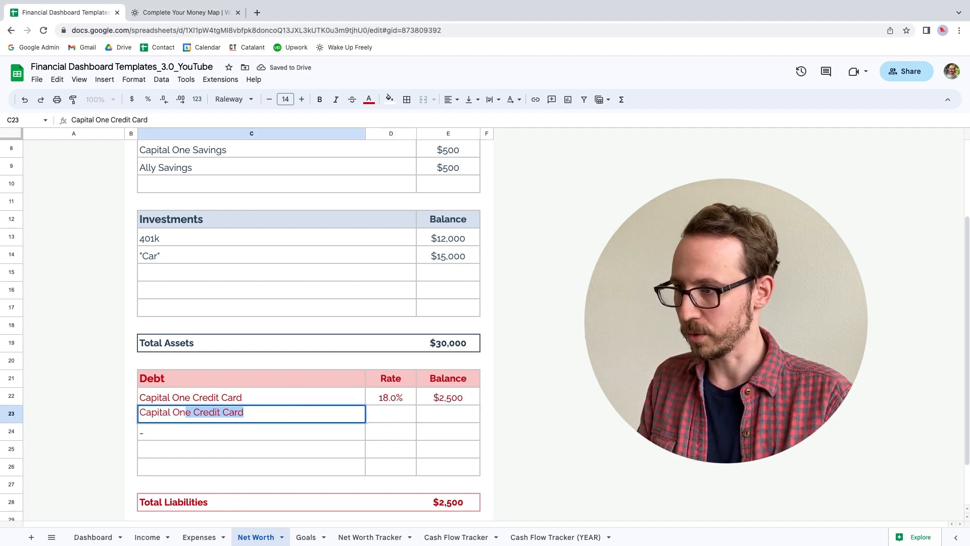
pyautogui.write('e Car Loan')
pyautogui.press('Return')
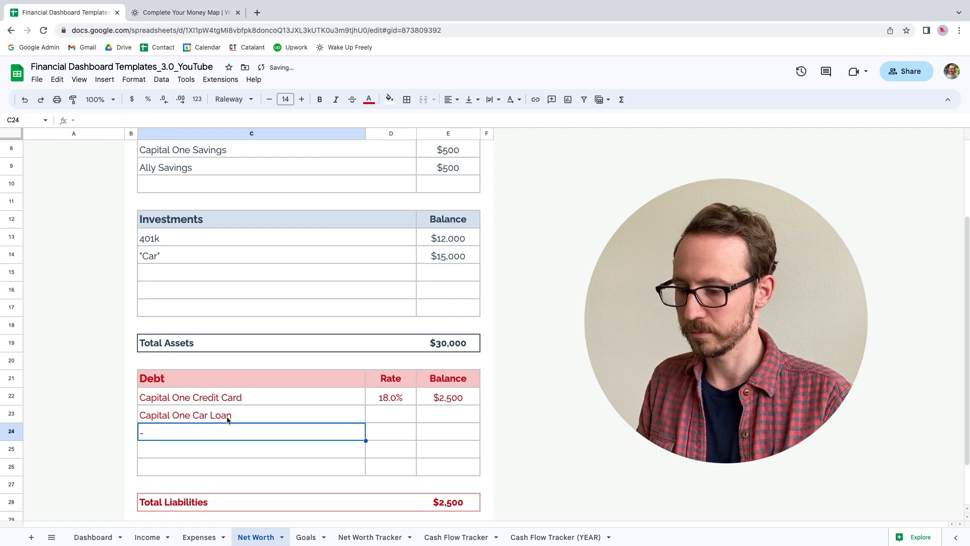
# - Give the car loan a balance of 11000 and a rate of 7%, and clear the placeholder dash in C24
pyautogui.click(439, 415)
pyautogui.write('1')
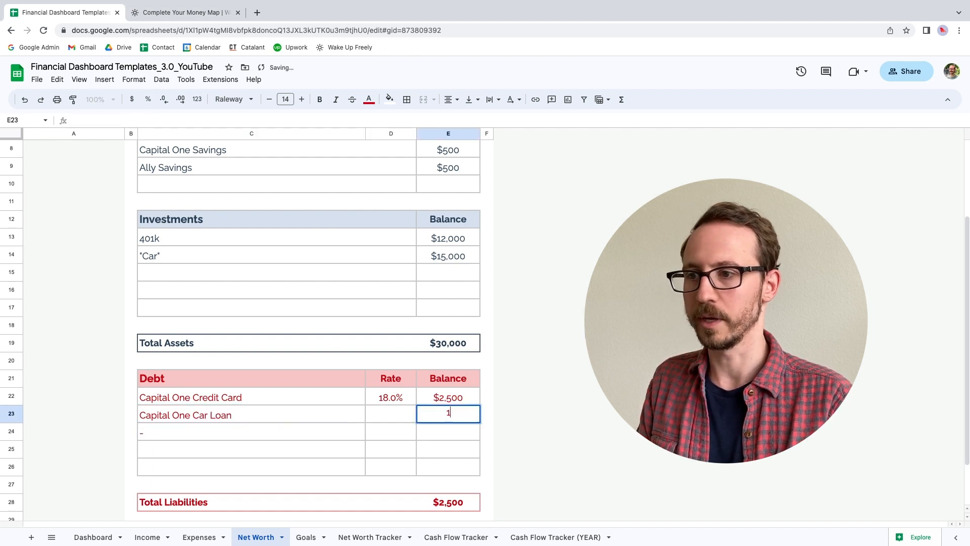
pyautogui.write('1,0000')
pyautogui.press('Return')
pyautogui.click(405, 418)
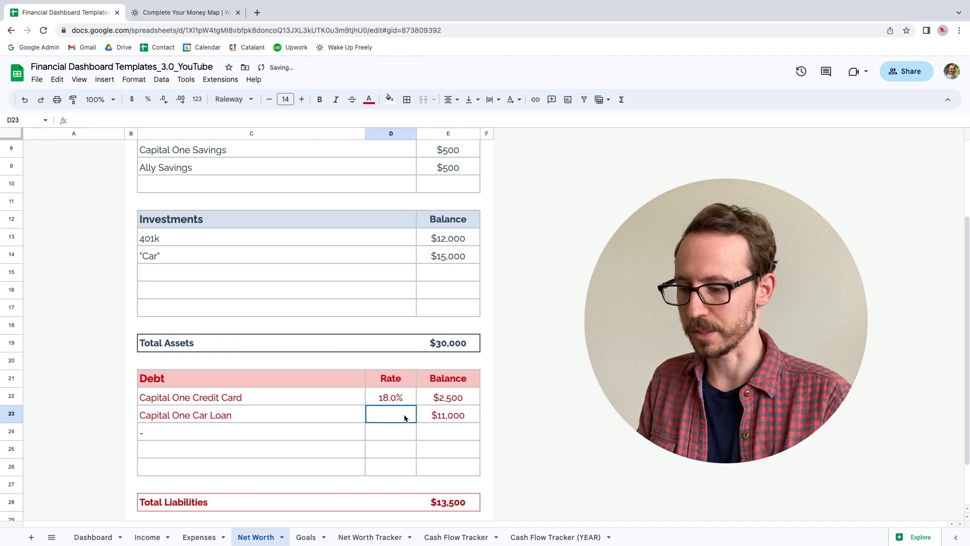
pyautogui.write('7')
pyautogui.press('Return')
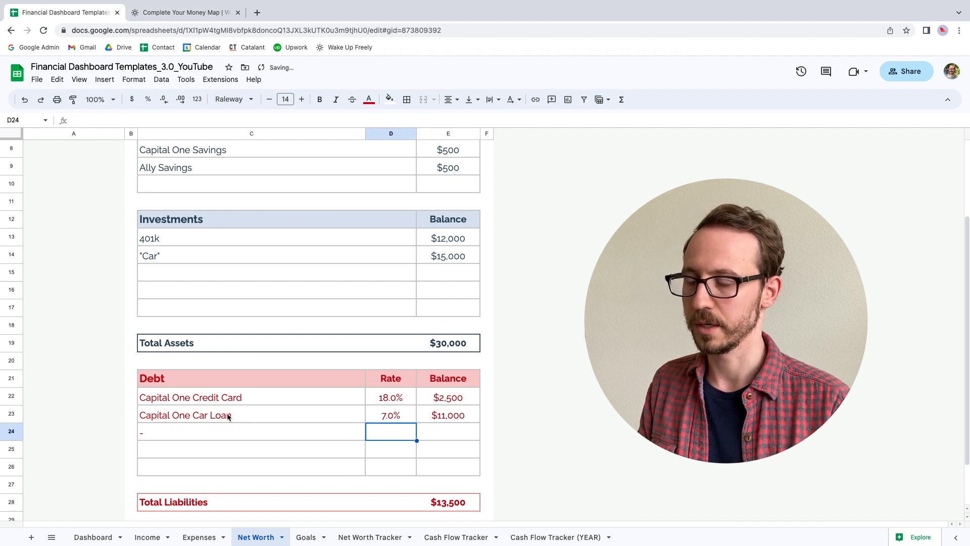
pyautogui.click(153, 432)
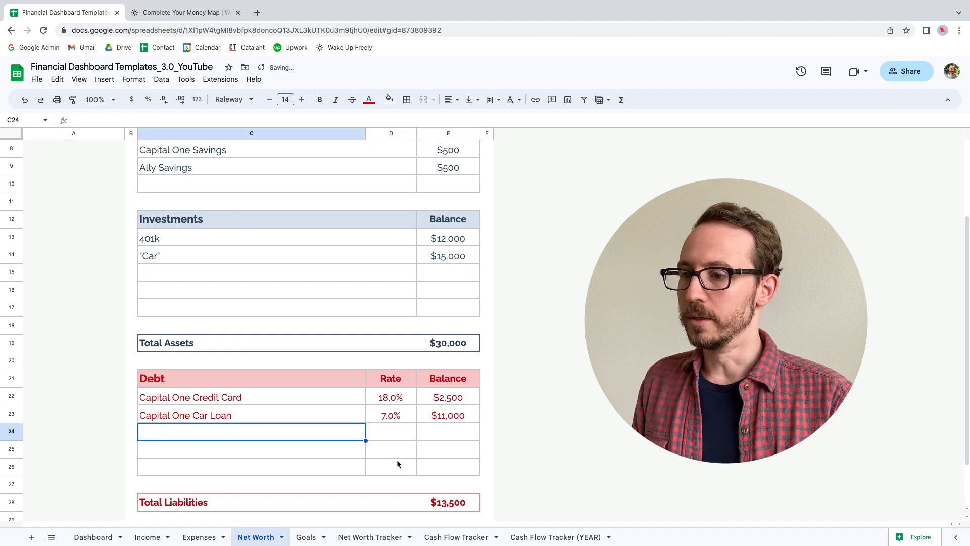
# - Inspect the formulas behind Total Liabilities in E28 and Net Worth in E30 without changing them
pyautogui.click(436, 501)
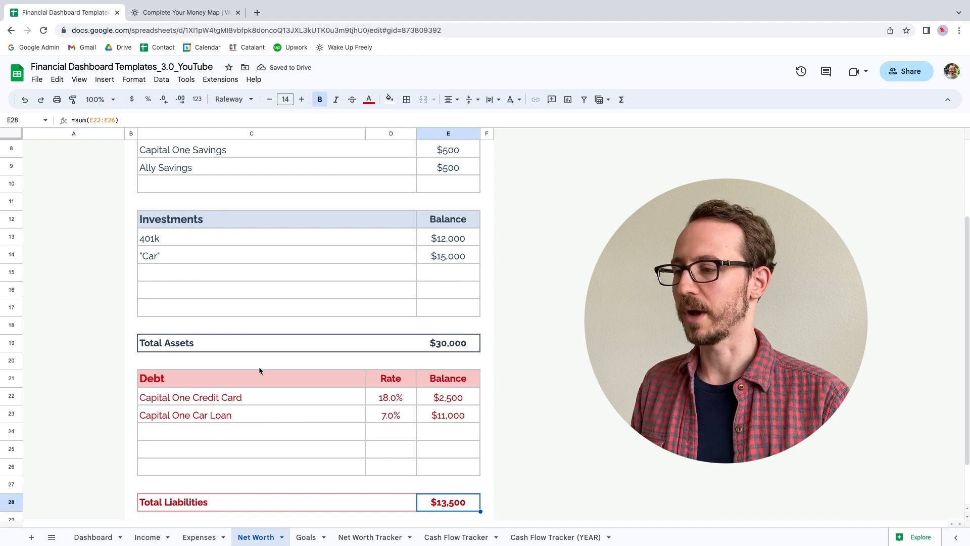
pyautogui.scroll(-2, 259, 366)
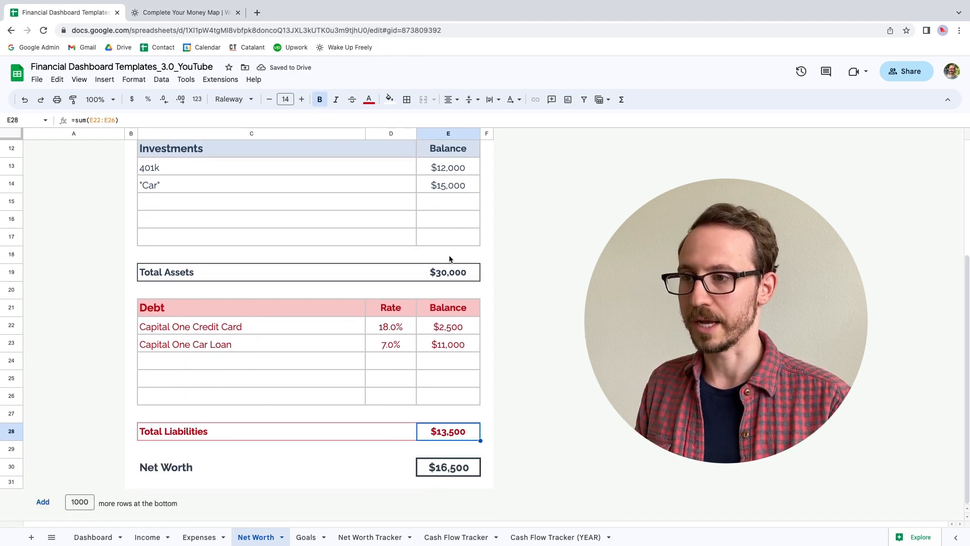
pyautogui.doubleClick(446, 468)
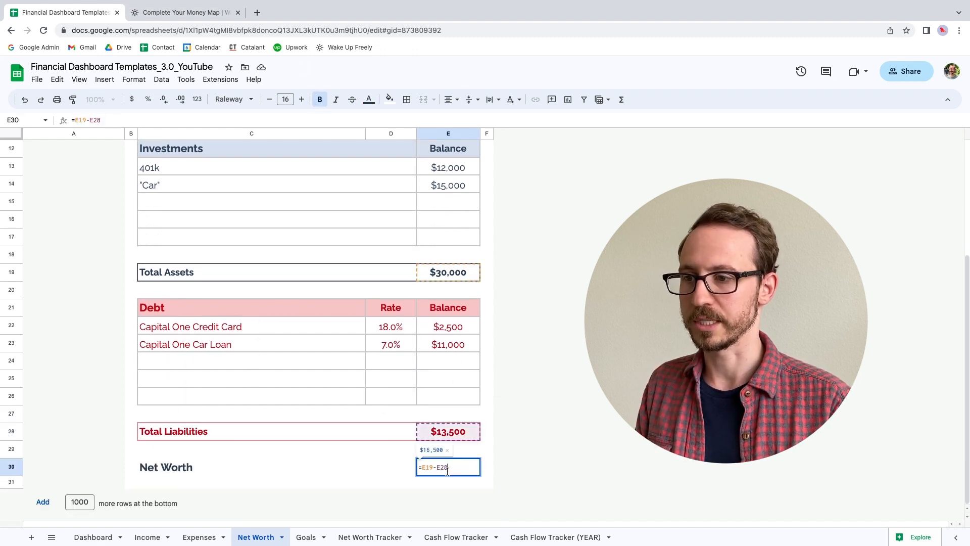
pyautogui.press('Escape')
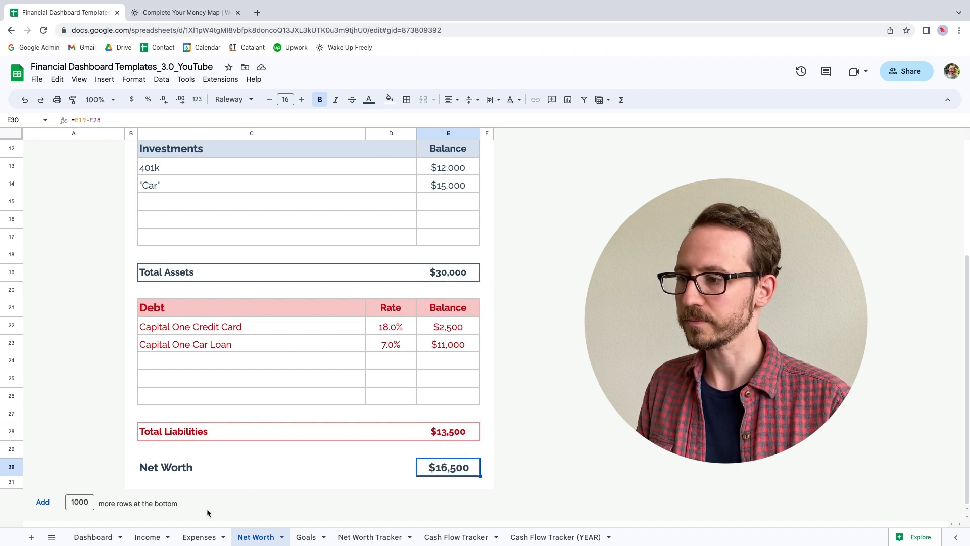
# - On the Dashboard sheet, examine the linked cells for Expenses, Assets, Liabilities, Strategic Money and Net Worth
pyautogui.click(101, 538)
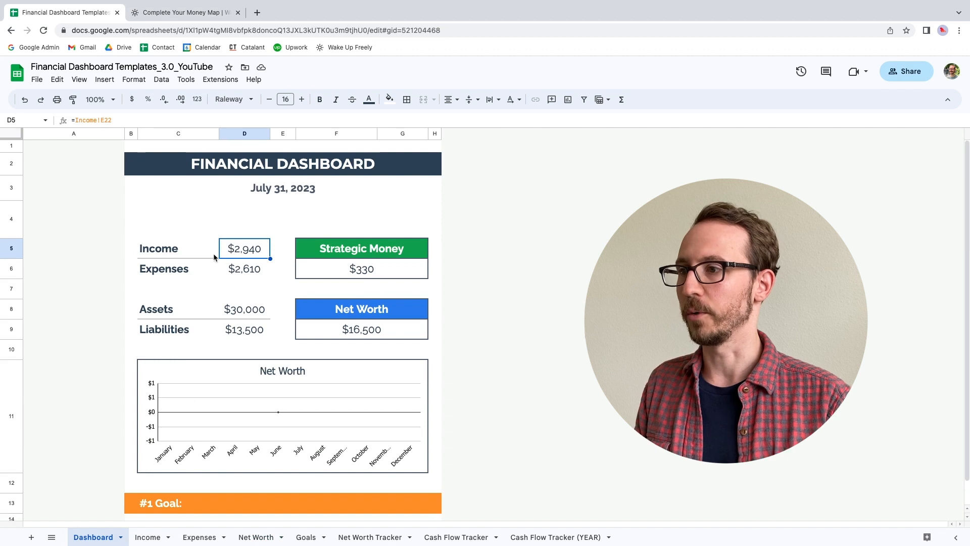
pyautogui.click(248, 270)
pyautogui.click(250, 307)
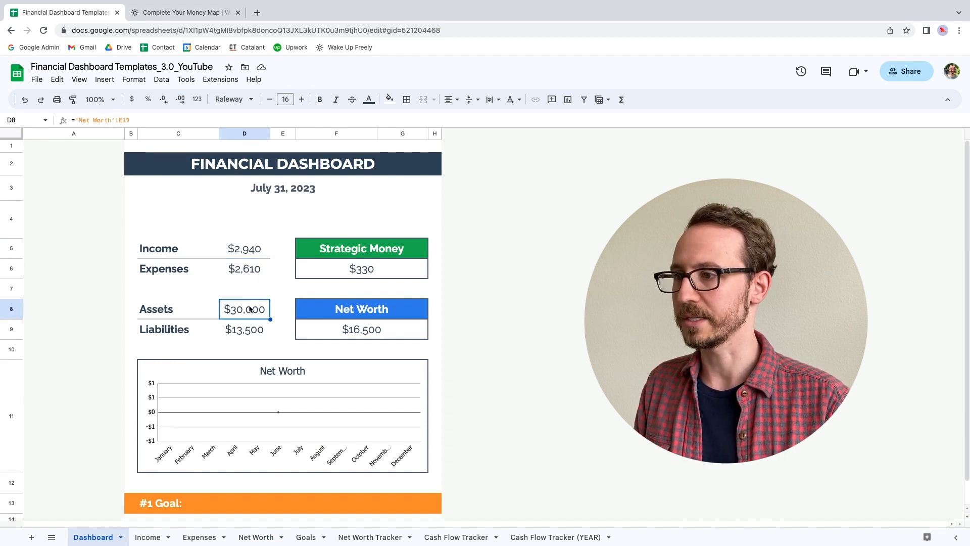
pyautogui.click(250, 326)
pyautogui.click(362, 269)
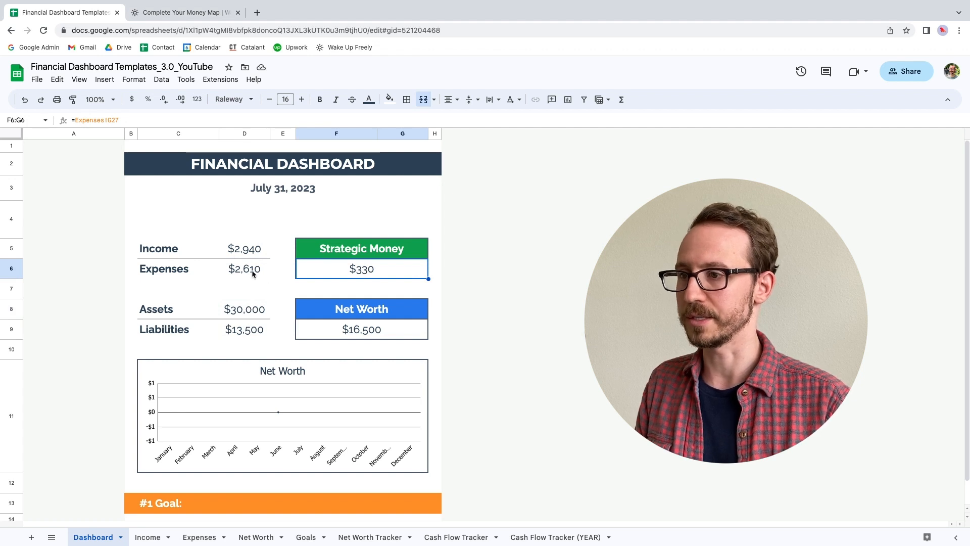
pyautogui.click(384, 338)
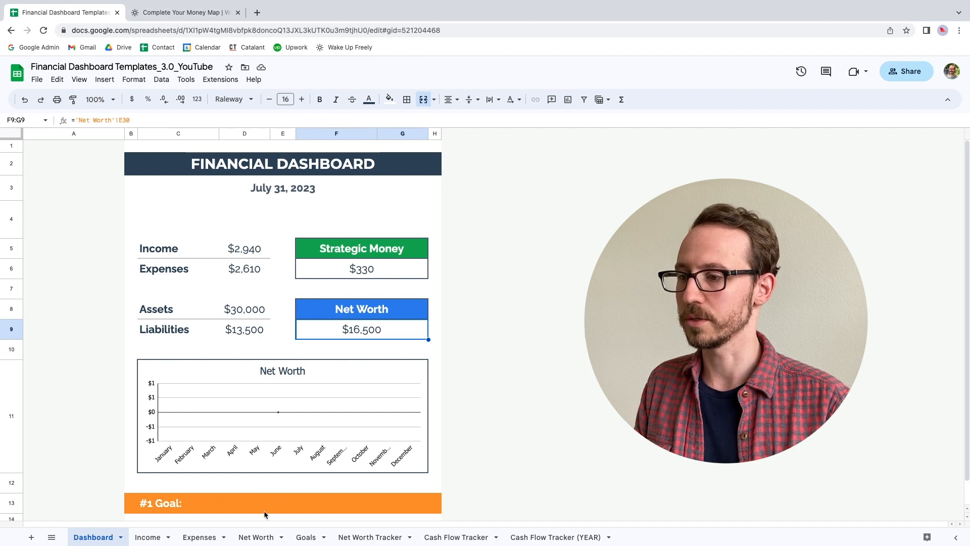
# - Record a July net worth of 16500 in C9 of the Net Worth Tracker sheet
pyautogui.click(306, 537)
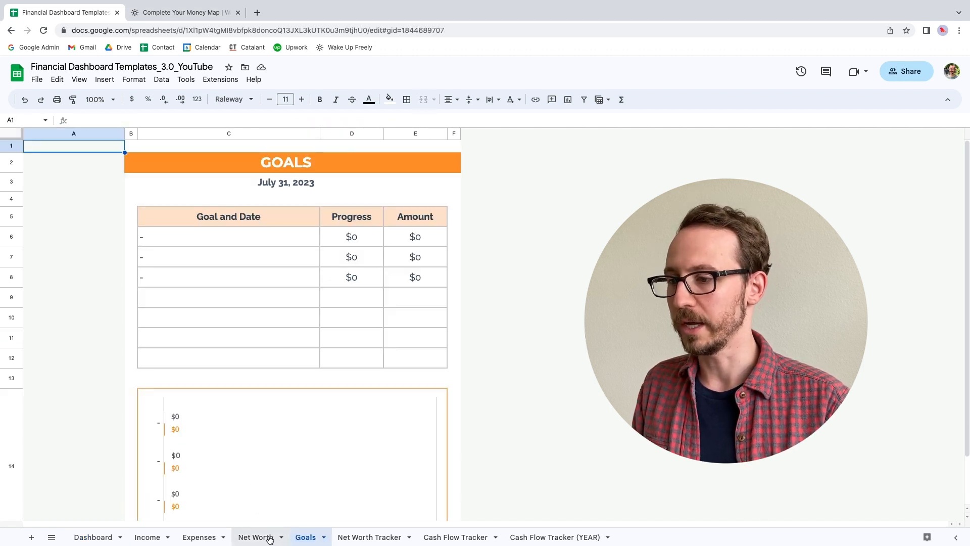
pyautogui.click(248, 538)
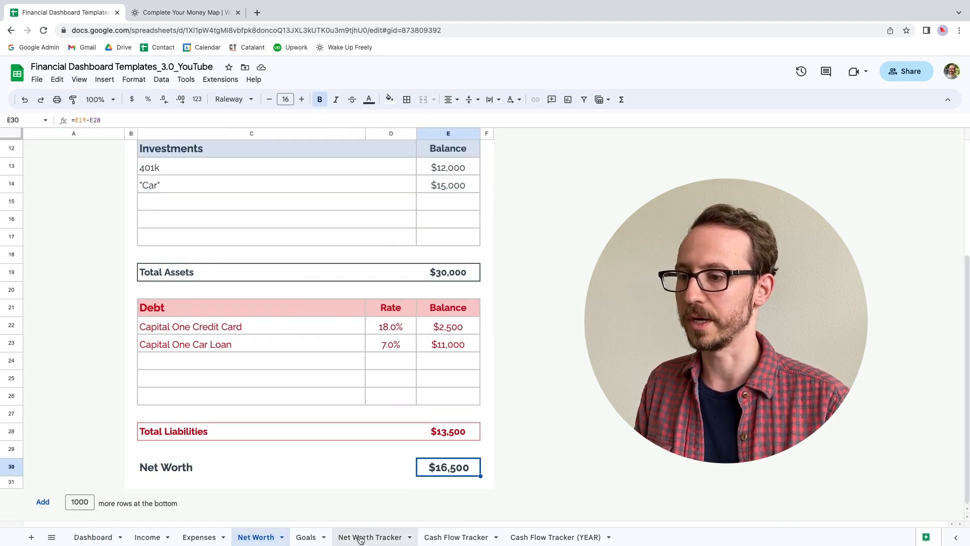
pyautogui.click(361, 538)
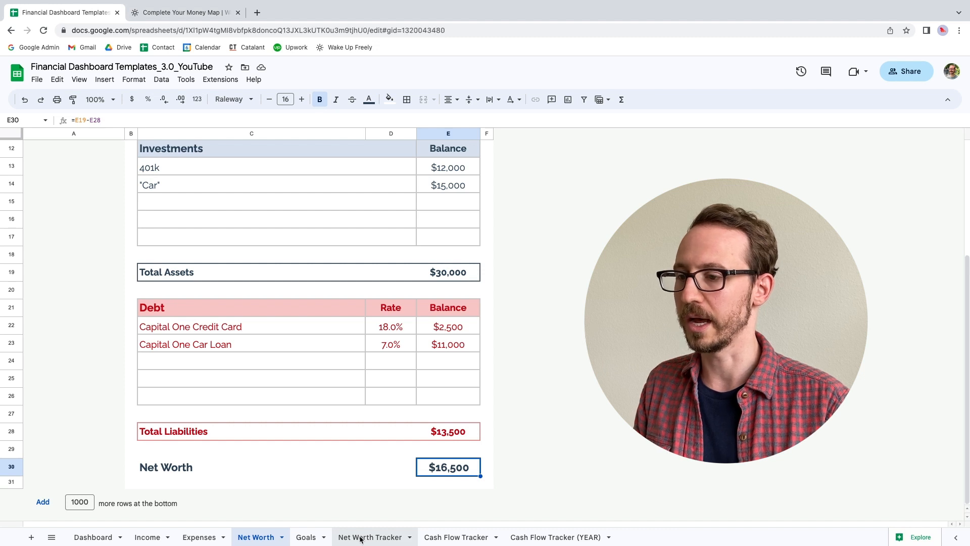
pyautogui.click(159, 277)
pyautogui.click(155, 293)
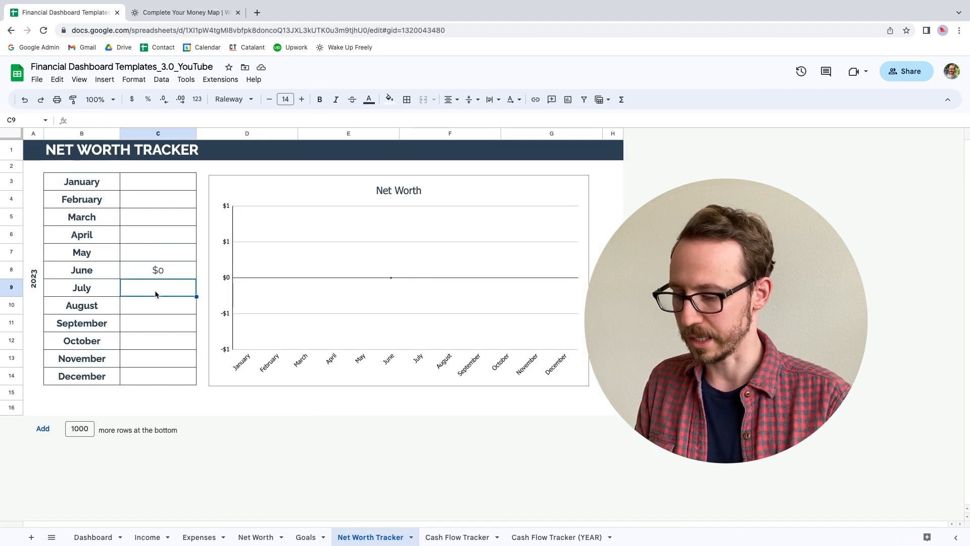
pyautogui.write('16500')
pyautogui.press('Return')
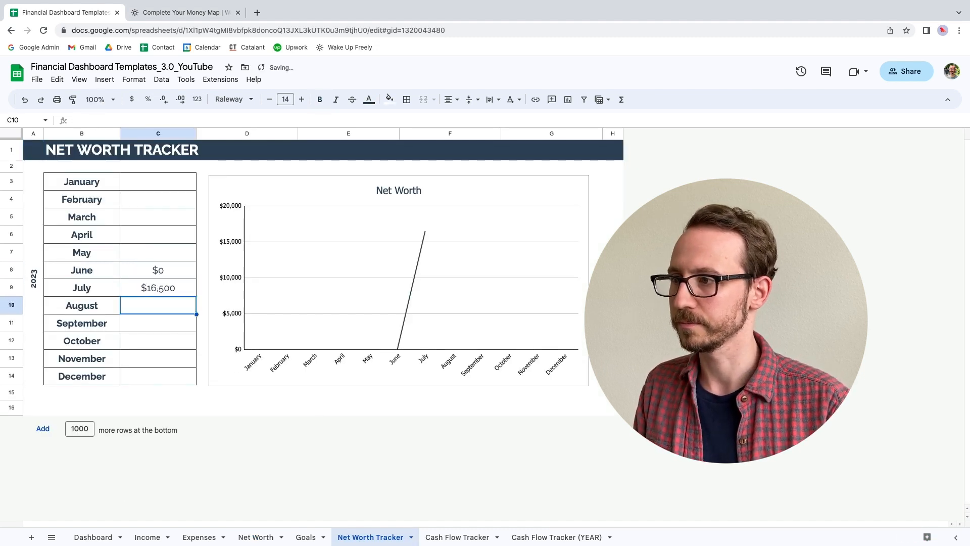
# - Replace the June placeholder in C8 of the Net Worth Tracker with a net worth of 16000
pyautogui.click(157, 277)
pyautogui.press('Delete')
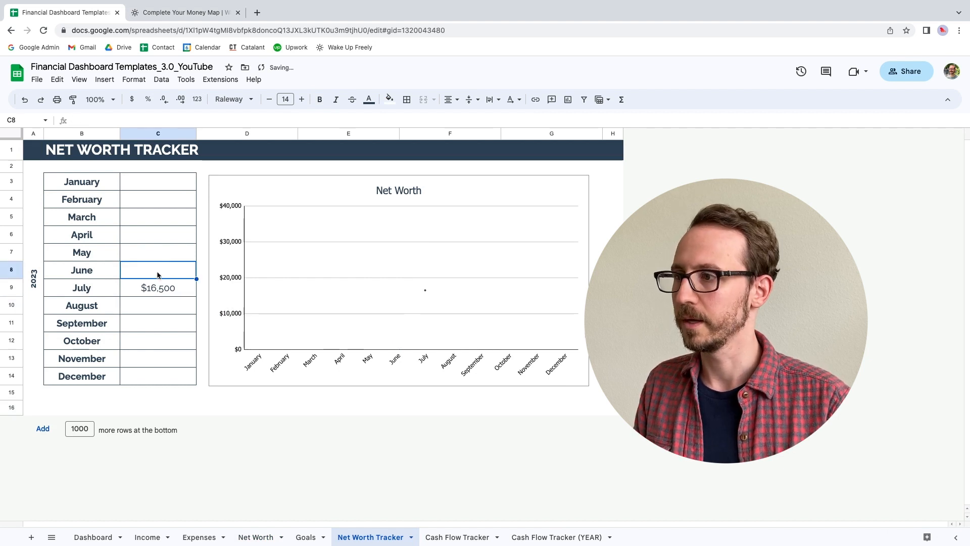
pyautogui.write('16,0')
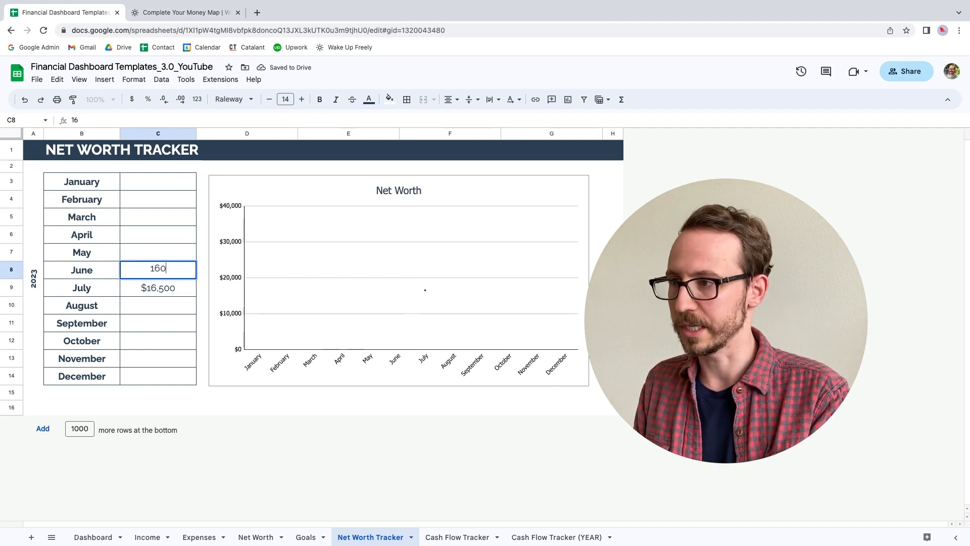
pyautogui.write('00')
pyautogui.press('Return')
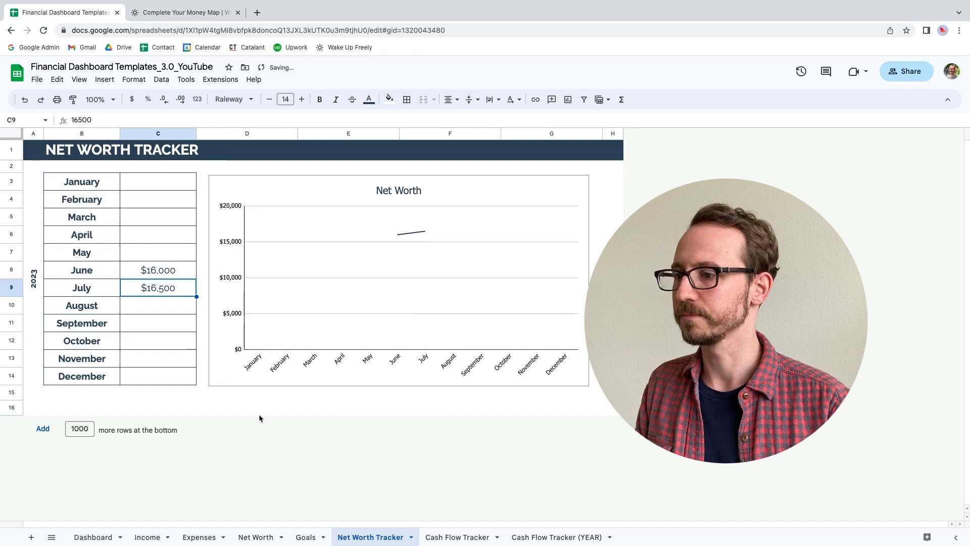
# - On the Goals sheet, enter Pay off credit card as the first goal in C6
pyautogui.click(302, 536)
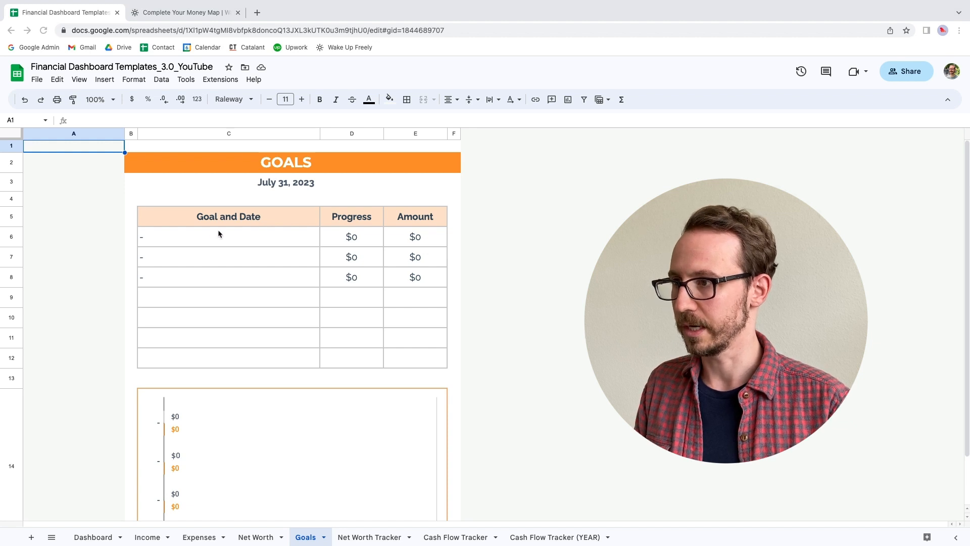
pyautogui.click(215, 242)
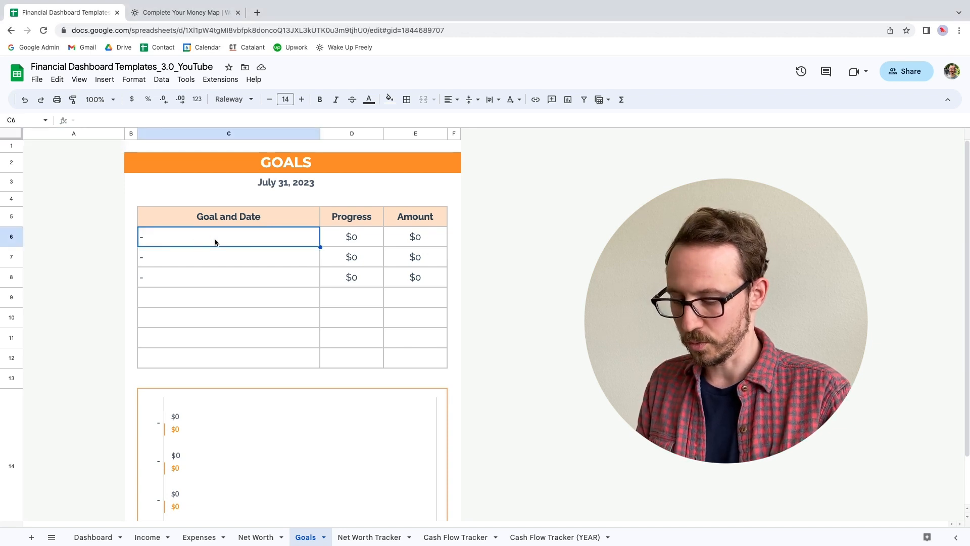
pyautogui.write('Pay off')
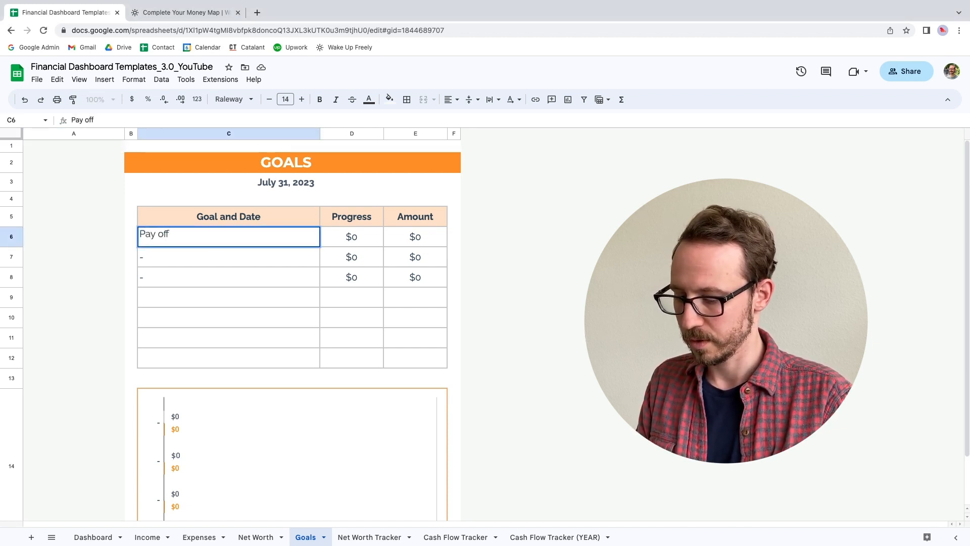
pyautogui.write(' credit card')
pyautogui.press('Return')
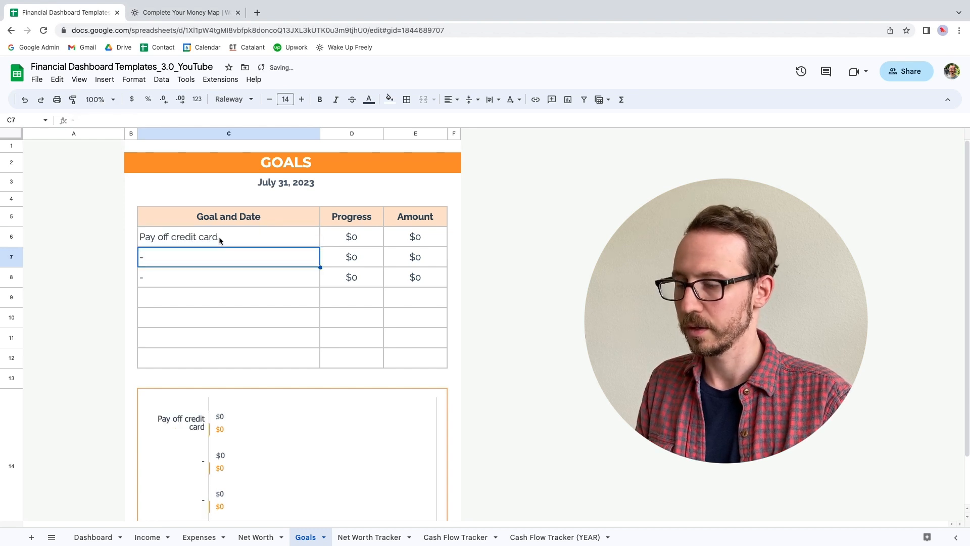
# - Give the credit card goal an amount of 3000 and a progress of 500
pyautogui.click(432, 242)
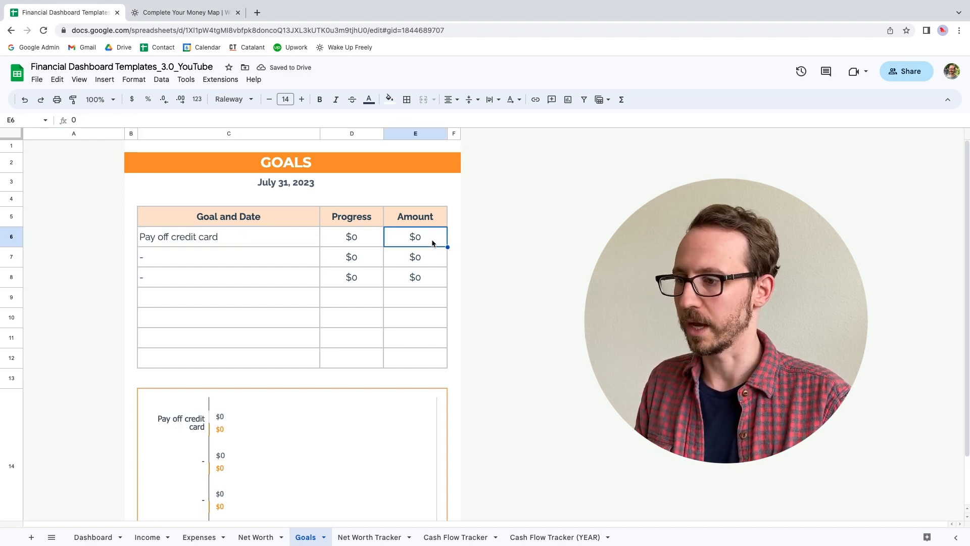
pyautogui.write('3')
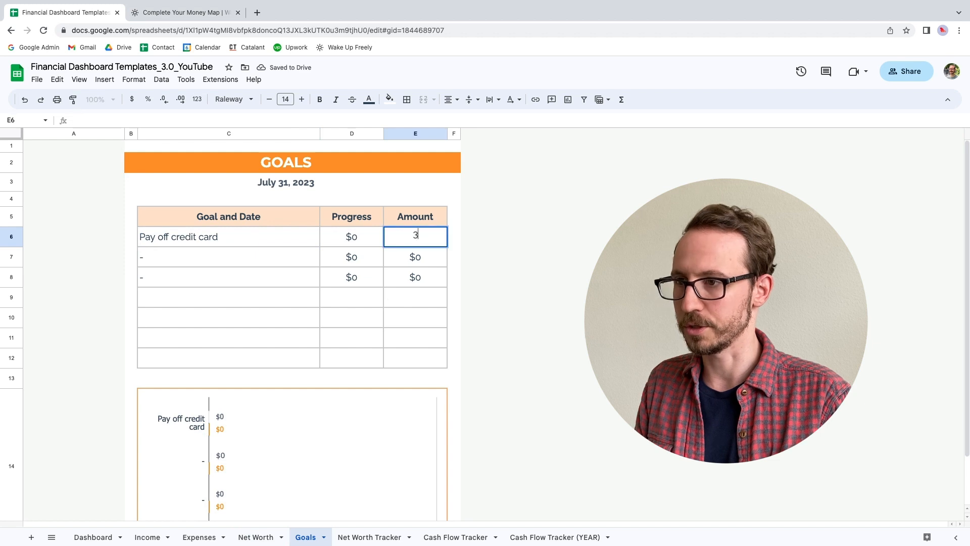
pyautogui.write(',00000')
pyautogui.press('Return')
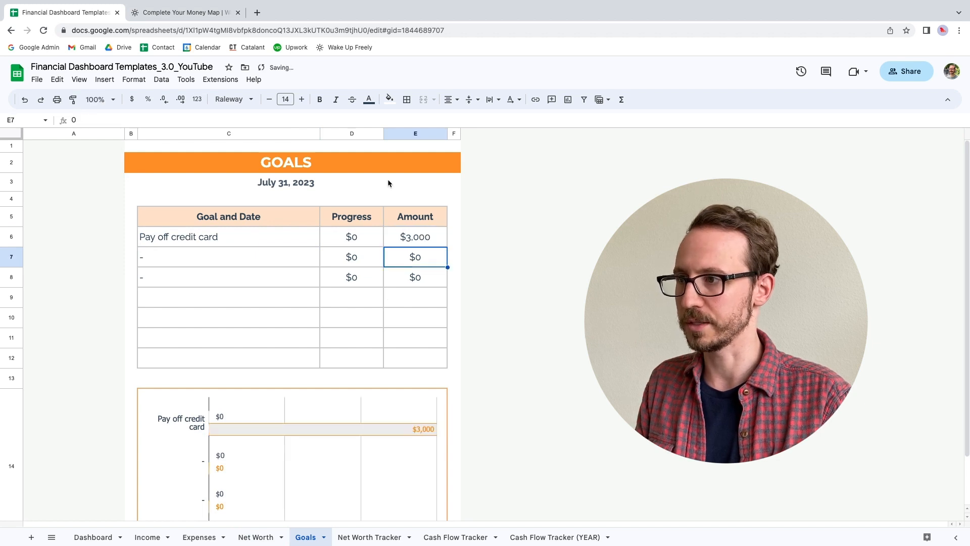
pyautogui.click(351, 238)
pyautogui.write('500')
pyautogui.press('Return')
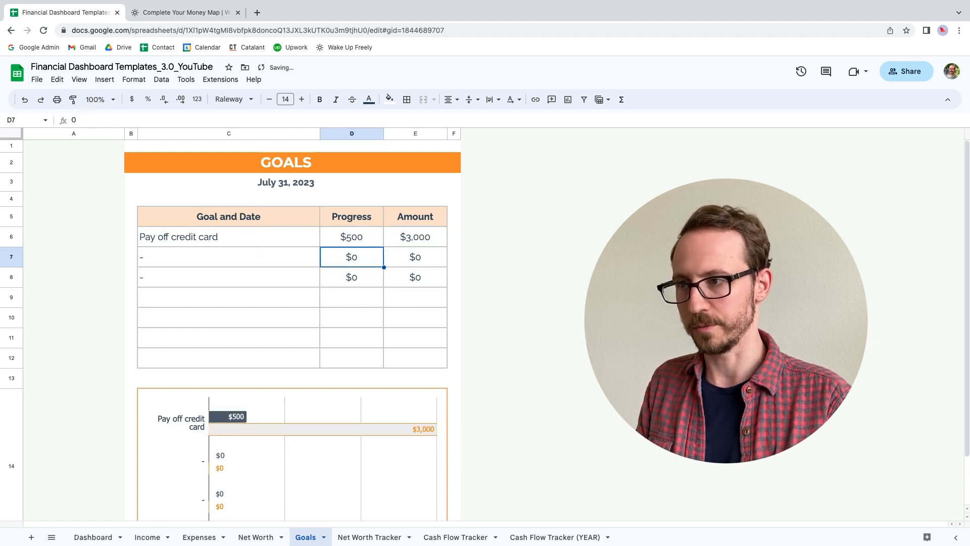
# - Enter Build a 3-month E-Fund as the second goal in C7, correcting the spelling of its last word
pyautogui.click(277, 263)
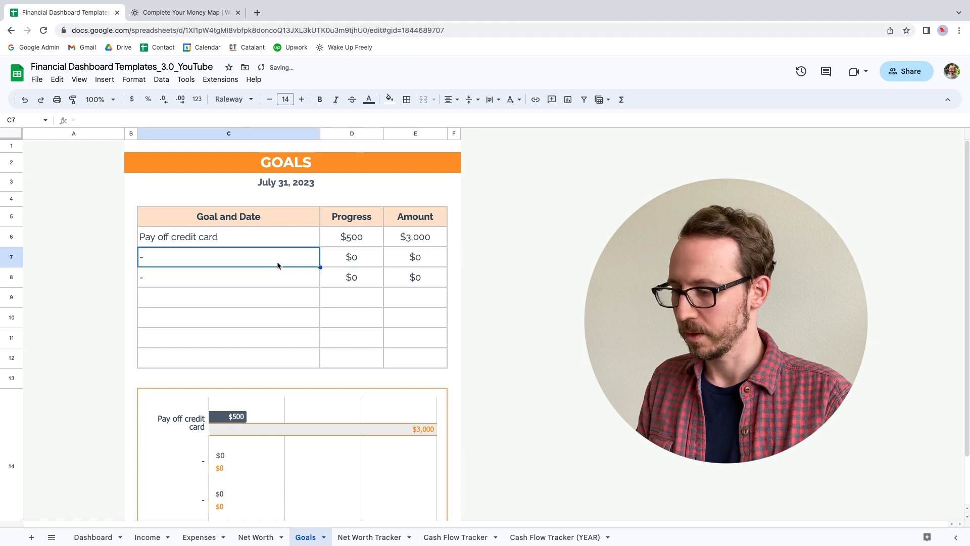
pyautogui.write('Build a')
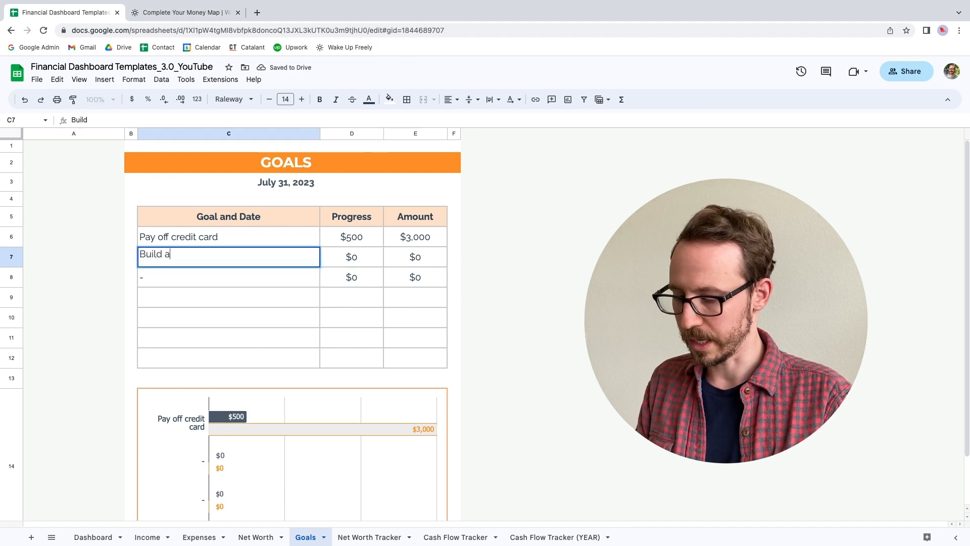
pyautogui.write(' 3-month ')
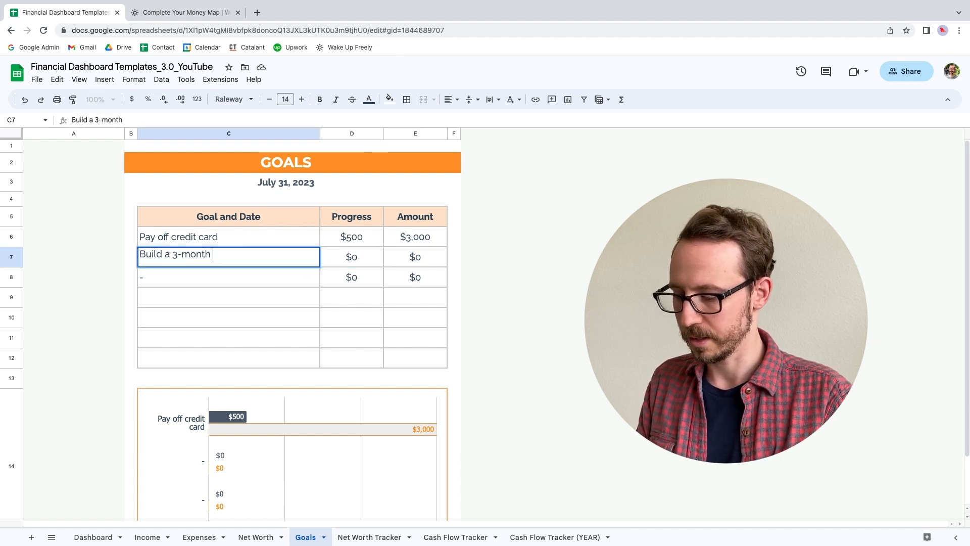
pyautogui.write('E-Fun')
pyautogui.press('Return')
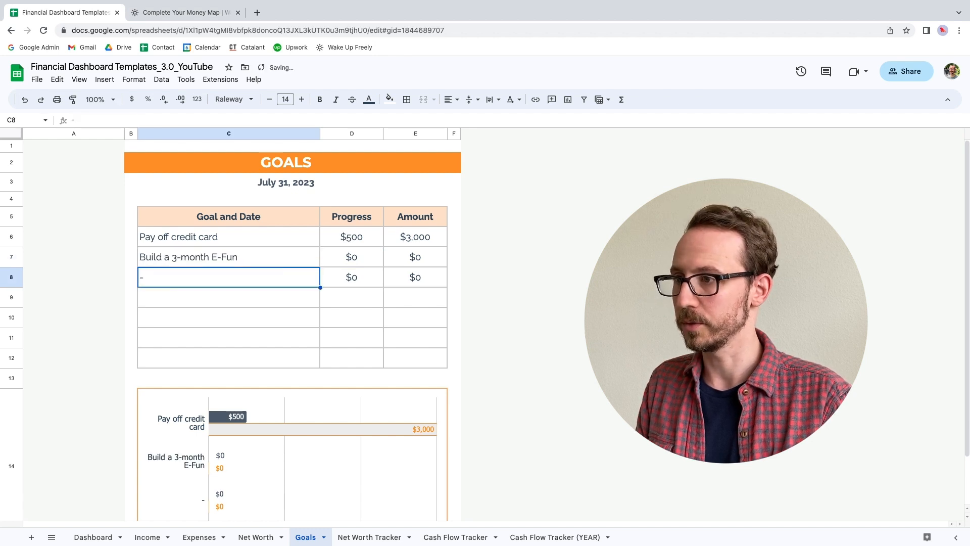
pyautogui.click(298, 265)
pyautogui.doubleClick(299, 266)
pyautogui.write('D')
pyautogui.press('Return')
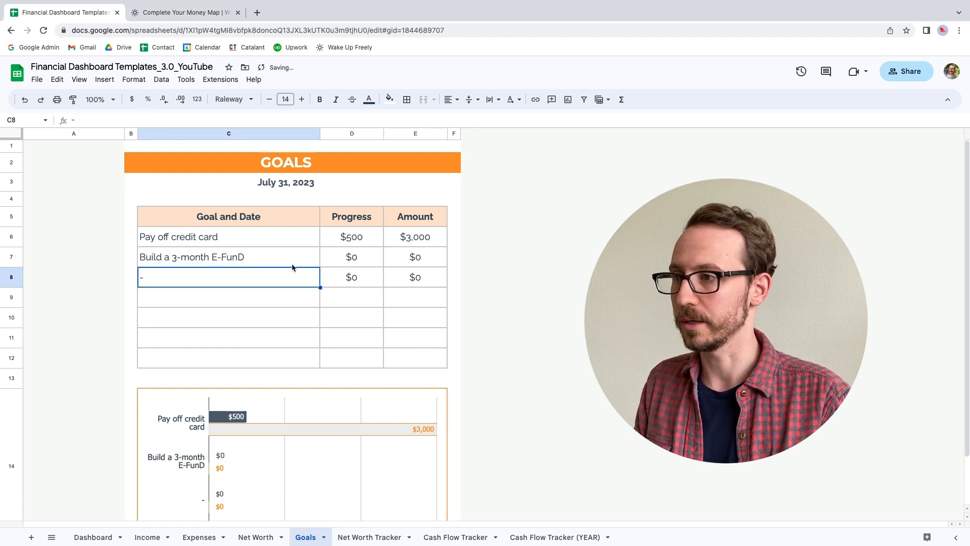
pyautogui.doubleClick(293, 267)
pyautogui.press('BackSpace')
pyautogui.write('d')
pyautogui.press('Return')
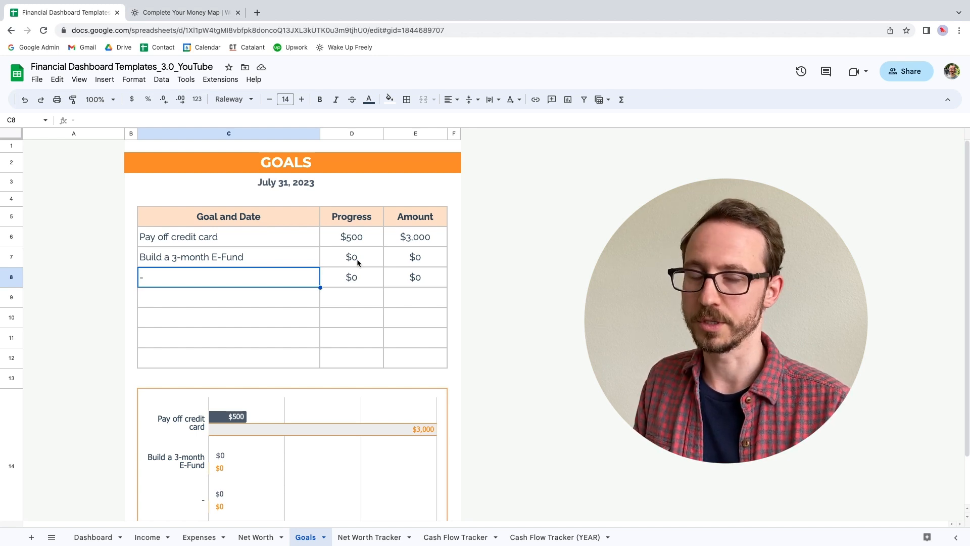
# - Calculate the E-Fund goal's amount in E7 as three times total monthly expenses, using the formula =Expenses!G23*3
pyautogui.click(402, 261)
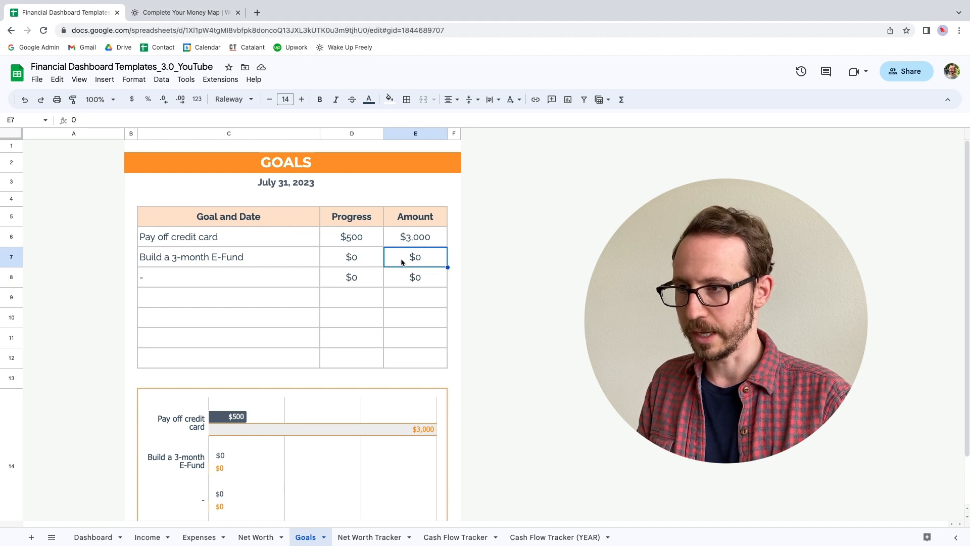
pyautogui.write('=')
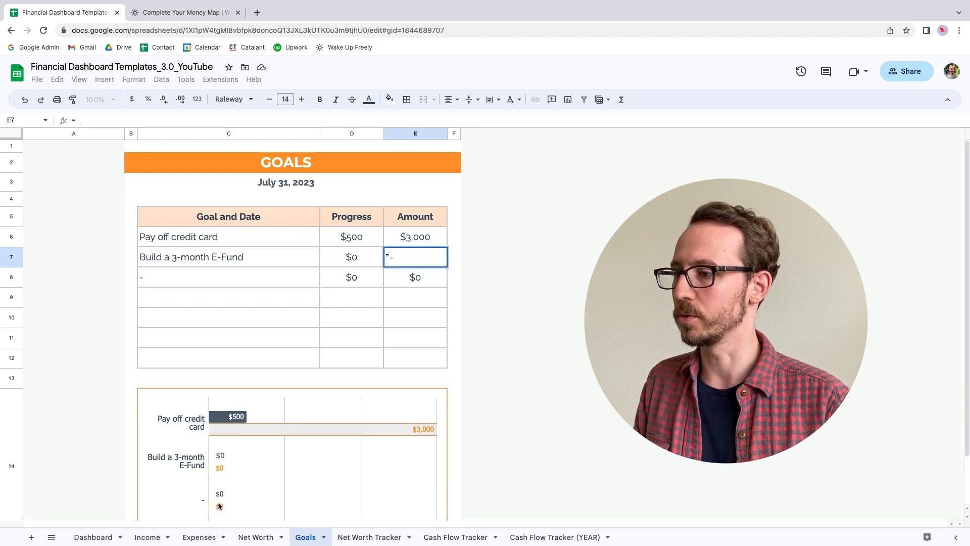
pyautogui.click(202, 537)
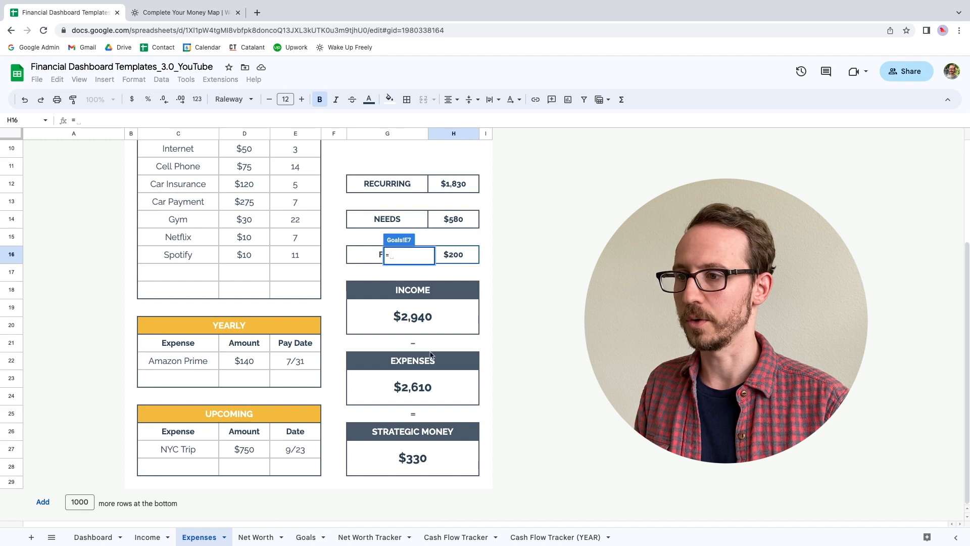
pyautogui.click(413, 389)
pyautogui.write('*3')
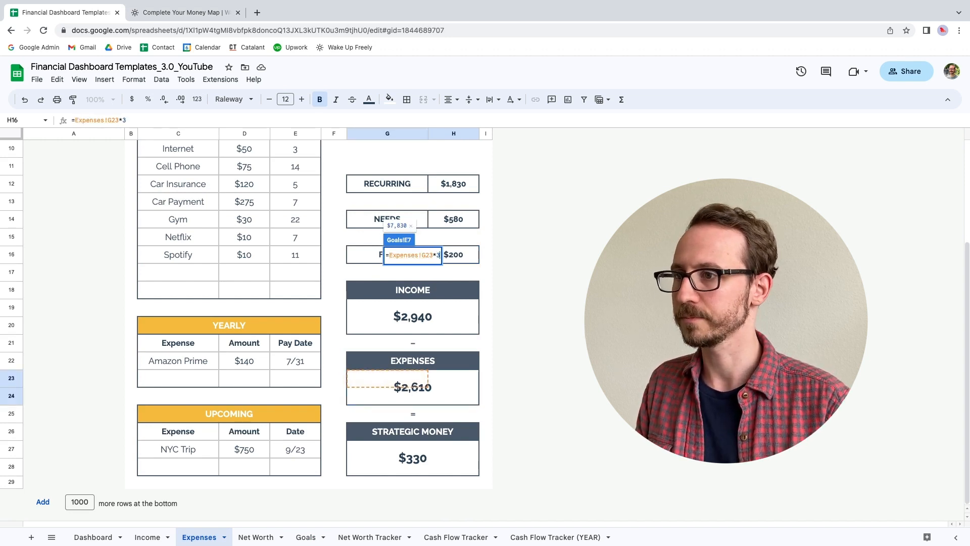
pyautogui.press('Return')
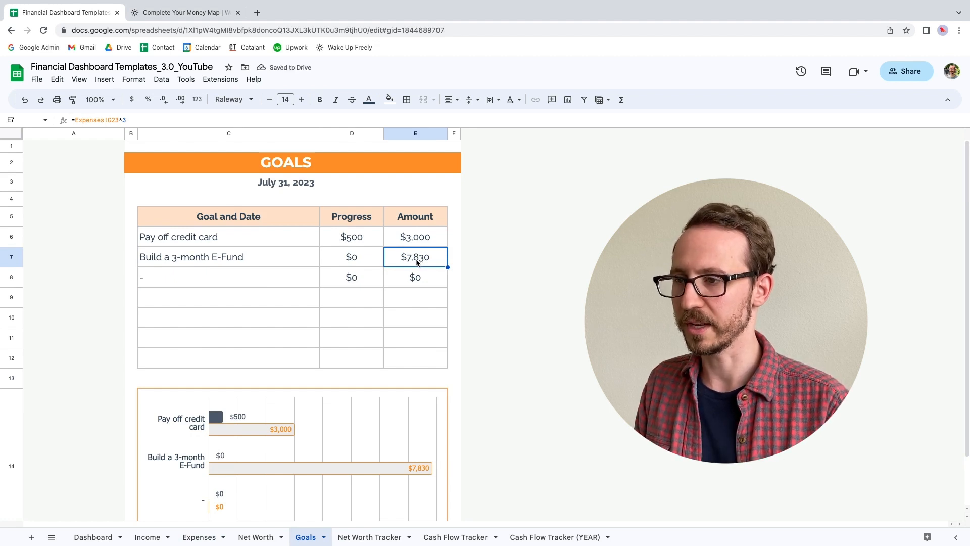
# - Set the E-Fund goal's progress in D7 to 500
pyautogui.click(362, 263)
pyautogui.write('500')
pyautogui.press('Return')
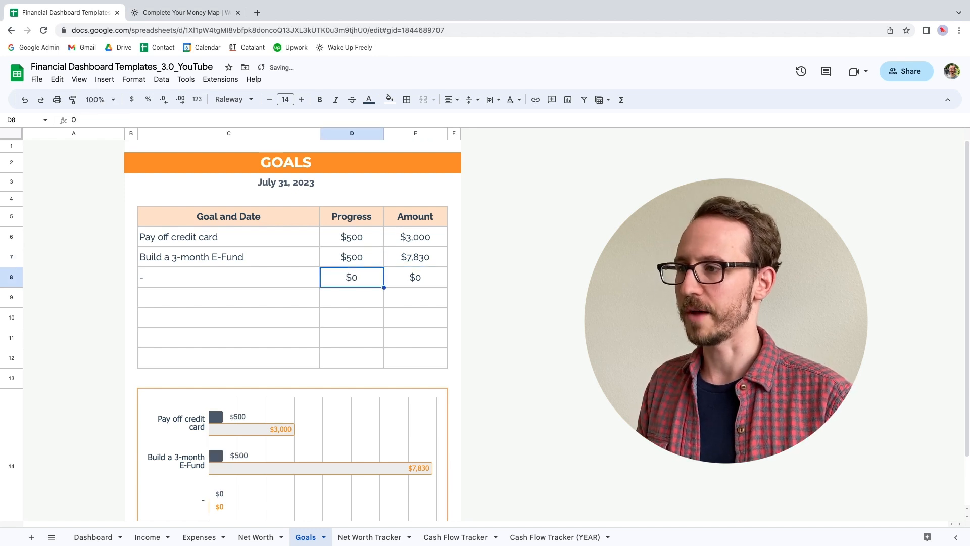
# - Enter Trip to NYC in September as the third goal in C8
pyautogui.click(285, 284)
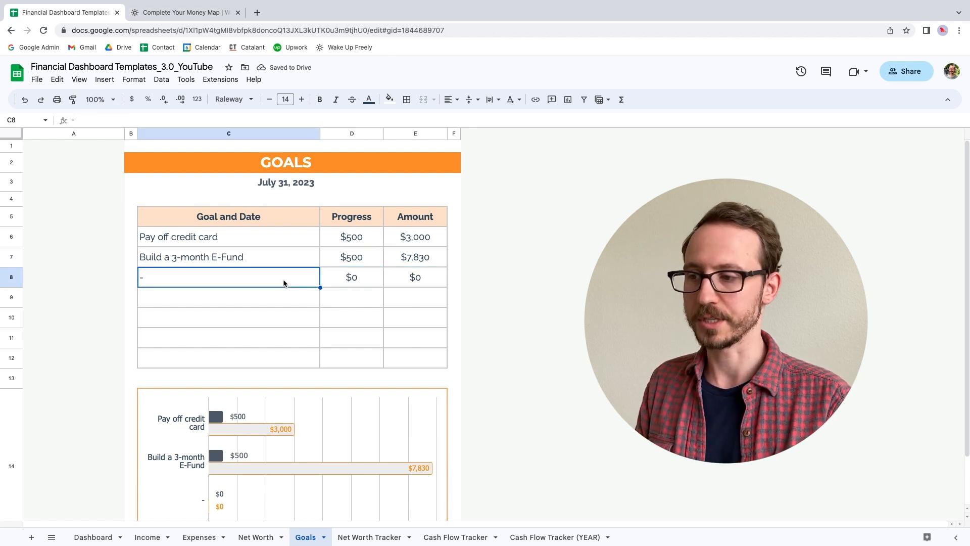
pyautogui.write('T')
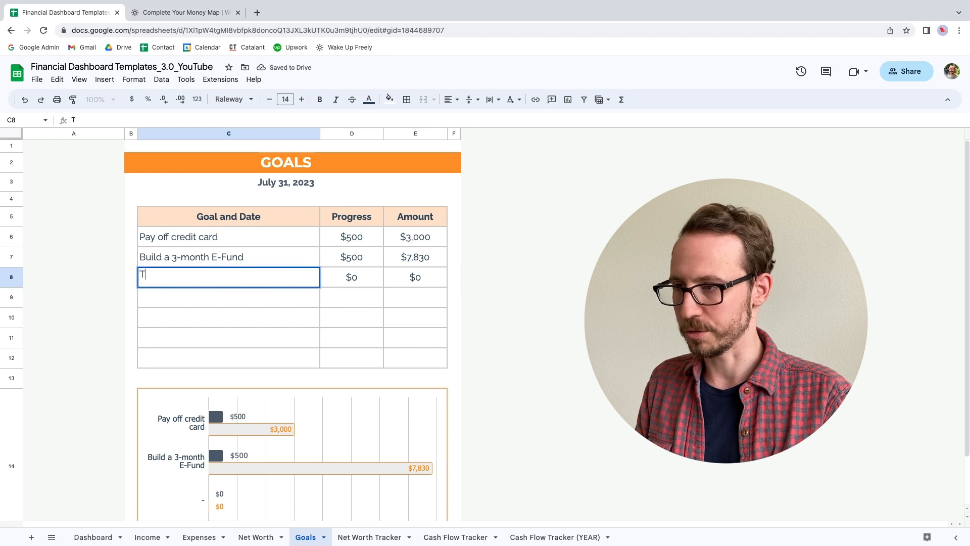
pyautogui.write('rip to NYC')
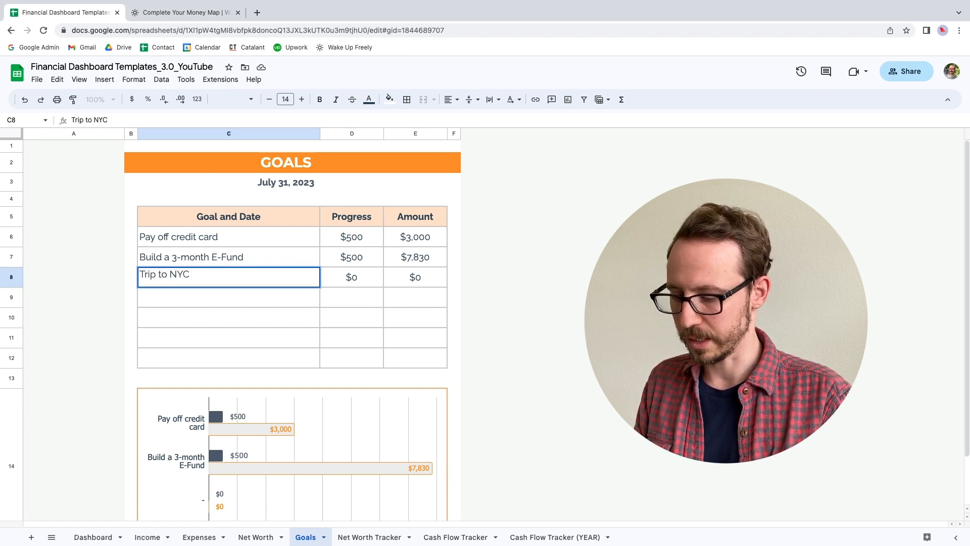
pyautogui.write(' in September')
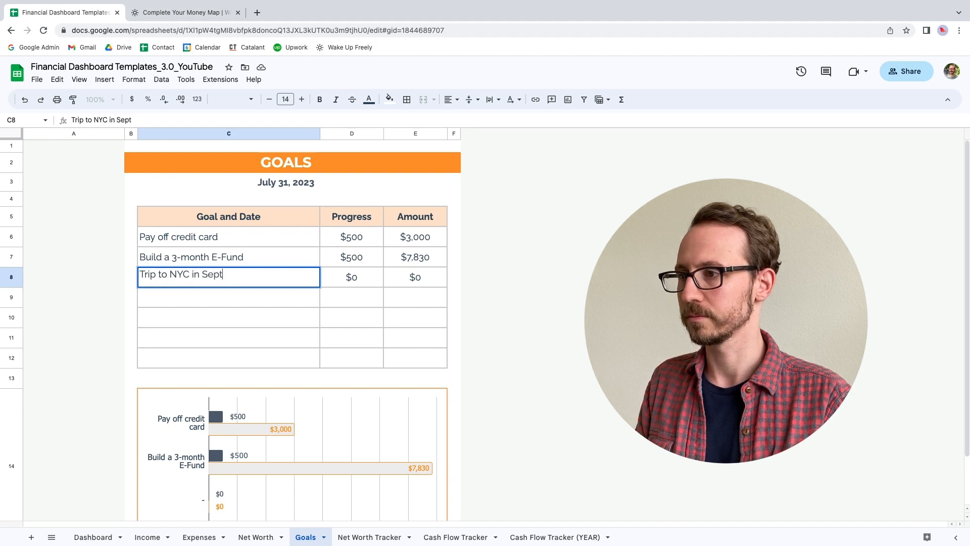
pyautogui.press('Return')
# - Give the NYC trip goal an amount of 750 and a progress of 200
pyautogui.click(428, 281)
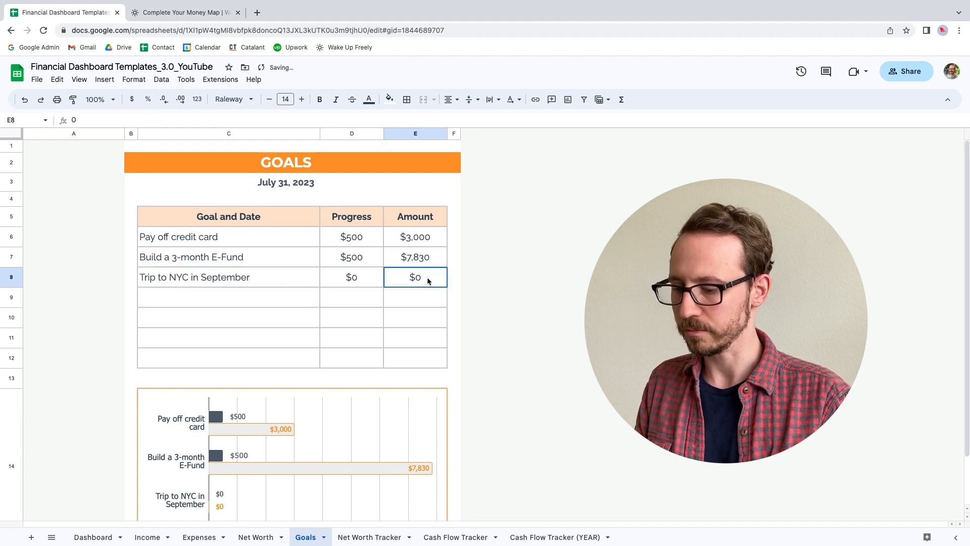
pyautogui.write('750')
pyautogui.press('Return')
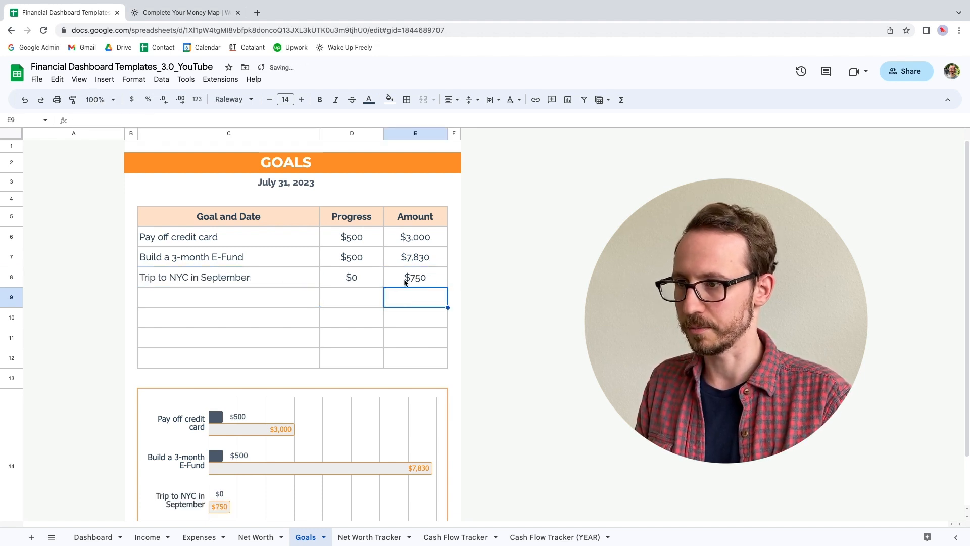
pyautogui.click(373, 286)
pyautogui.write('200')
pyautogui.press('Return')
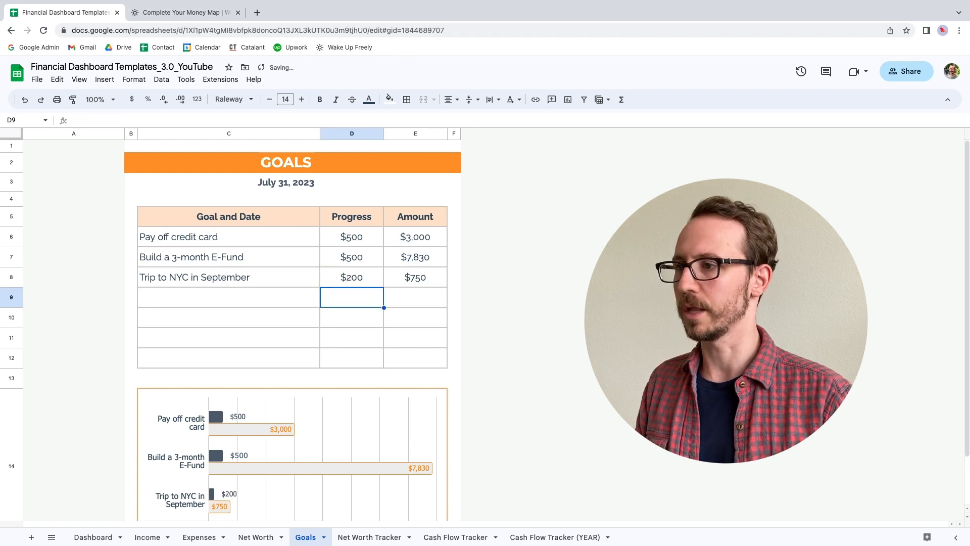
pyautogui.click(165, 303)
pyautogui.scroll(-3, 165, 302)
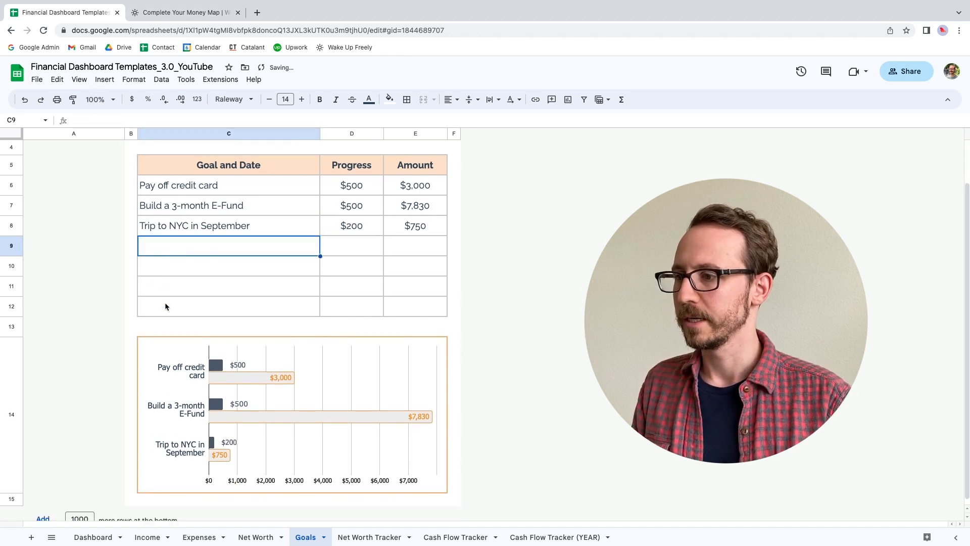
pyautogui.scroll(3, 164, 302)
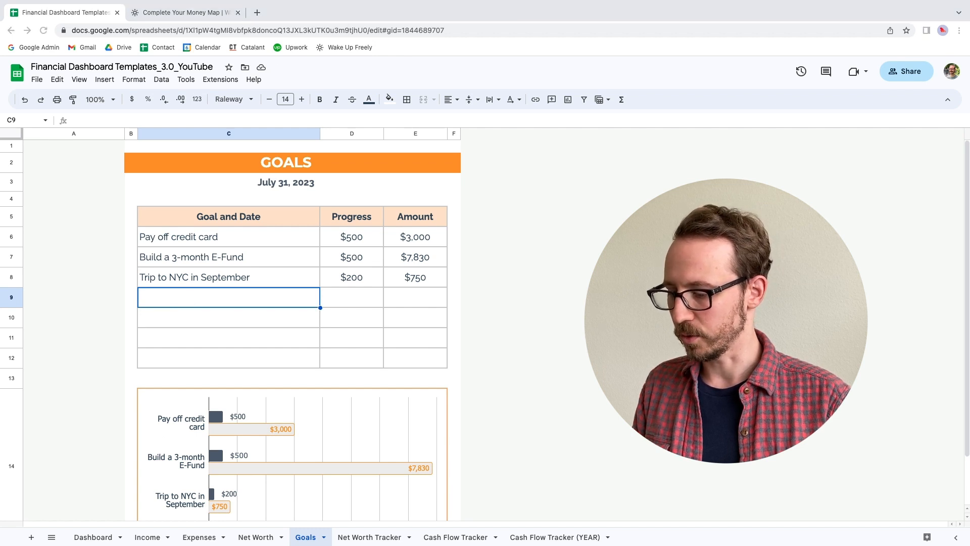
# - Complete the #1 Goal banner on the Dashboard sheet so it reads "#1 Goal: Save up for NYC trip"
pyautogui.click(101, 537)
pyautogui.click(101, 537)
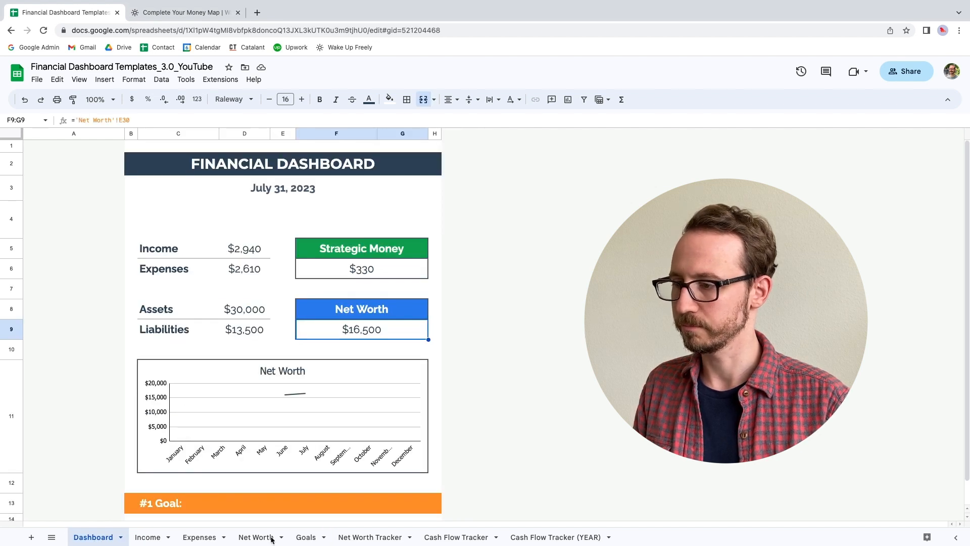
pyautogui.doubleClick(187, 502)
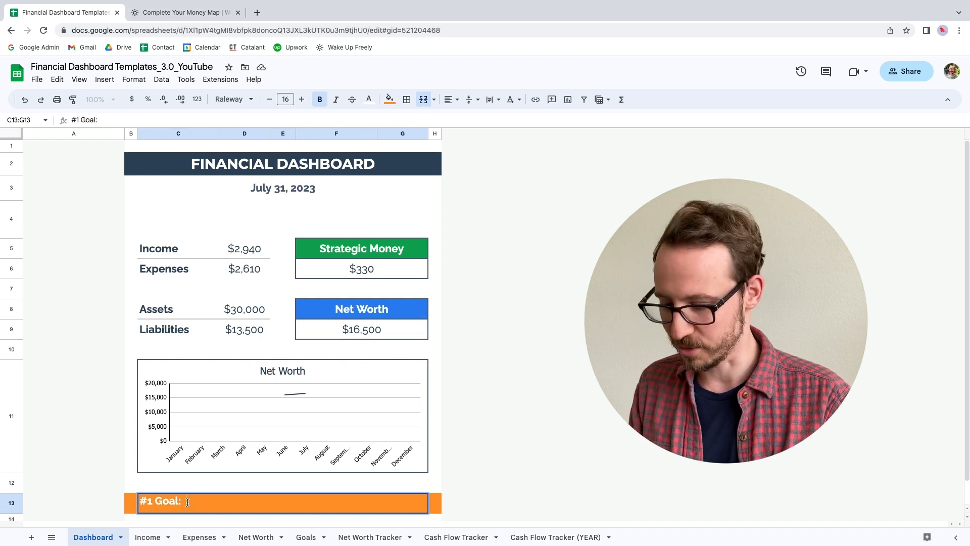
pyautogui.write('Save up ')
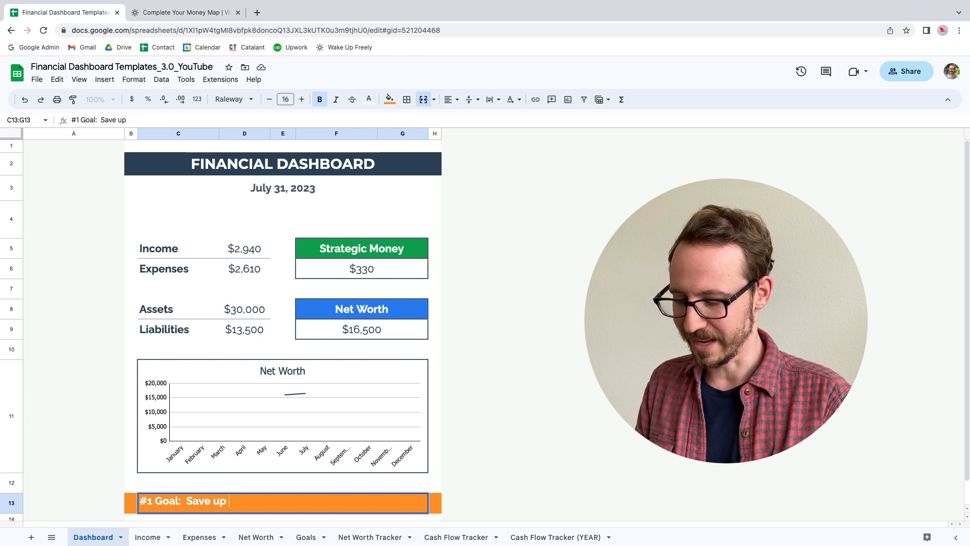
pyautogui.write('for NYC Tr')
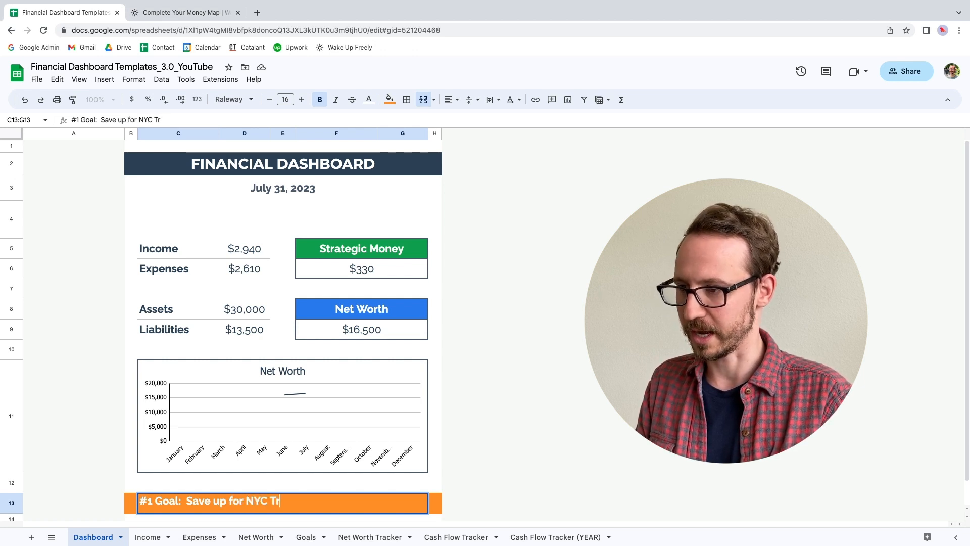
pyautogui.press('BackSpace')
pyautogui.write('trip')
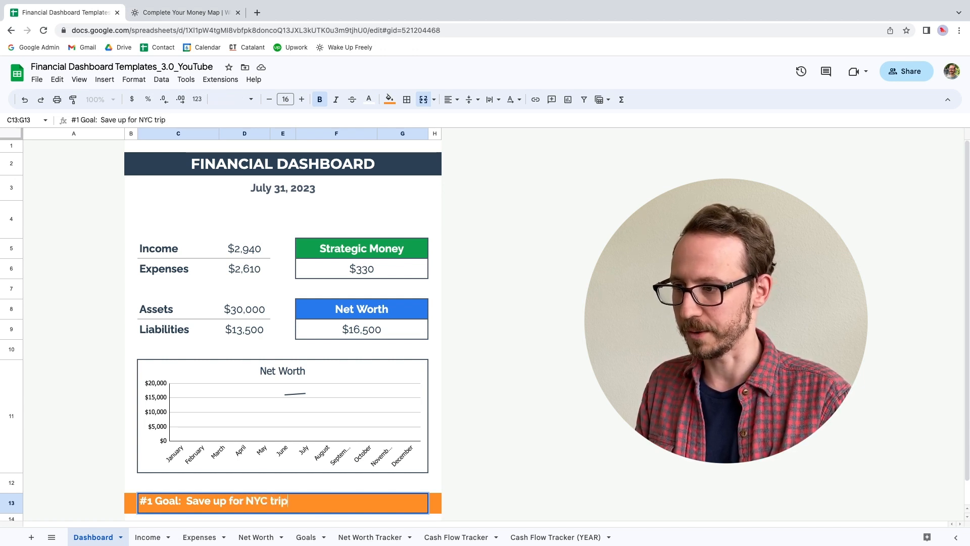
pyautogui.press('Return')
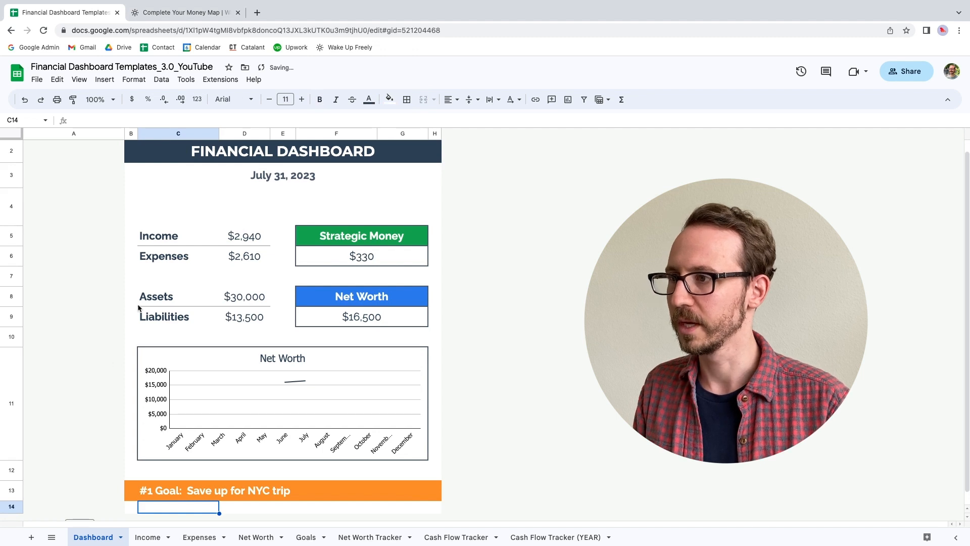
pyautogui.scroll(1, 138, 307)
pyautogui.click(135, 147)
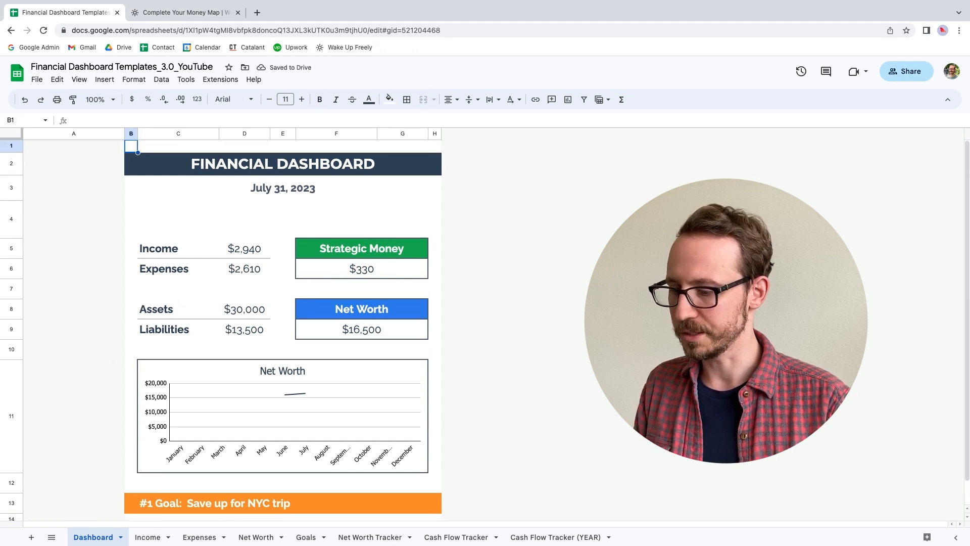